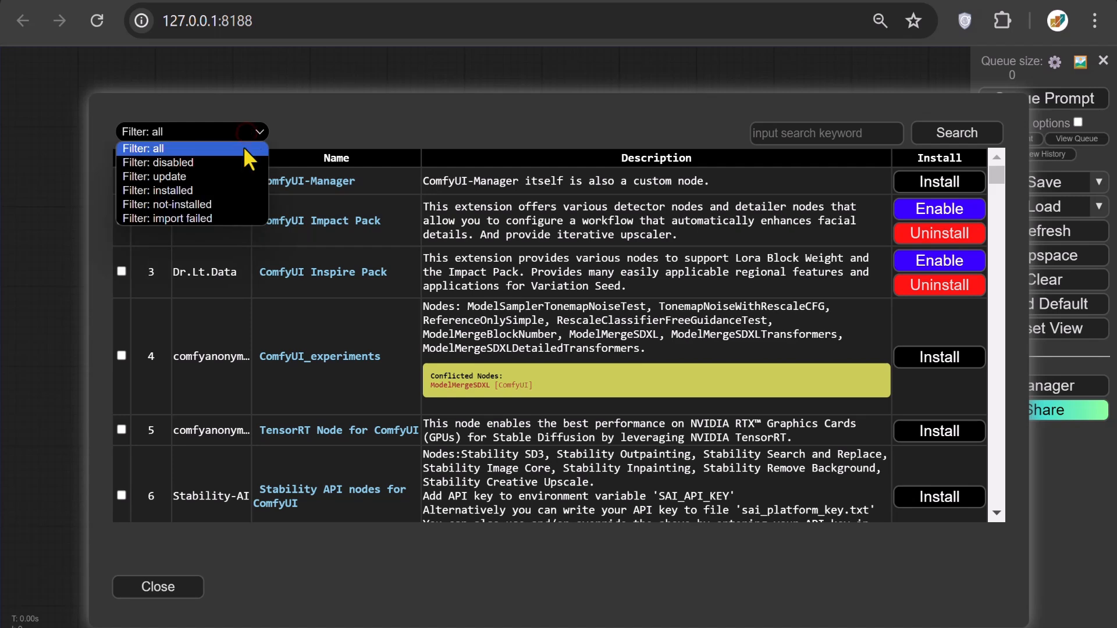
Filter the custom nodes list to installed ones, check the ComfyUI WD 1.4 Tagger and ComfyUI-Custom-Scripts entries, and close the manager
click(235, 184)
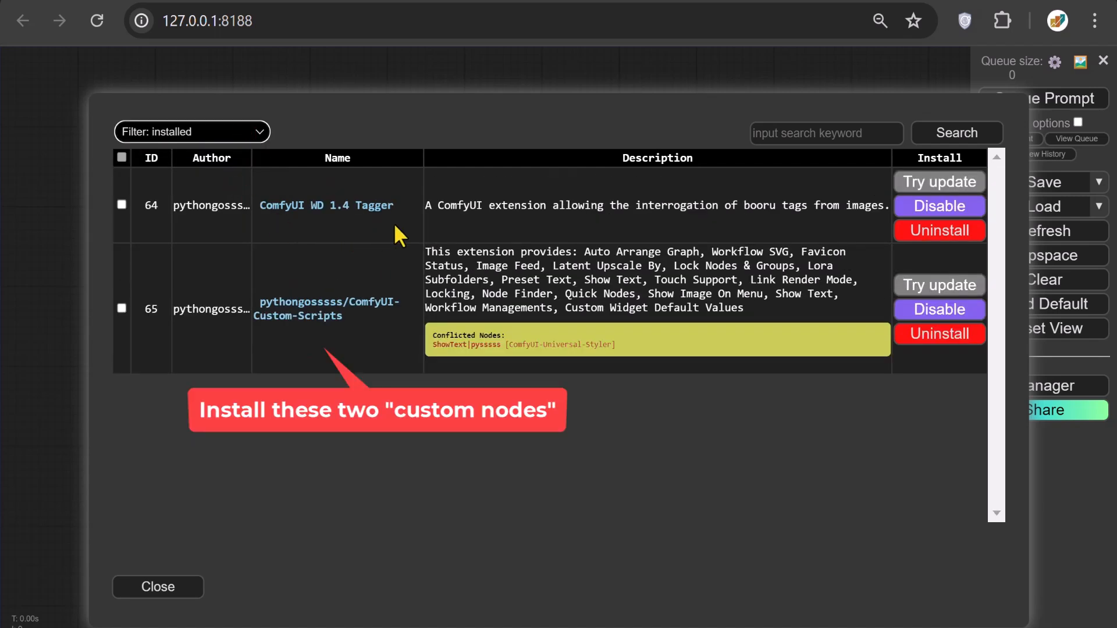
drag(396, 207, 256, 208)
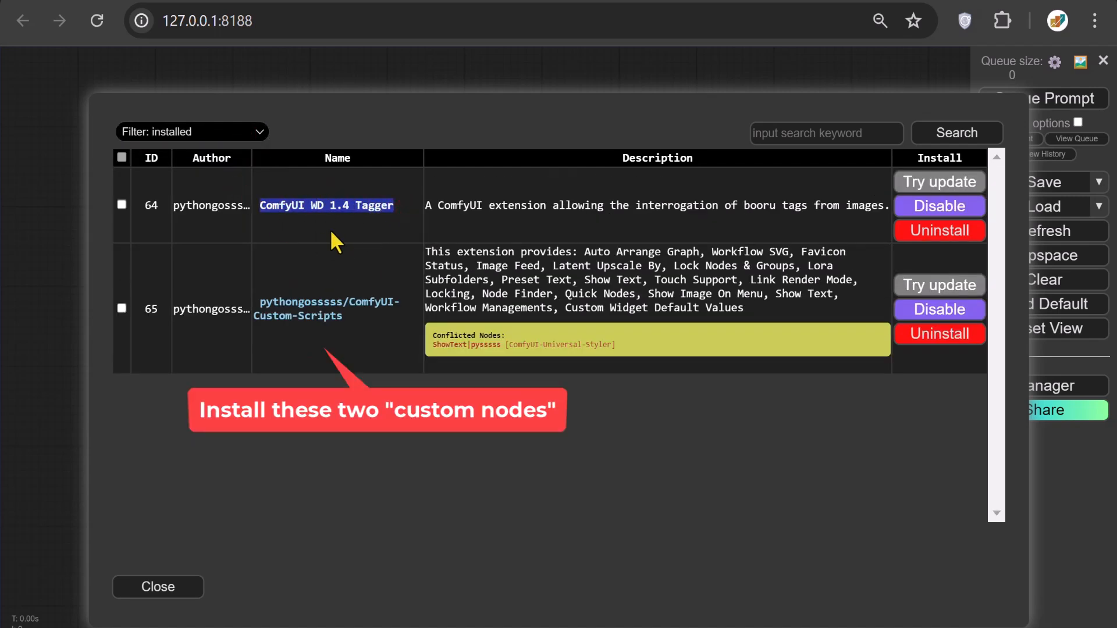
drag(368, 315, 258, 304)
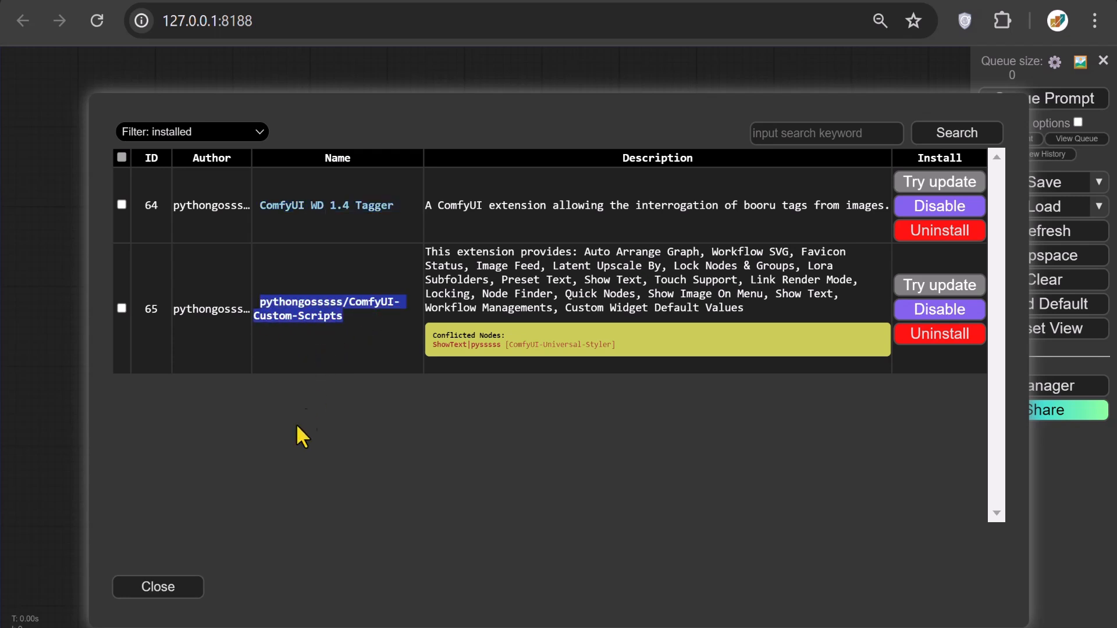
click(167, 582)
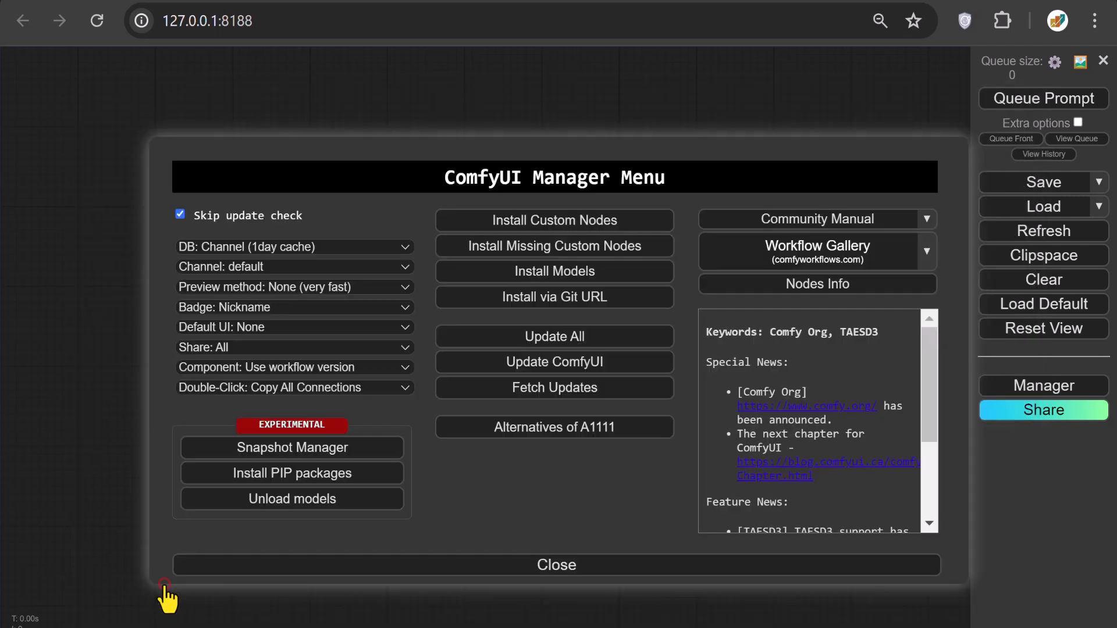
click(333, 568)
Load the default workflow and move the Load Checkpoint node away from the CLIP Text Encode nodes to leave a gap
click(1000, 306)
click(650, 155)
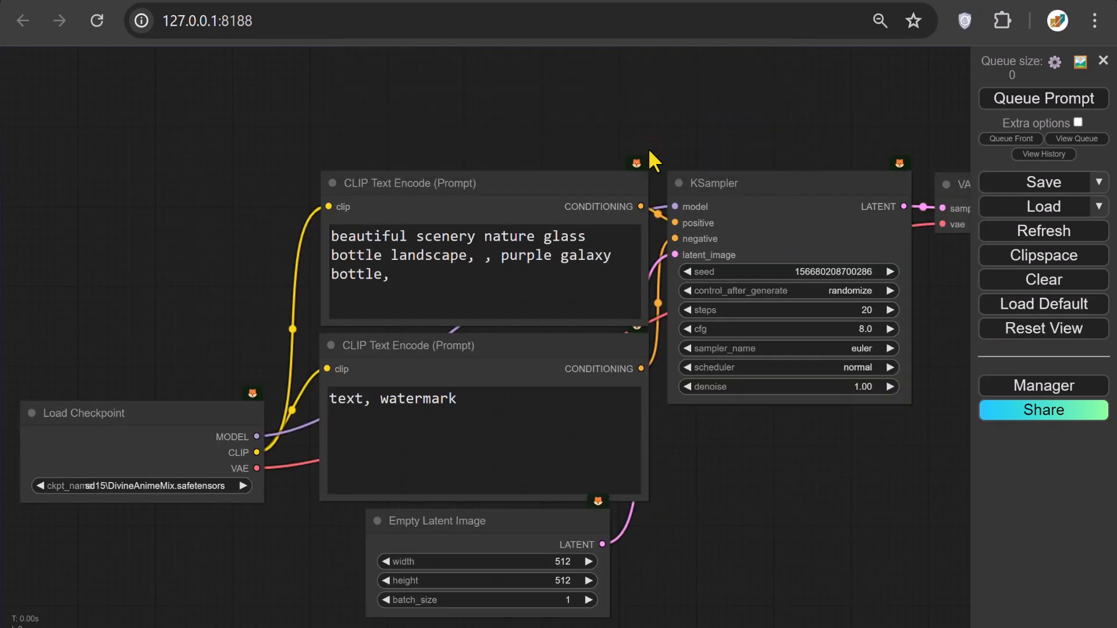
drag(298, 139, 684, 134)
drag(594, 415, 336, 268)
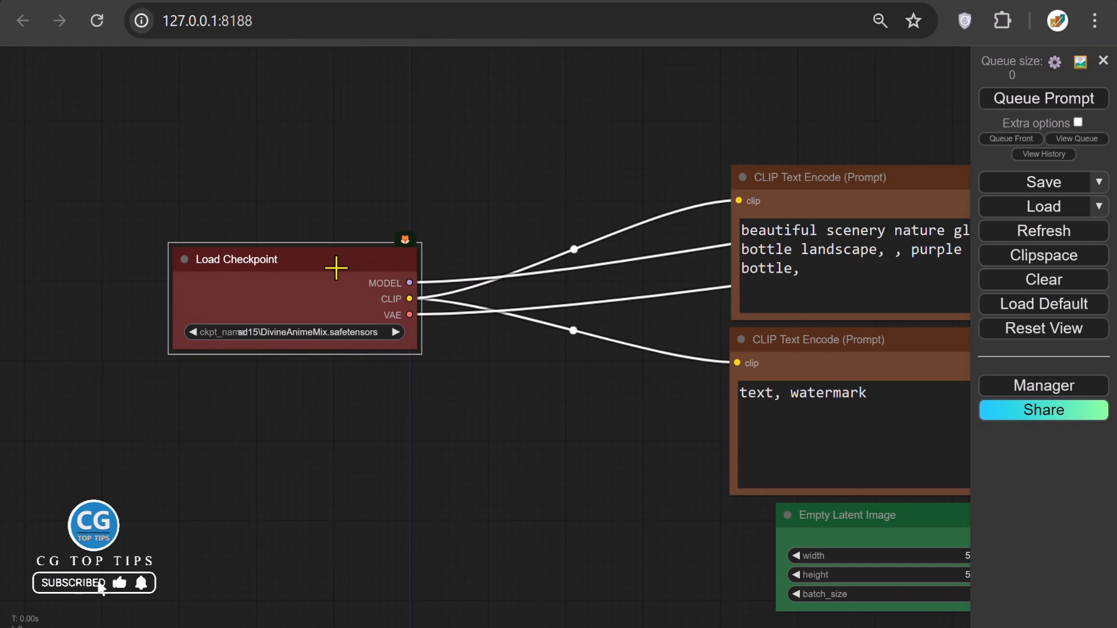
Add a Load LoRA node and place it between the Load Checkpoint and CLIP Text Encode nodes
double_click(491, 201)
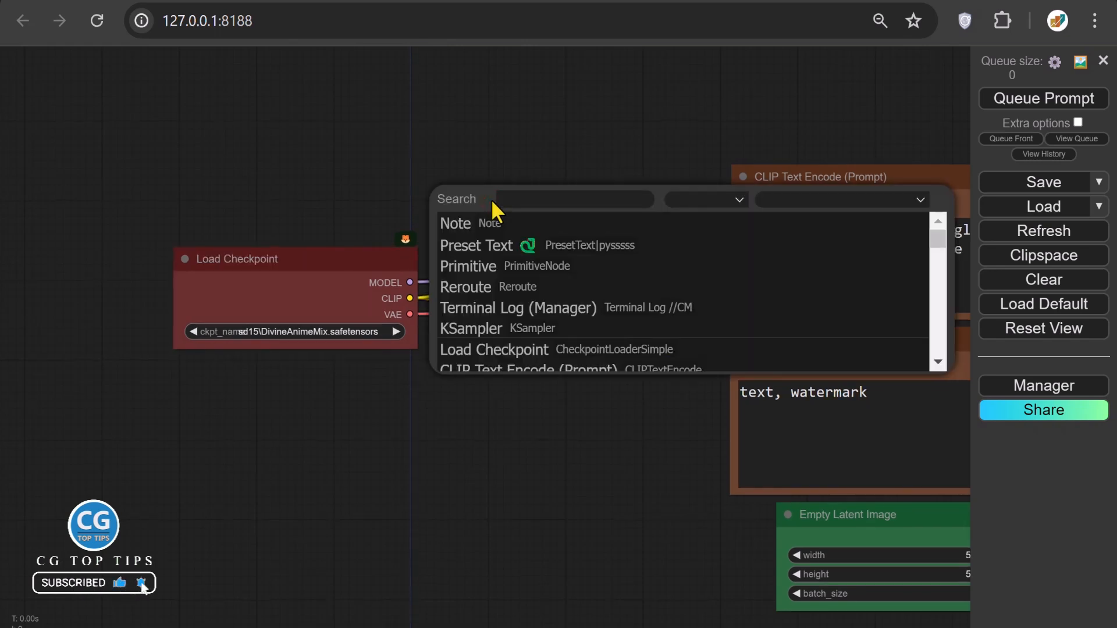
text(load)
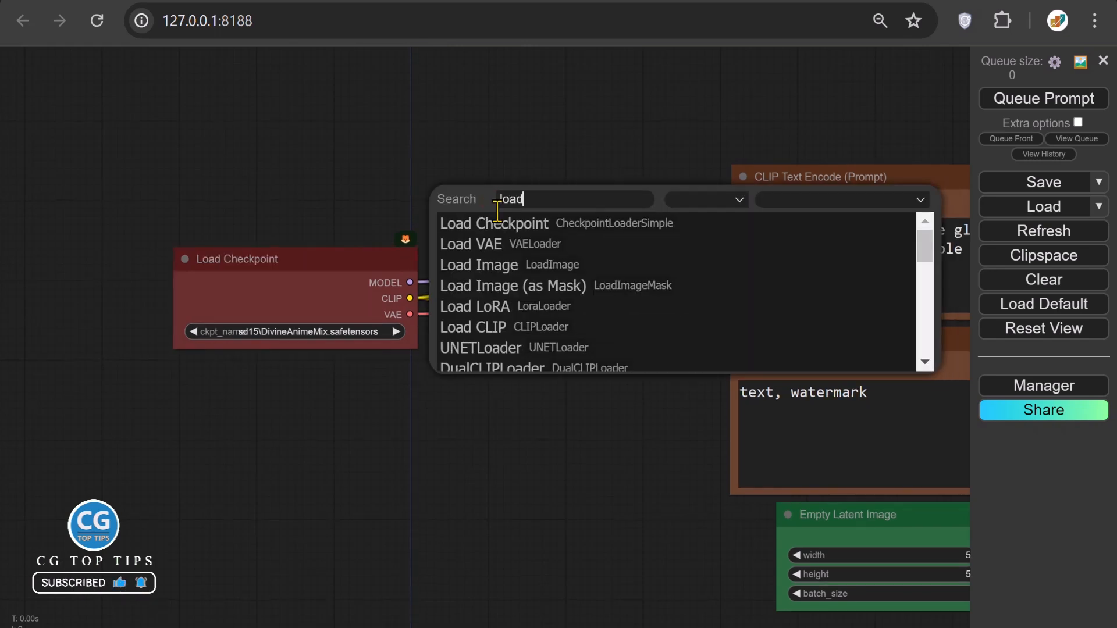
click(482, 313)
drag(607, 190, 562, 245)
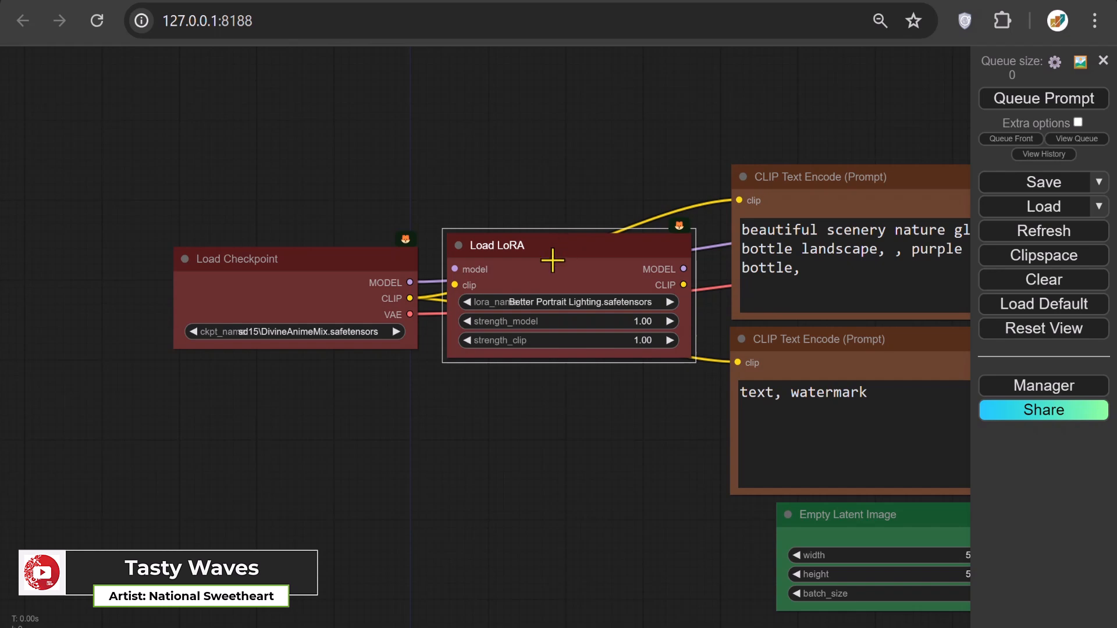
Route the checkpoint's MODEL and CLIP through Load LoRA, linking its CLIP to both text encoders and its MODEL to the KSampler
drag(416, 283, 455, 269)
drag(410, 298, 455, 285)
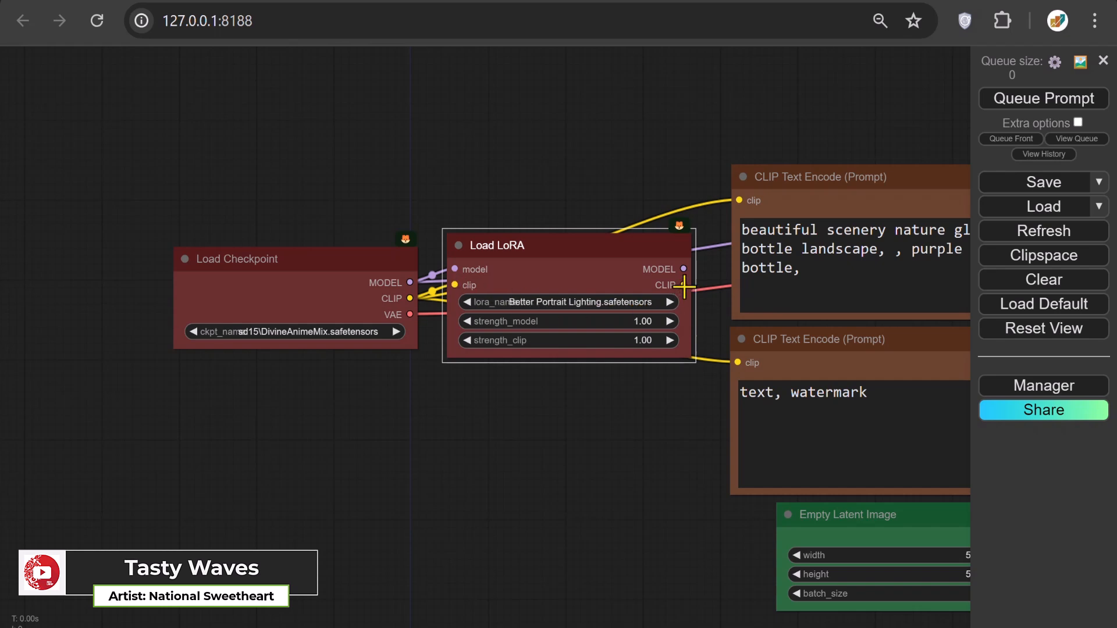
drag(684, 285, 740, 200)
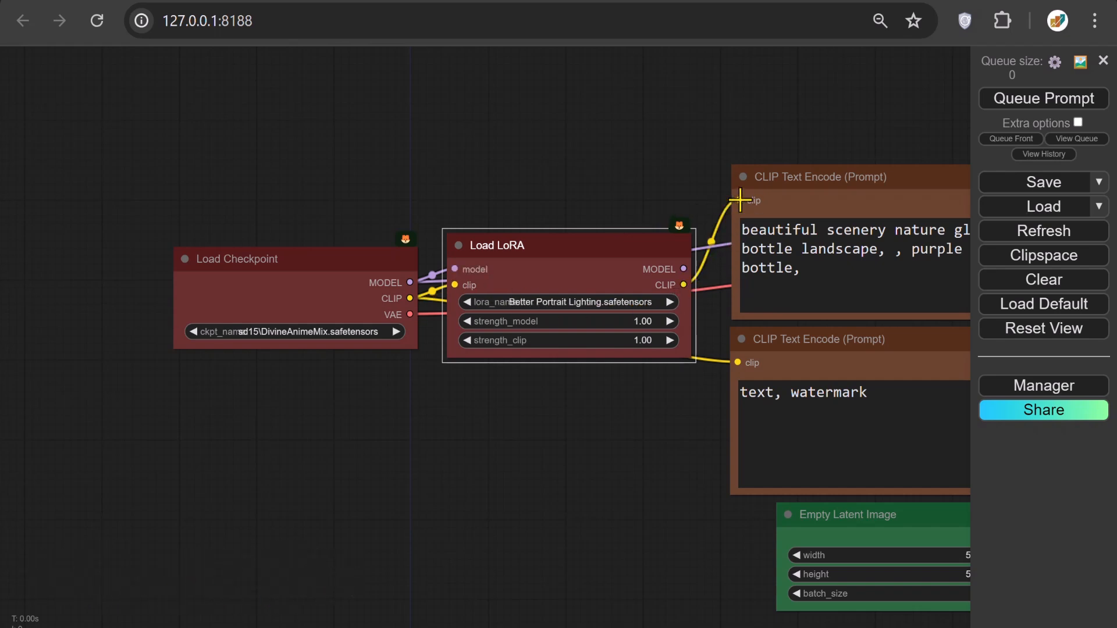
drag(685, 285, 738, 362)
drag(880, 110, 615, 177)
drag(417, 336, 817, 266)
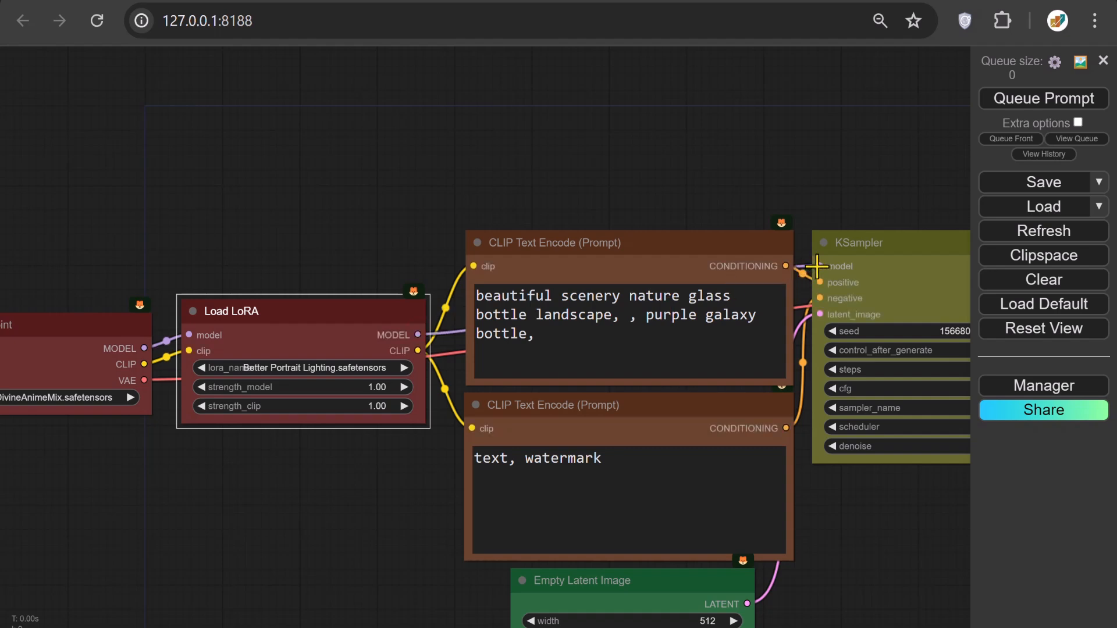
Set the Load Checkpoint model to sdxl\Samaritan 3D Cartoon.safetensors
drag(334, 264, 549, 264)
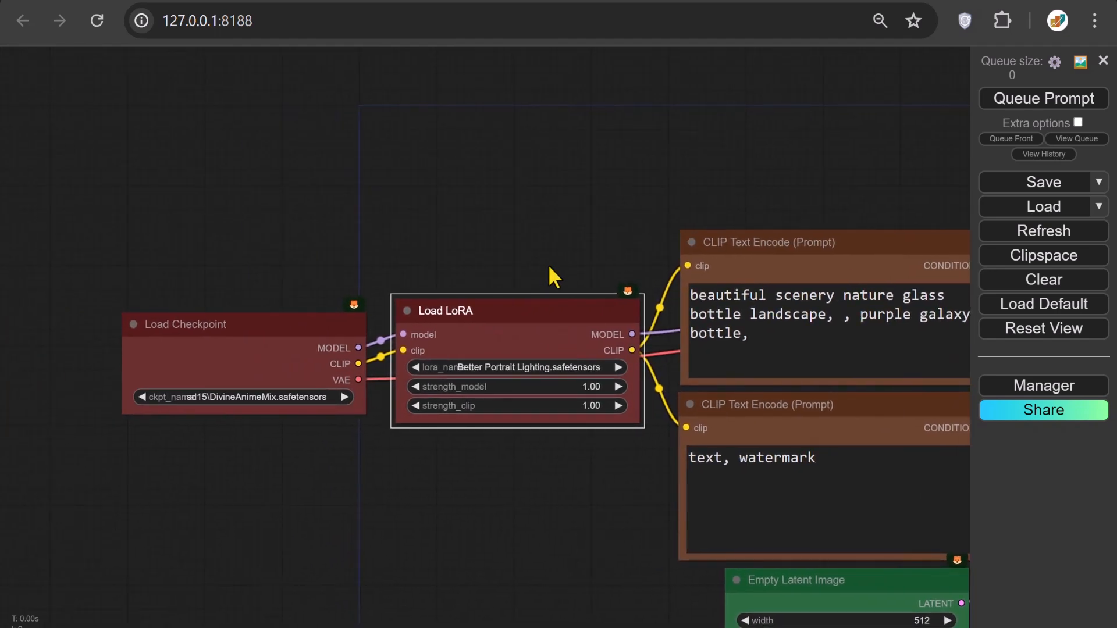
click(292, 397)
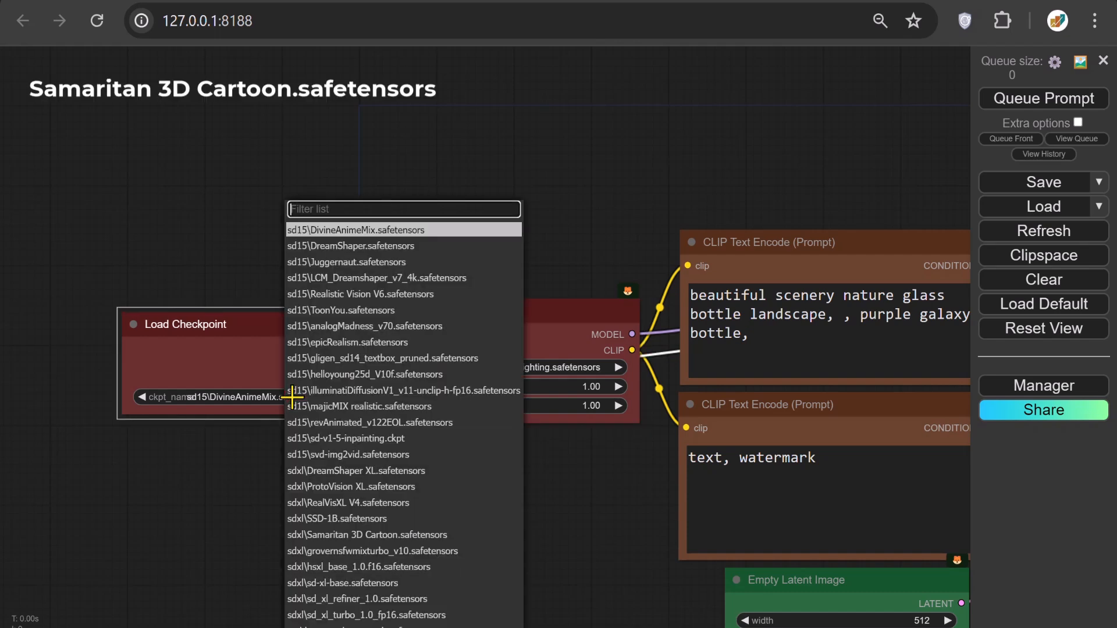
click(361, 537)
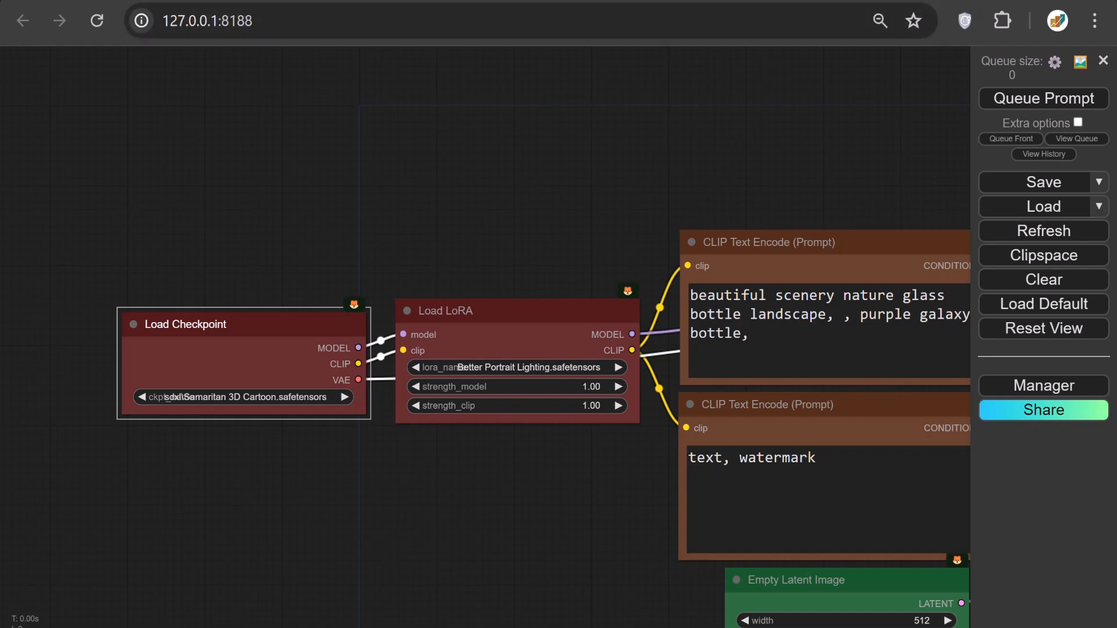
Switch to the Samaritan 3d Cartoon page on Civitai and examine its sample images and base model
click(785, 2)
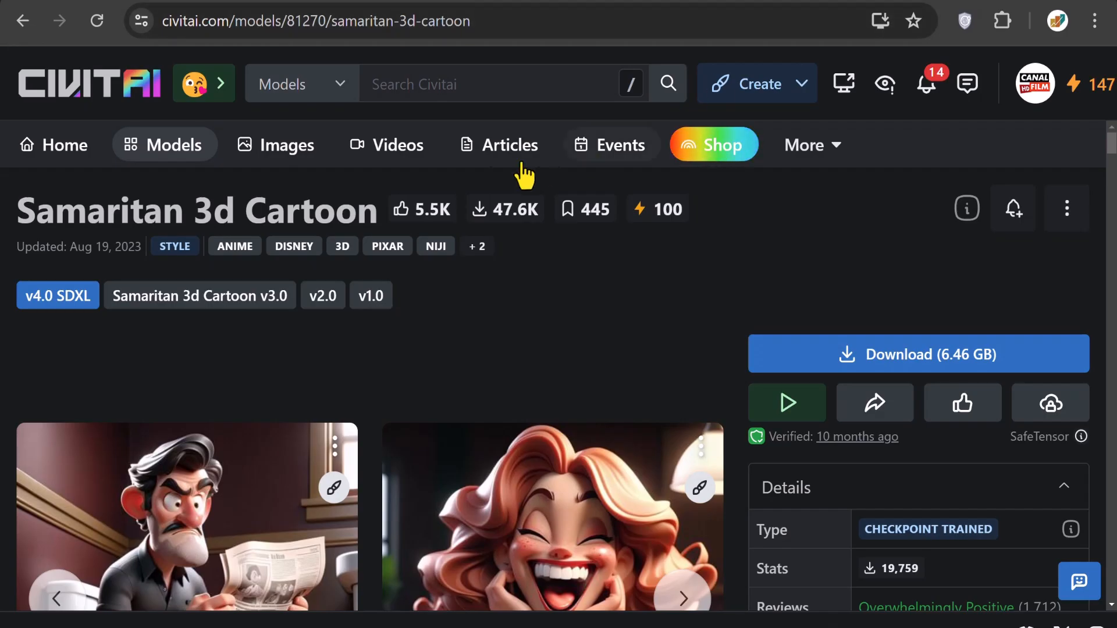
drag(377, 211, 16, 211)
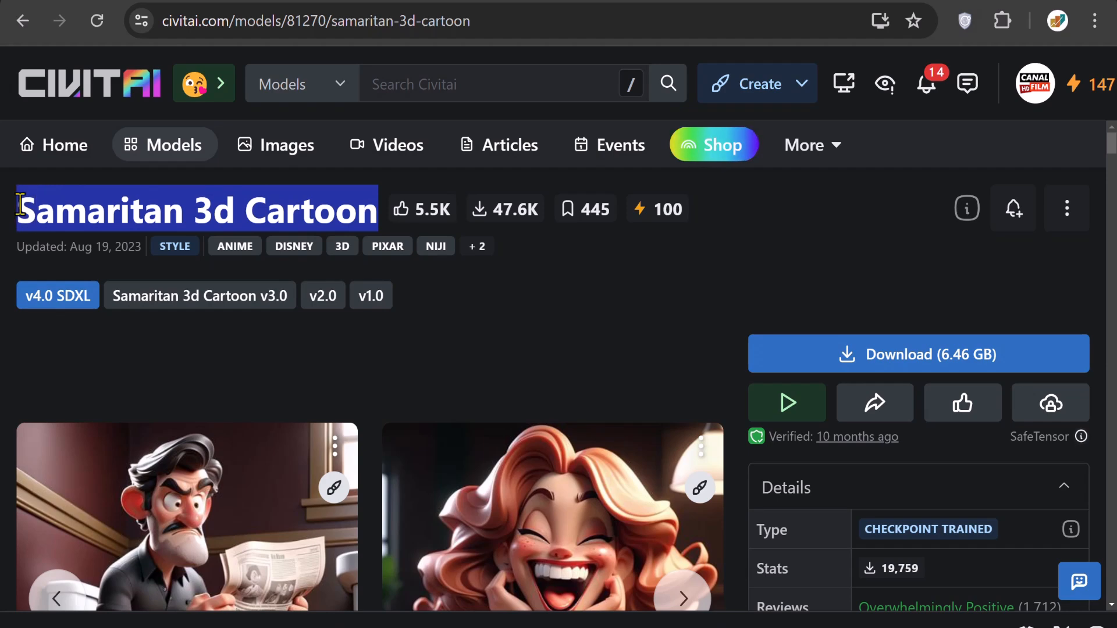
scroll(566, 341, down, 3)
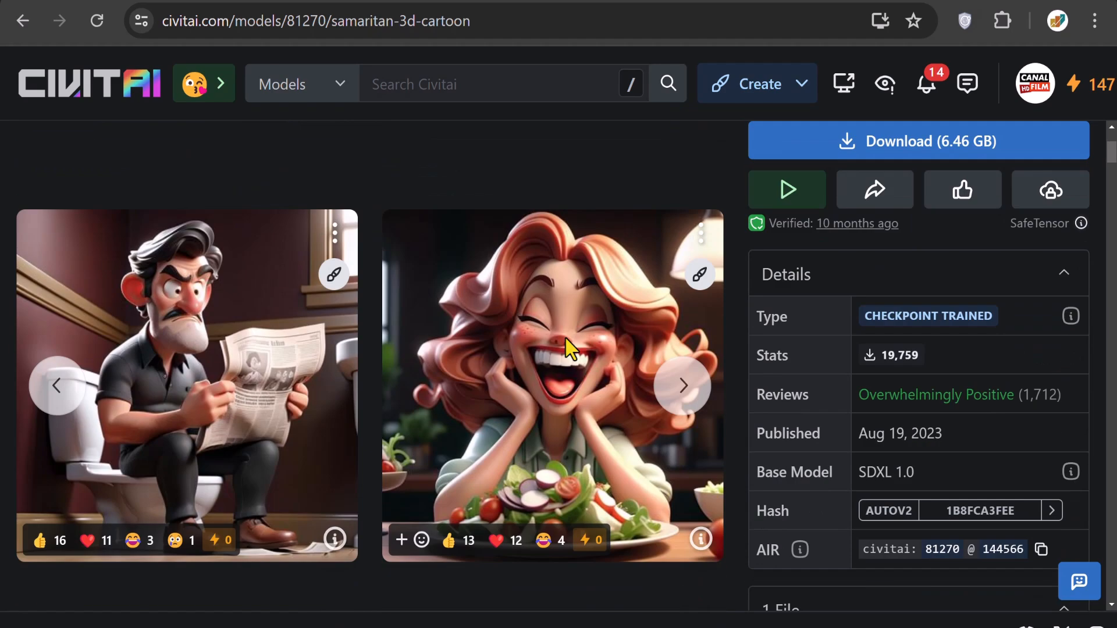
click(702, 391)
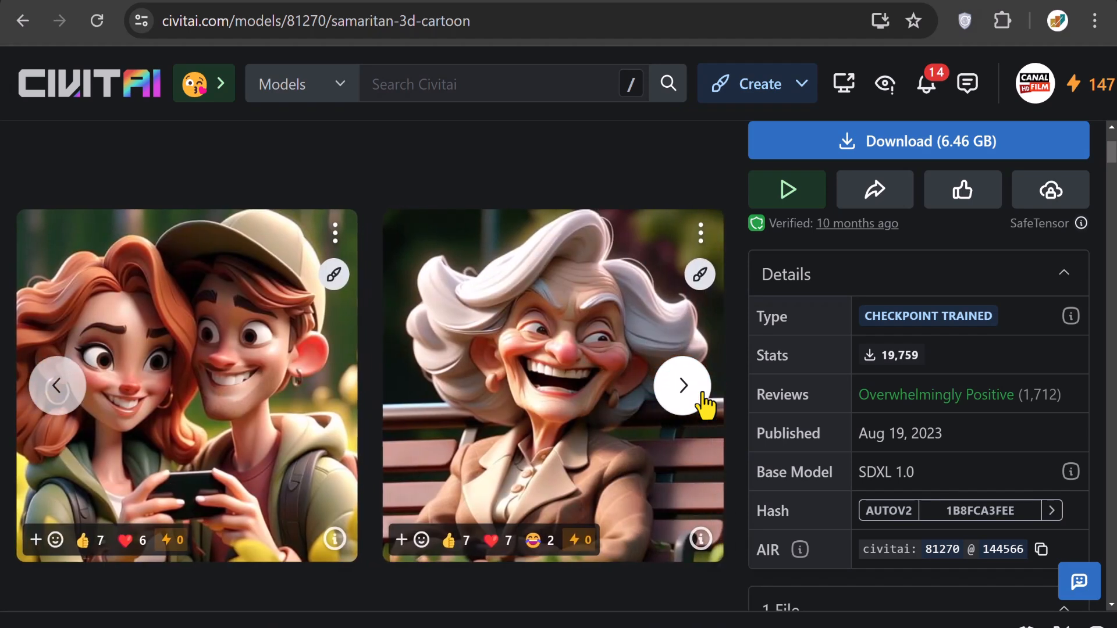
drag(915, 472, 862, 477)
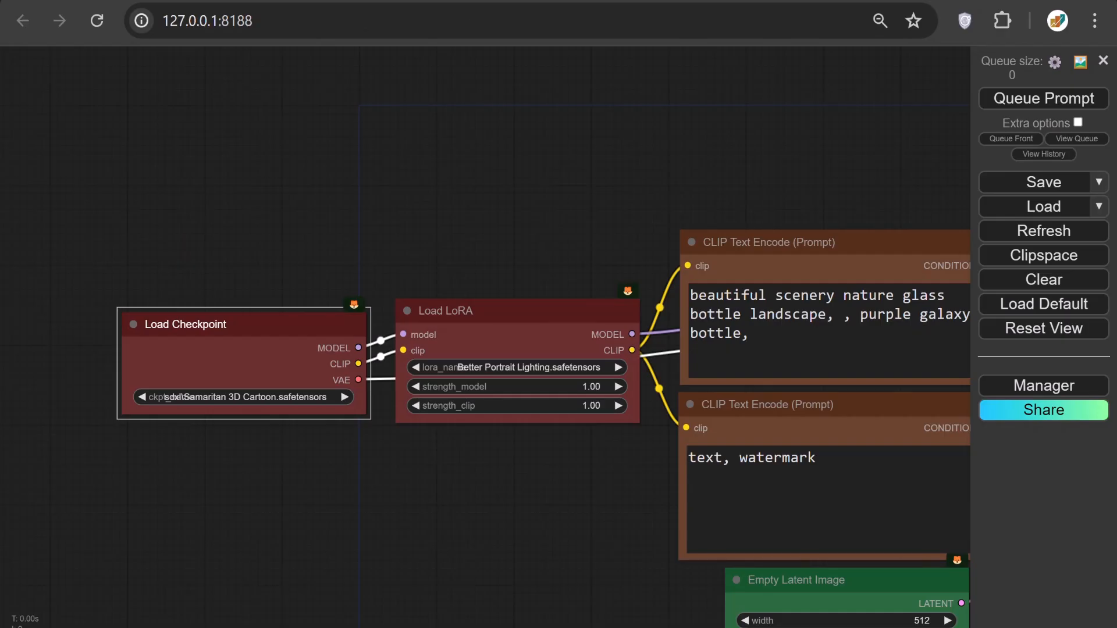
Back in ComfyUI, set the Load LoRA file to SDXL\Style\CLAYMATE_V2.03_.safetensors
click(537, 366)
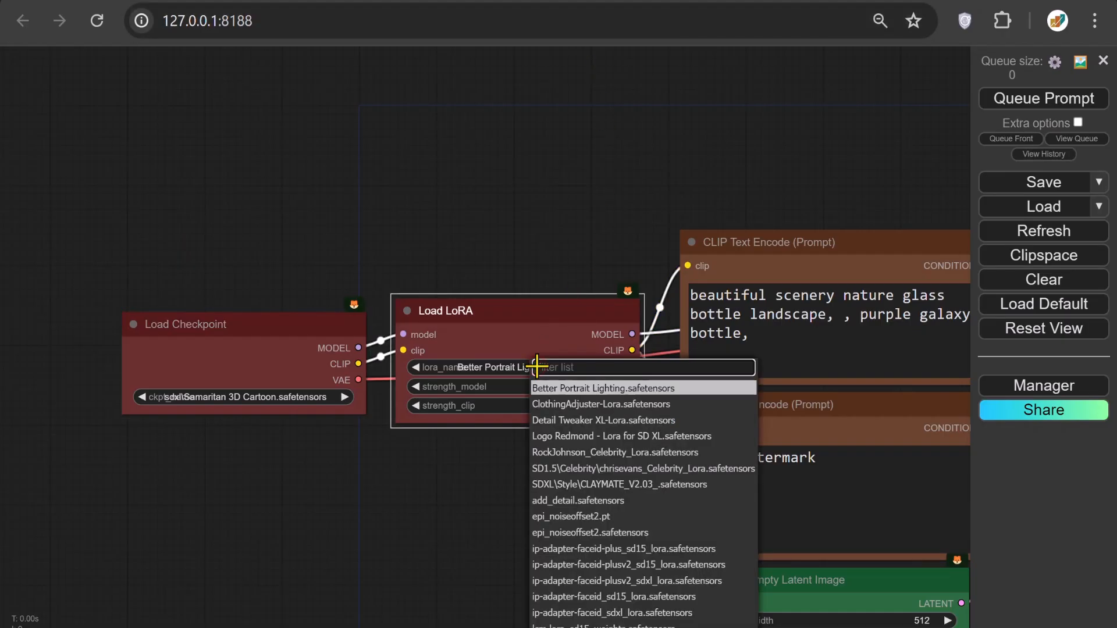
click(630, 485)
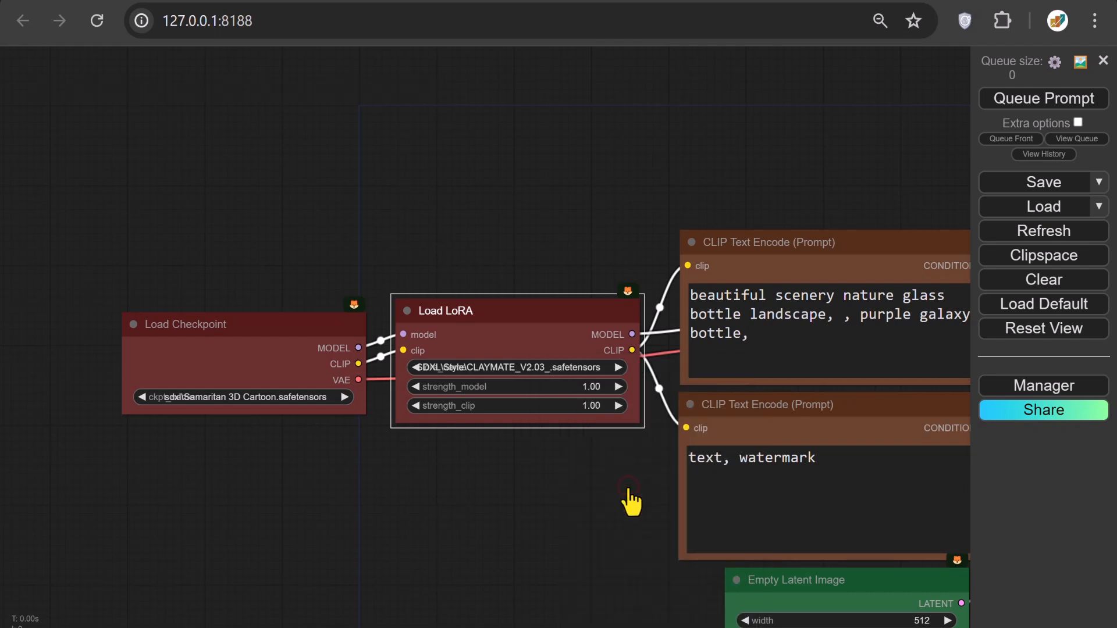
Switch to Civitai's CLAYMATE - Claymation Style for SDXL page and examine its sample images and base model
key(ctrl+Tab)
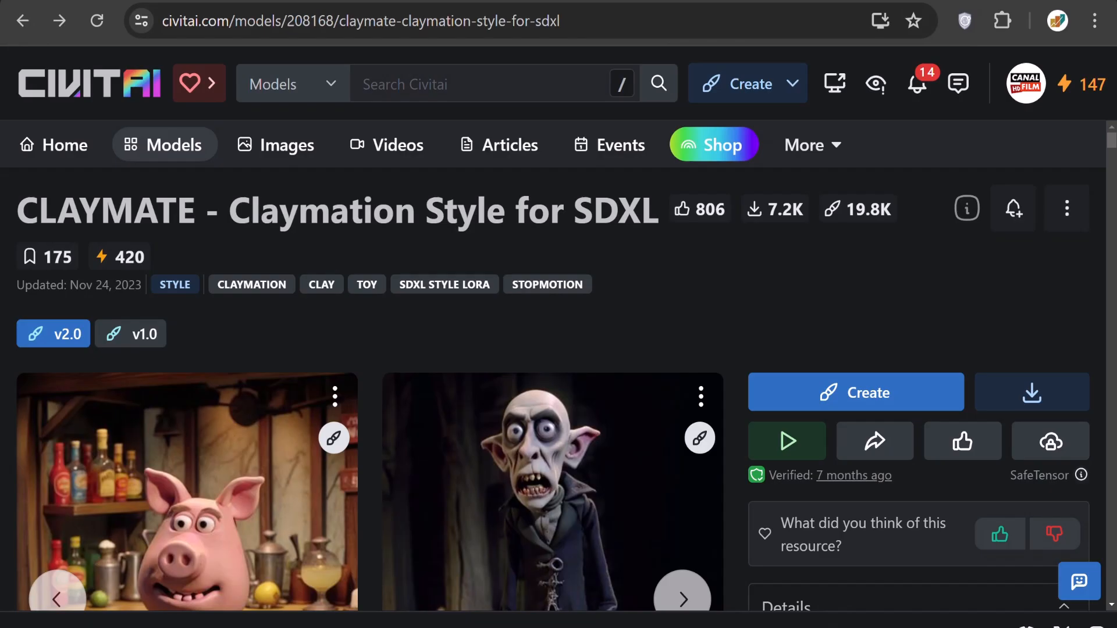
drag(651, 213, 16, 215)
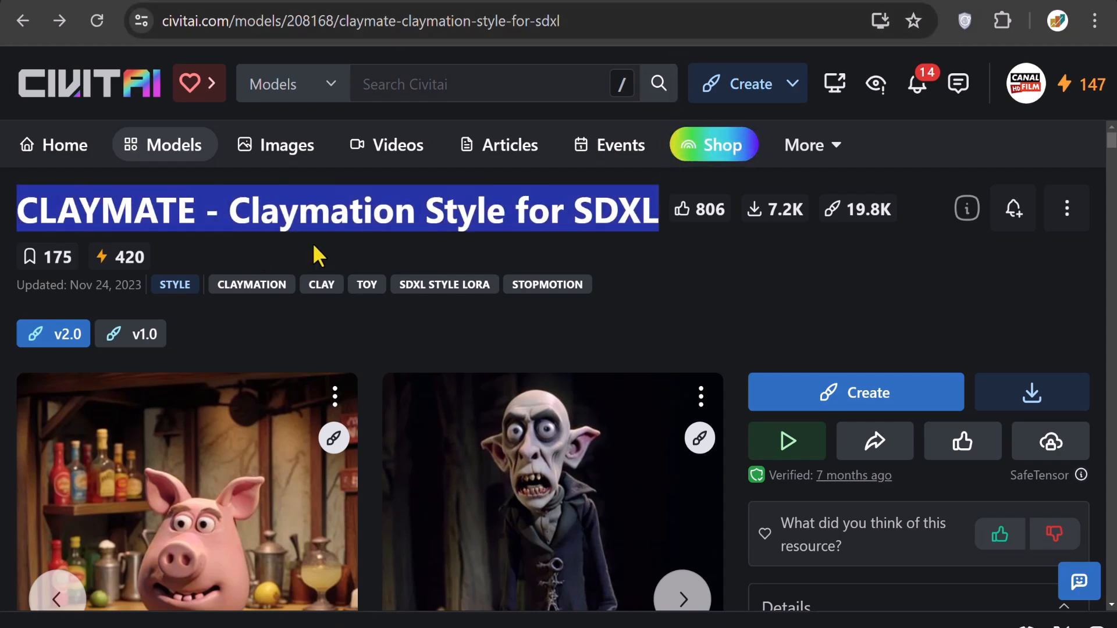
scroll(358, 243, down, 3)
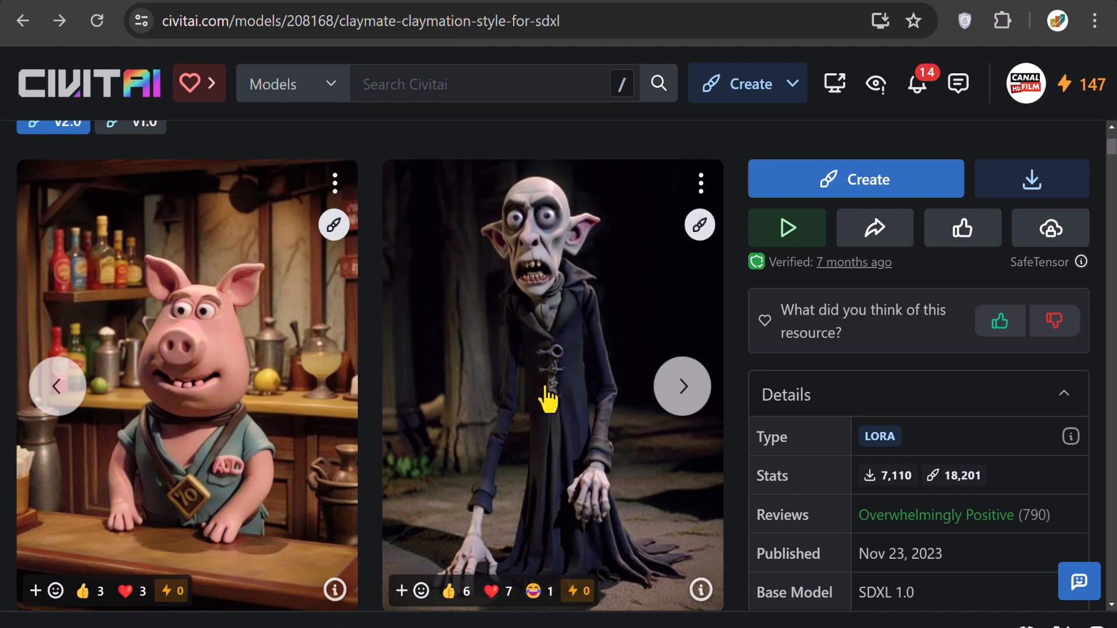
click(682, 390)
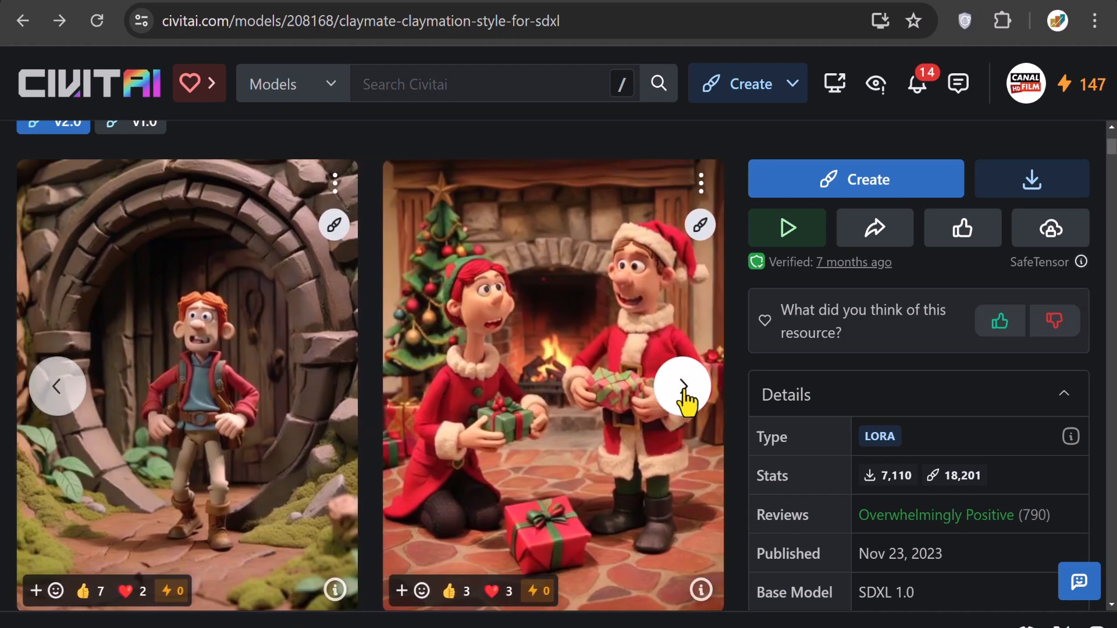
drag(917, 587, 858, 591)
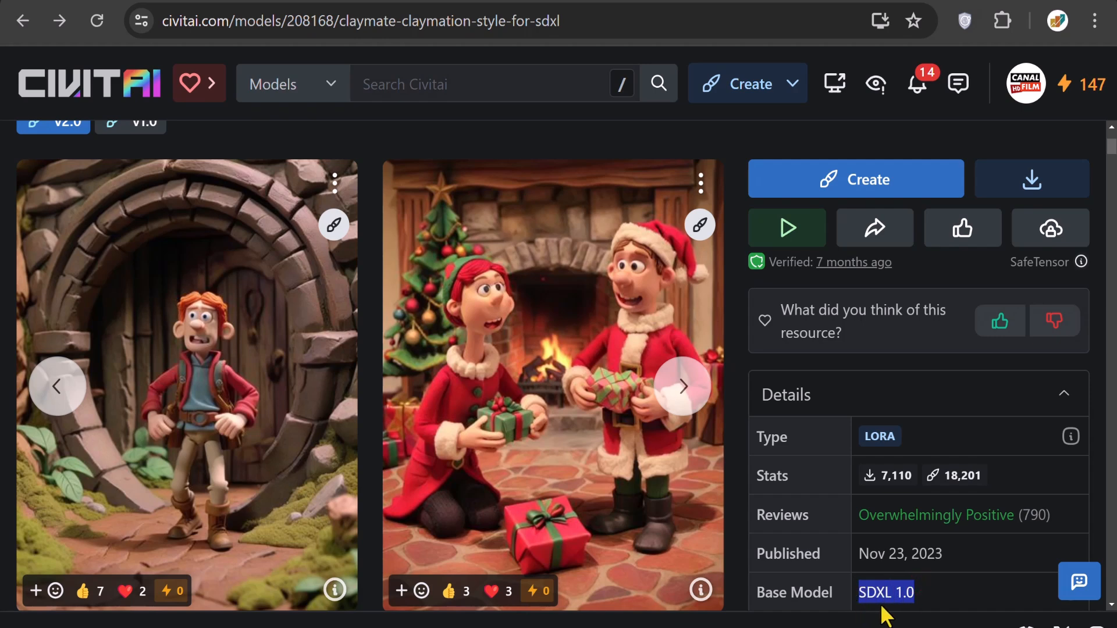
scroll(882, 613, down, 9)
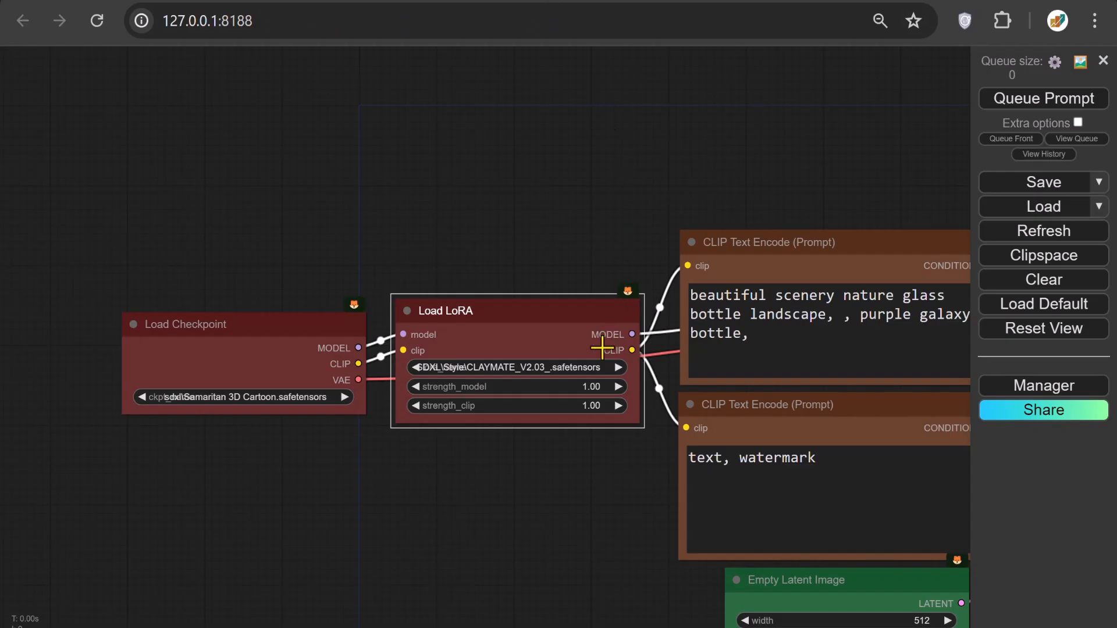
Back in ComfyUI, set the Load LoRA node's strength_model to 0.8
click(591, 383)
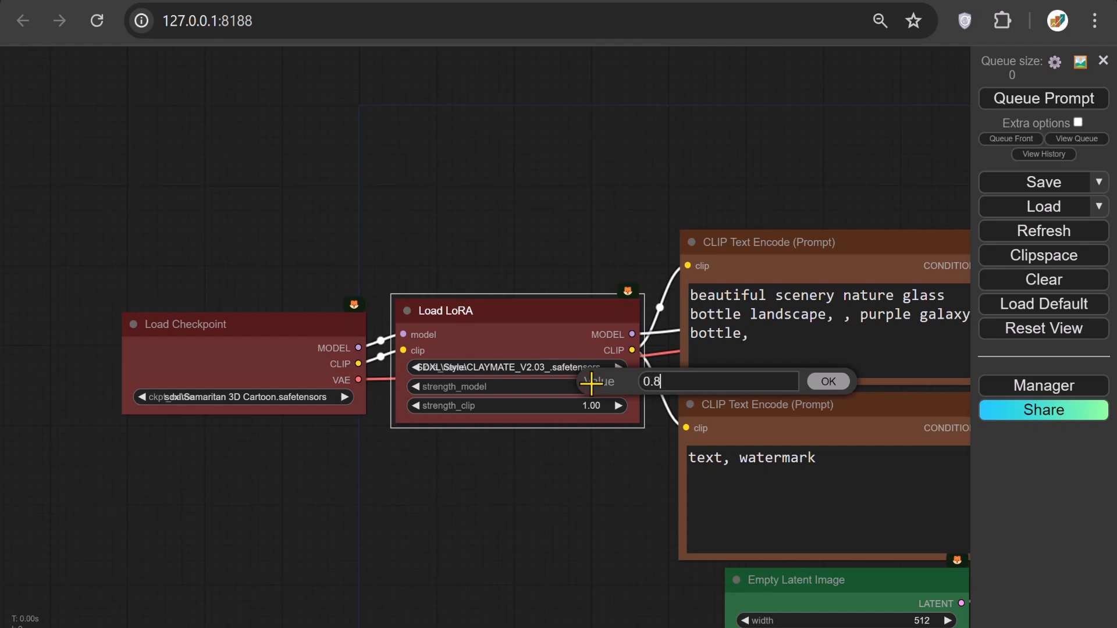
key(Return)
Add a WD14 Tagger node in the empty canvas area below the Load Checkpoint node
drag(242, 585, 477, 287)
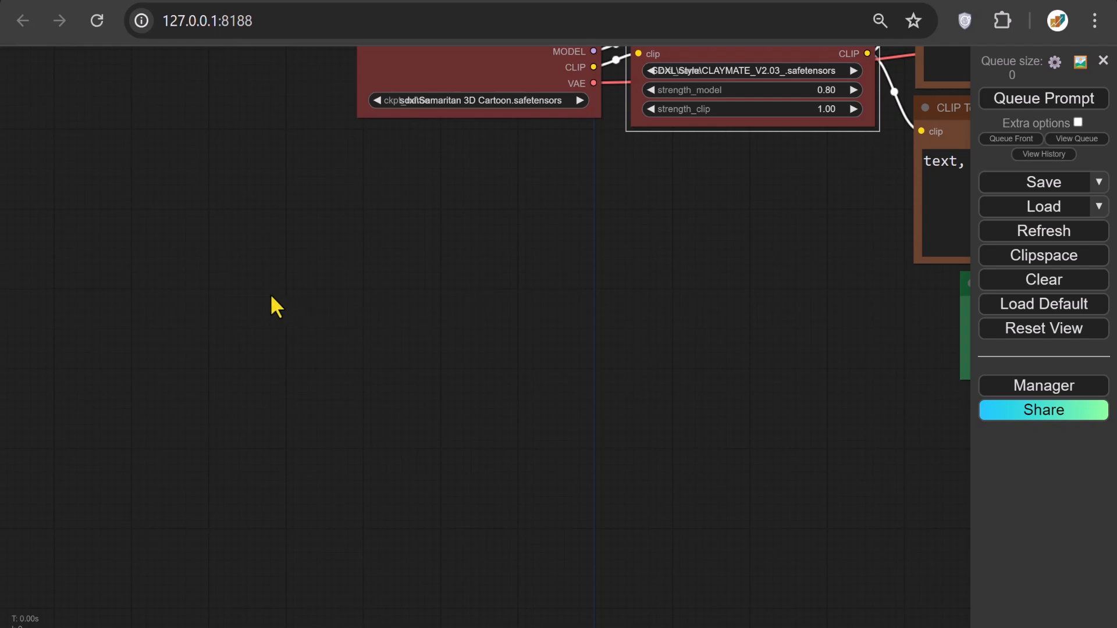
double_click(237, 283)
text(WD)
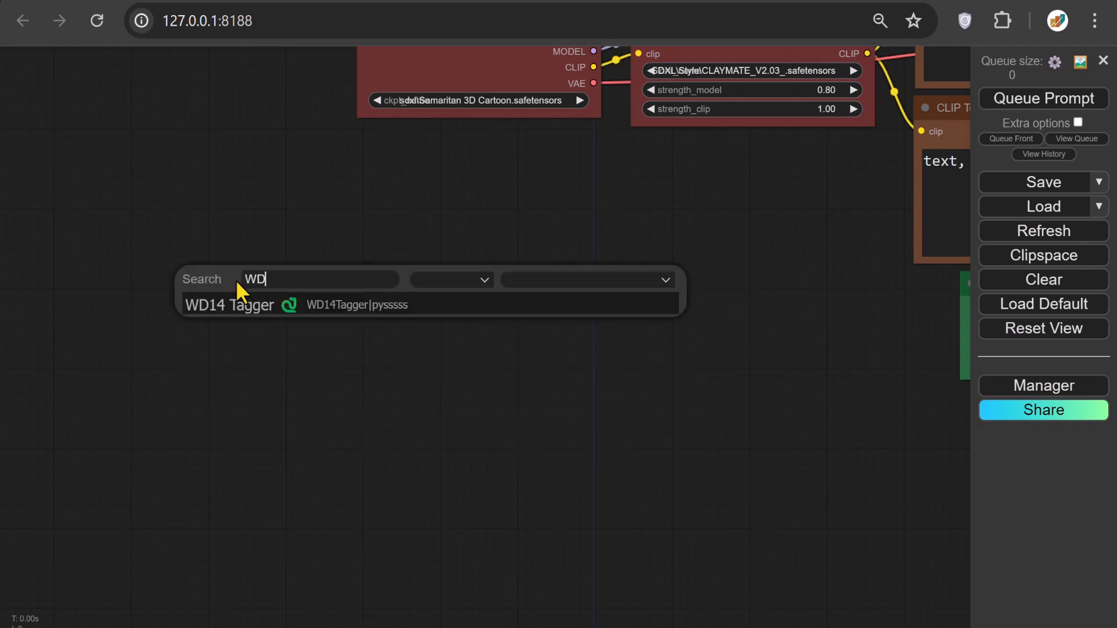
click(263, 306)
Add a Load Image node linked to the WD14 Tagger's image input, place it beside the tagger and enlarge it
drag(245, 292, 229, 291)
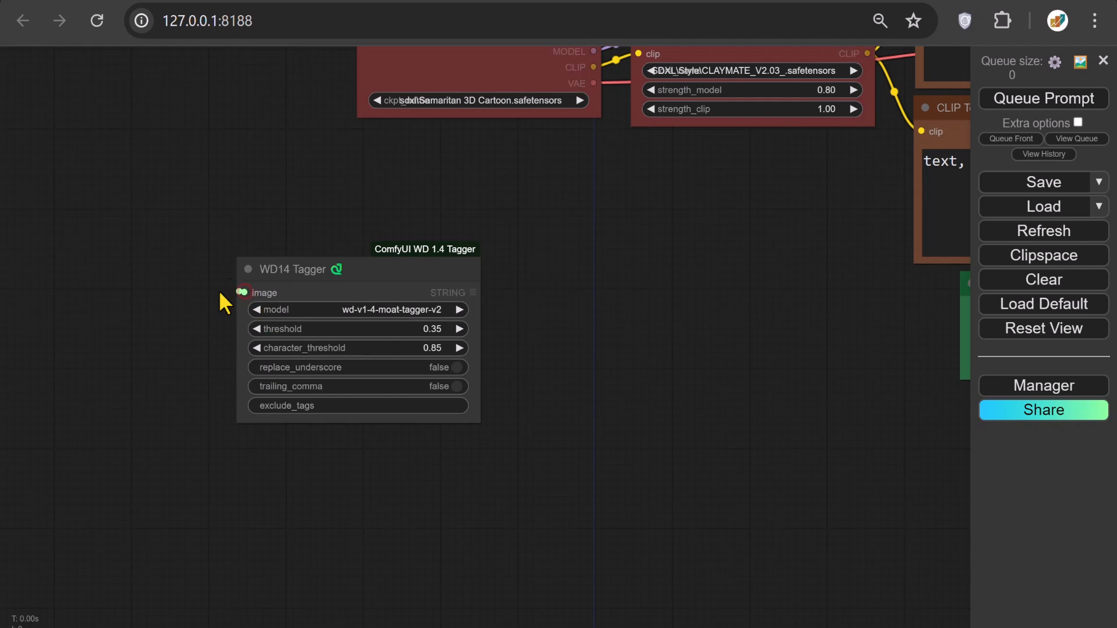
drag(138, 291, 127, 292)
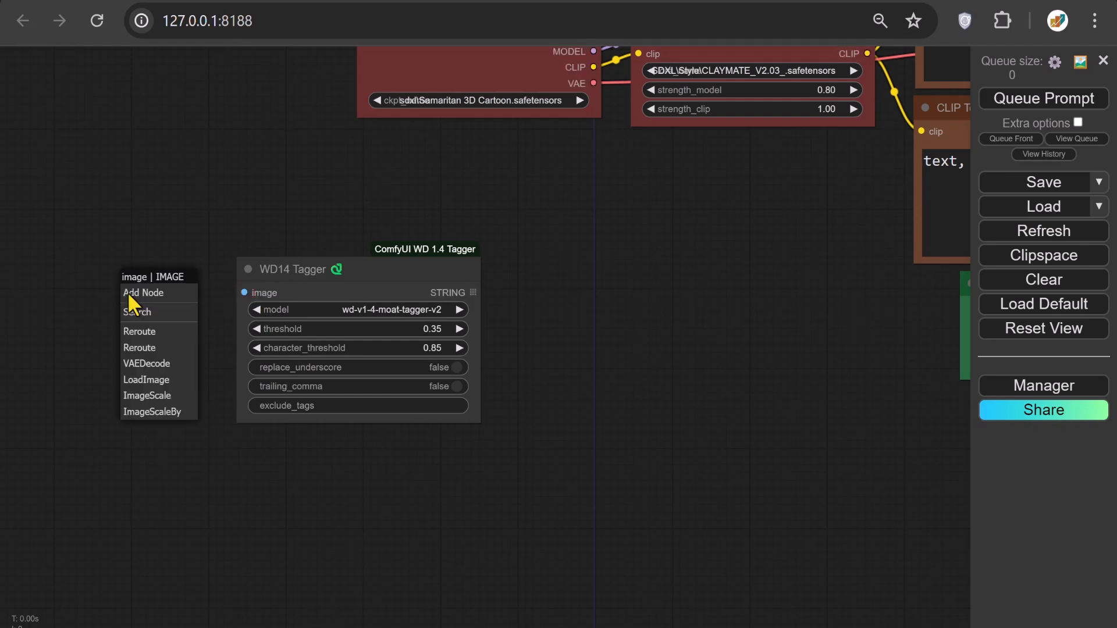
click(144, 384)
drag(326, 279, 118, 225)
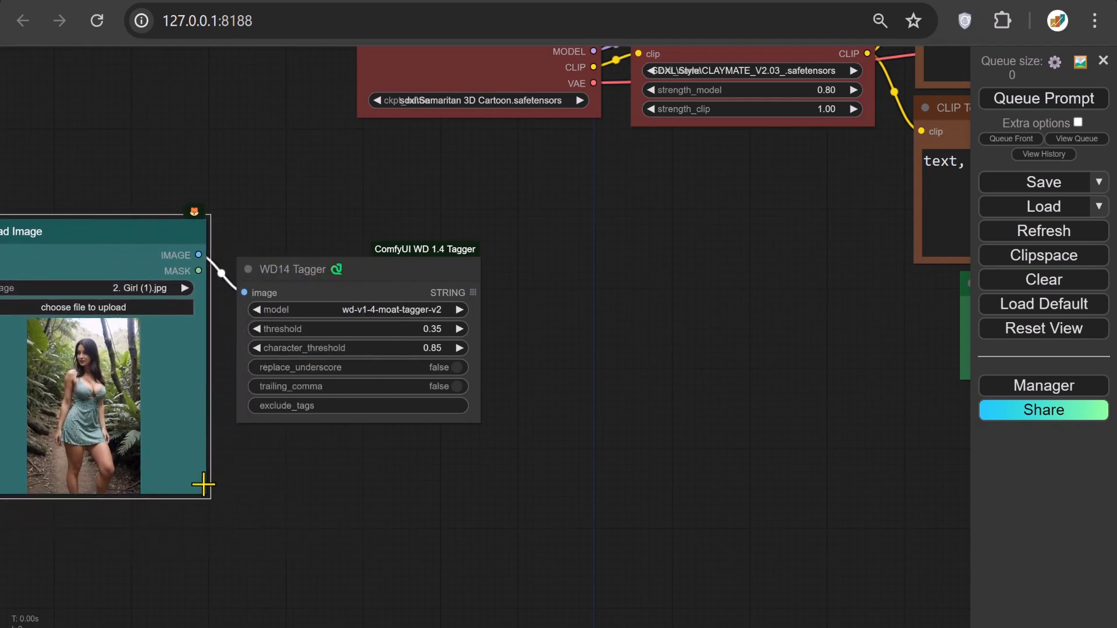
drag(189, 551, 158, 627)
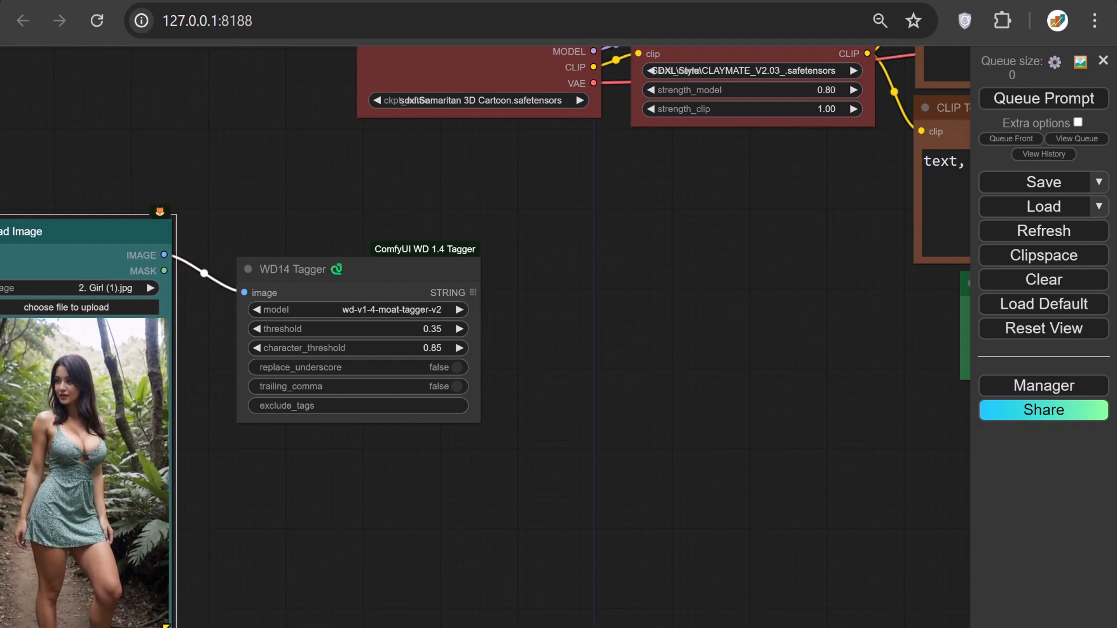
Add a String Function node in the empty canvas area beside the WD14 Tagger node
double_click(567, 257)
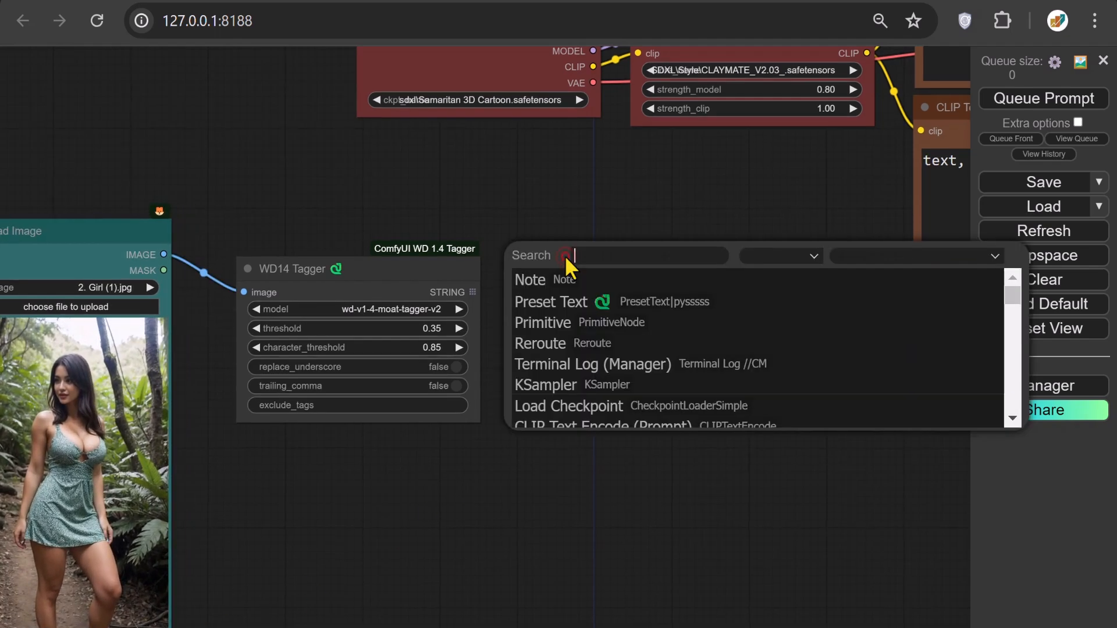
text(string)
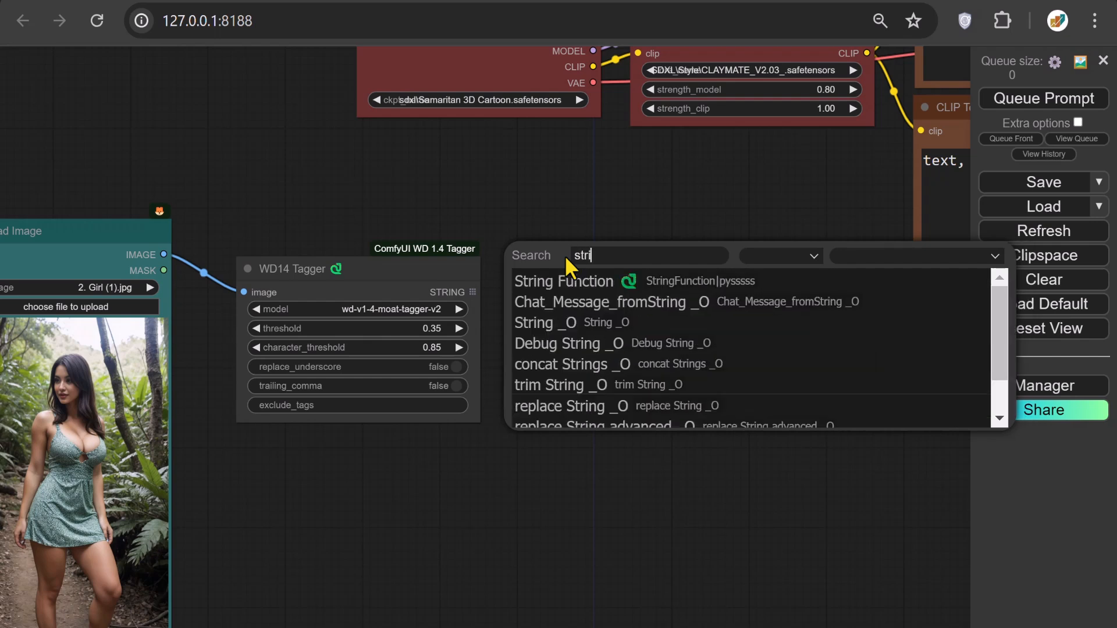
click(576, 285)
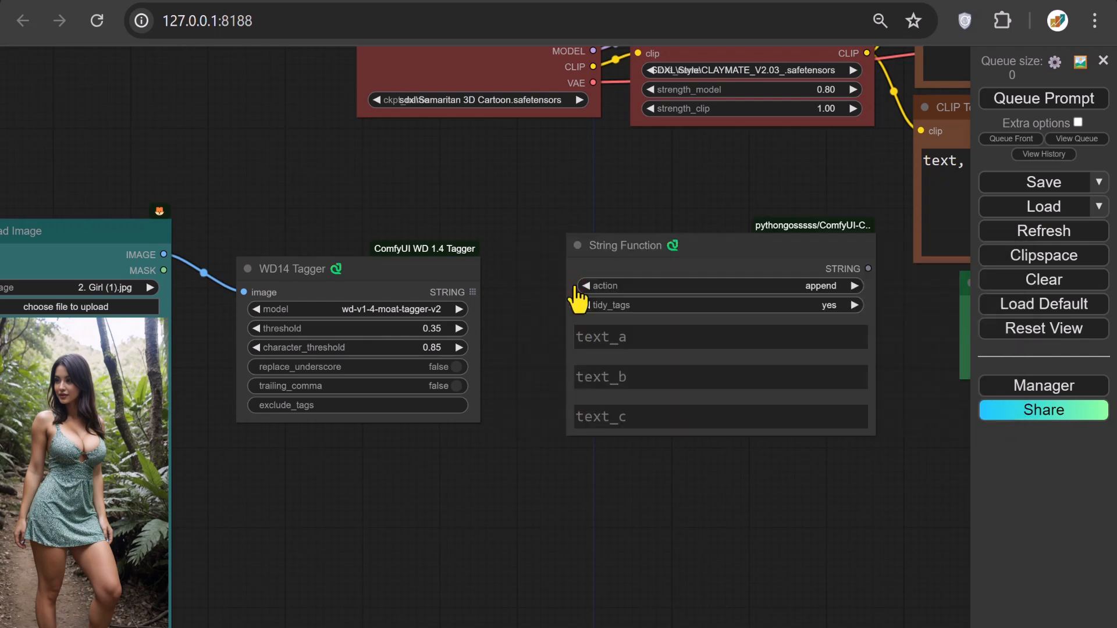
Convert the String Function node's text_a to an input and link the WD14 Tagger's STRING output to it
right_click(631, 317)
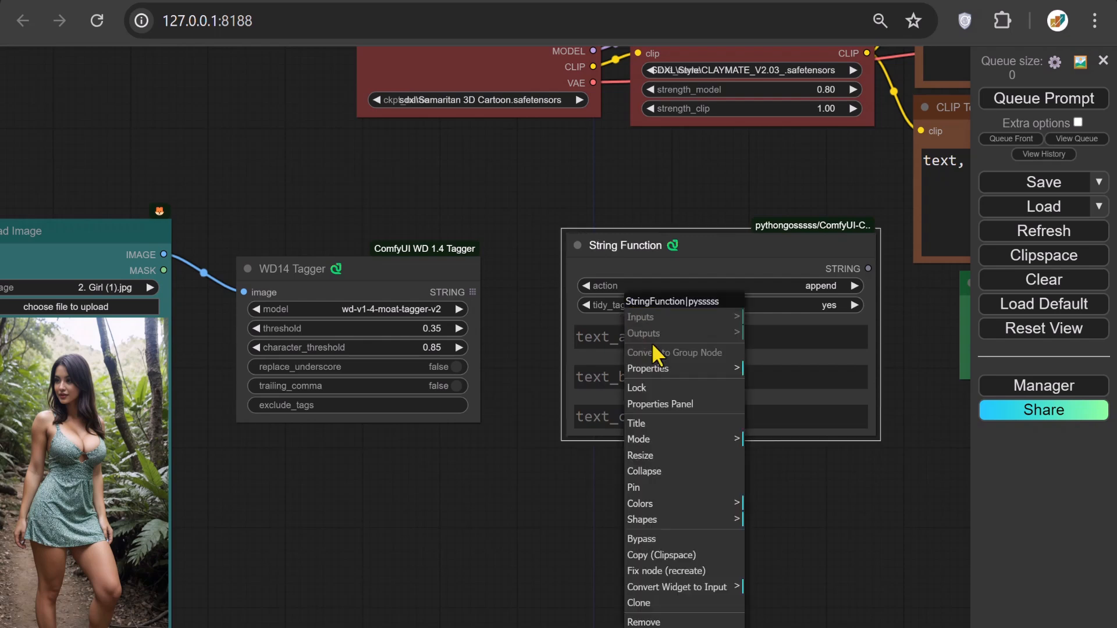
click(724, 587)
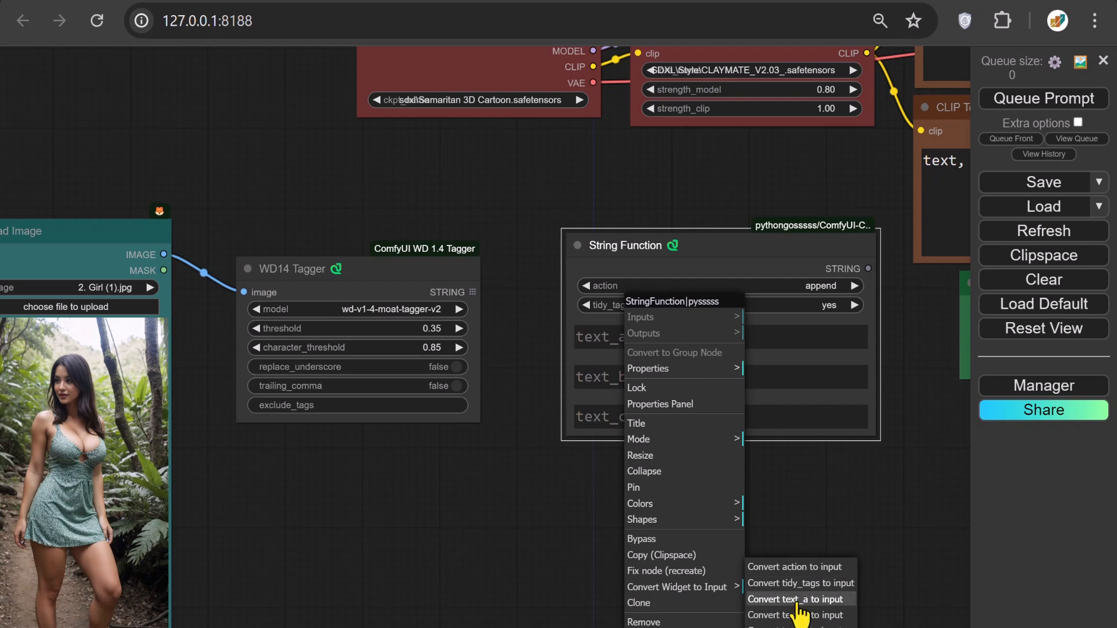
click(797, 600)
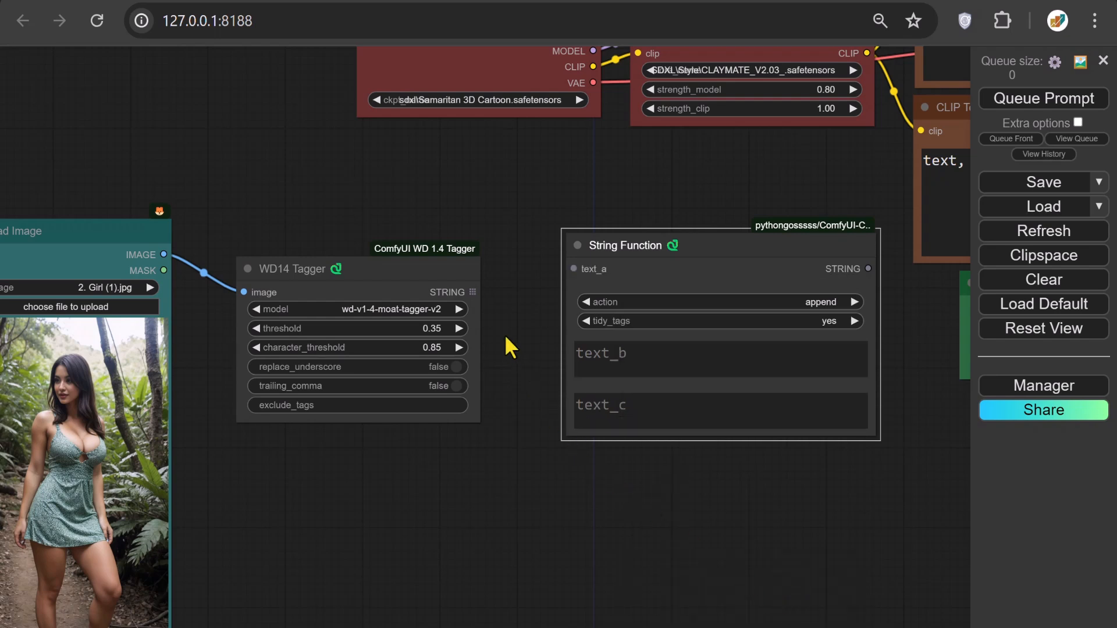
drag(476, 289, 575, 269)
Convert the positive CLIP Text Encode node's text to an input and feed it from the String Function's STRING output
drag(808, 171, 595, 325)
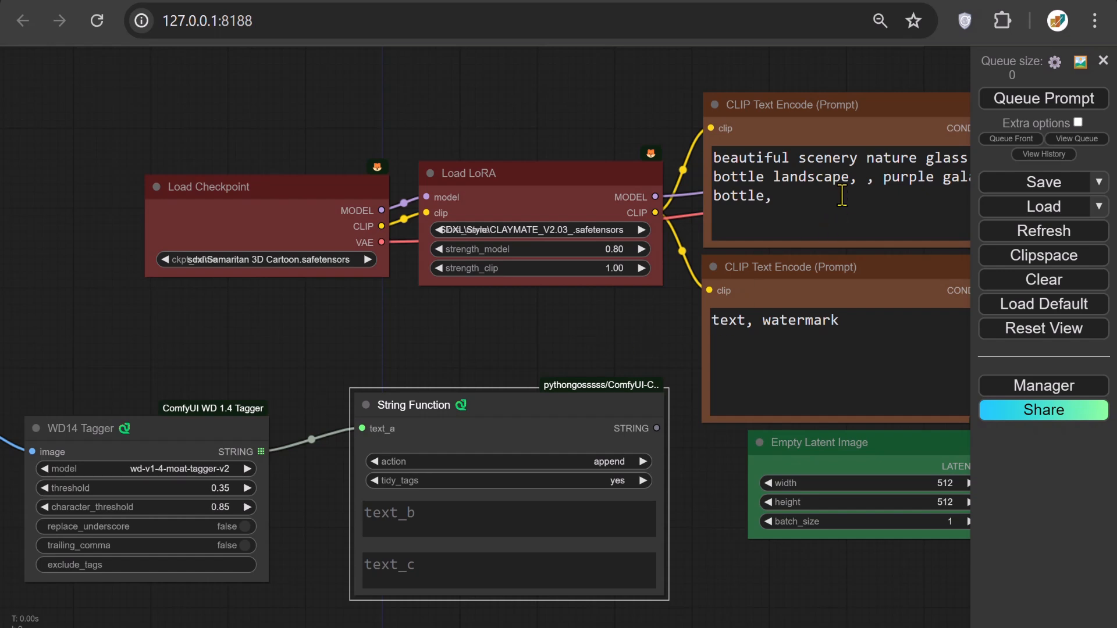
right_click(800, 128)
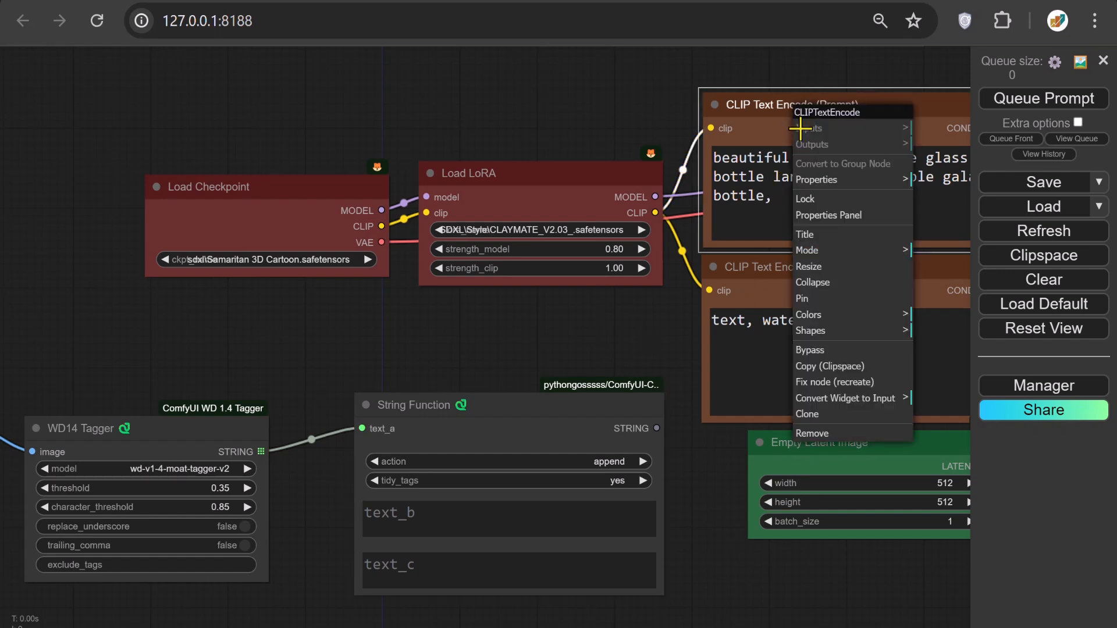
click(877, 398)
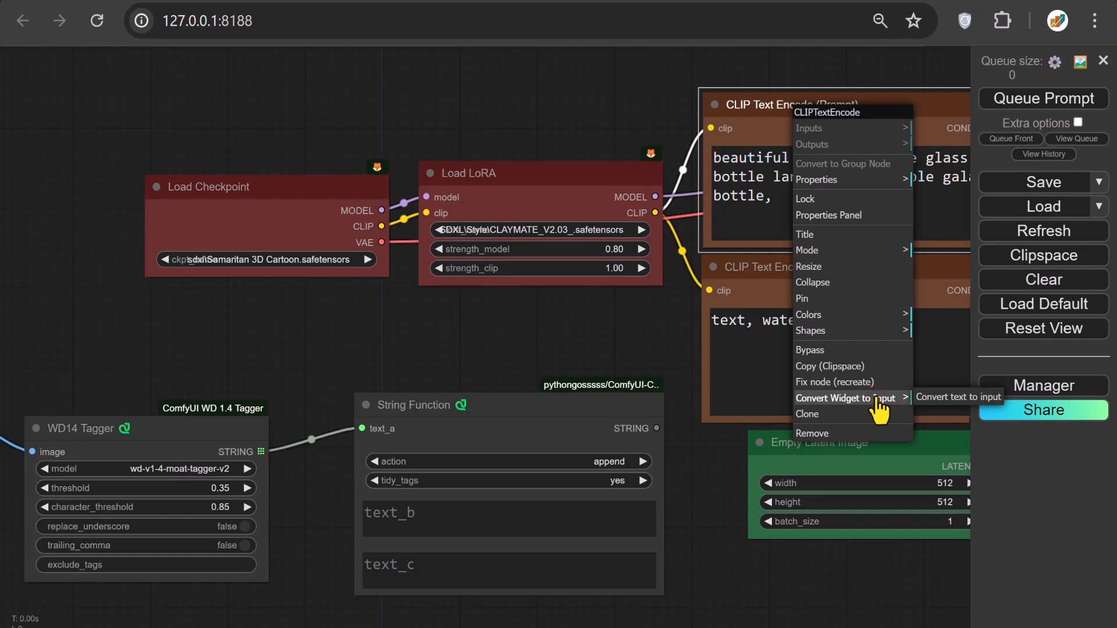
click(948, 415)
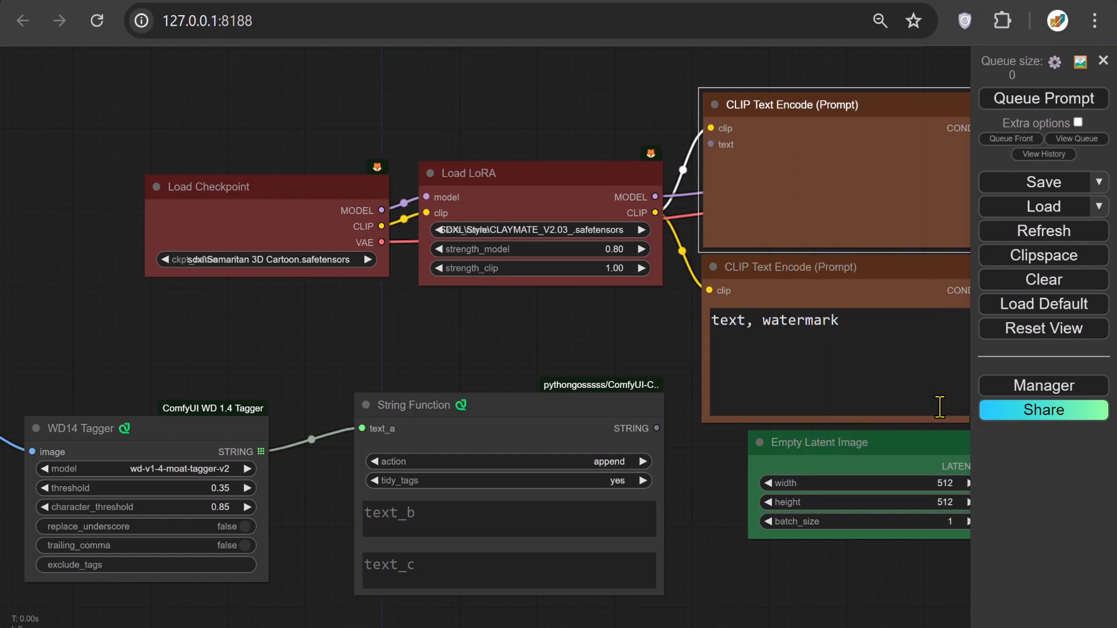
drag(657, 428, 711, 145)
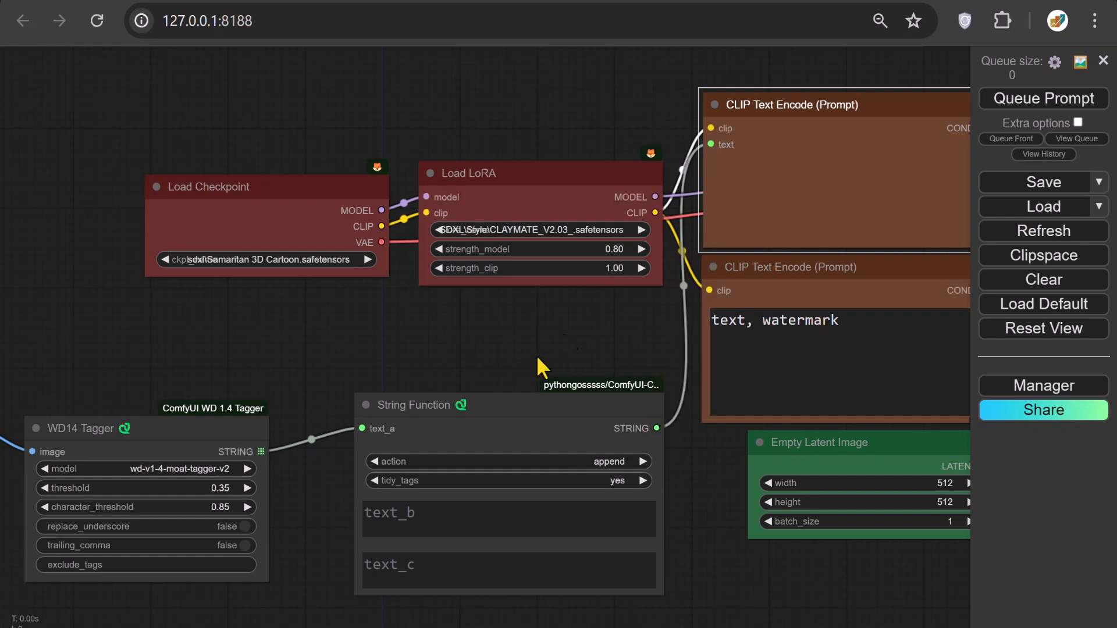
Set the WD14 Tagger's model to wd-v1-4-vit-tagger-v2 and its exclude_tags to "realistic, photorealistic,"
drag(331, 483, 617, 172)
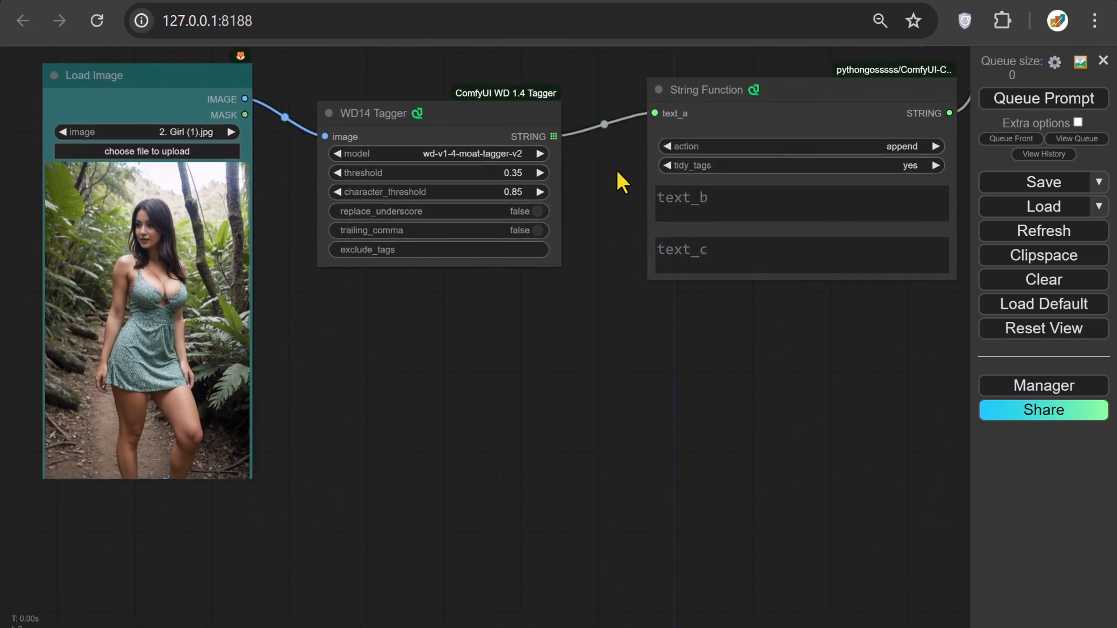
click(503, 155)
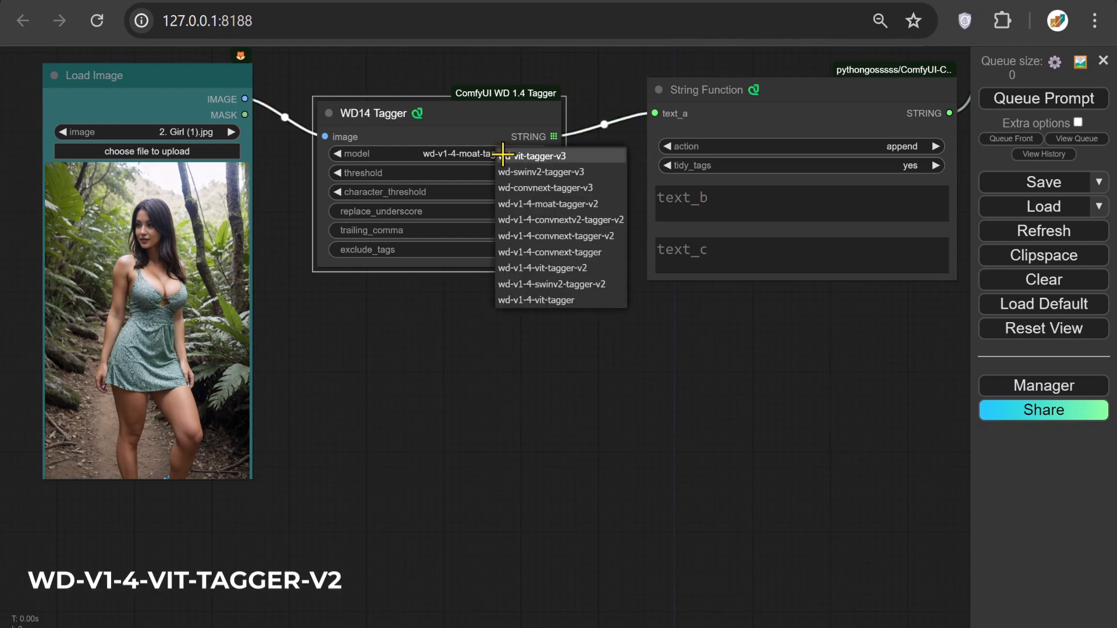
click(563, 269)
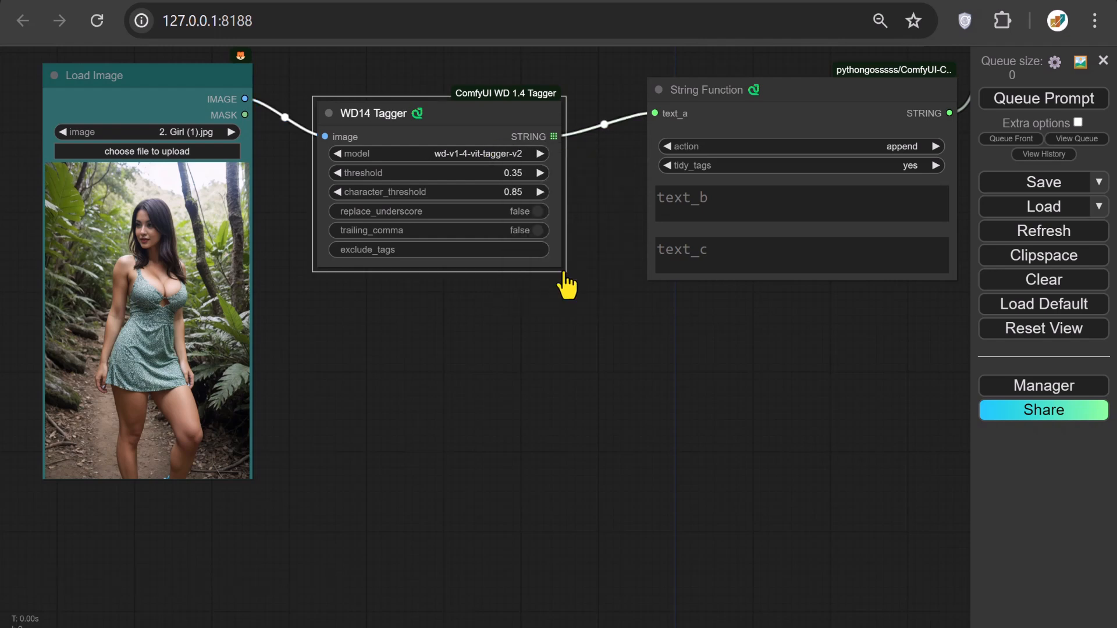
click(471, 254)
text(realistic, photorealistic,)
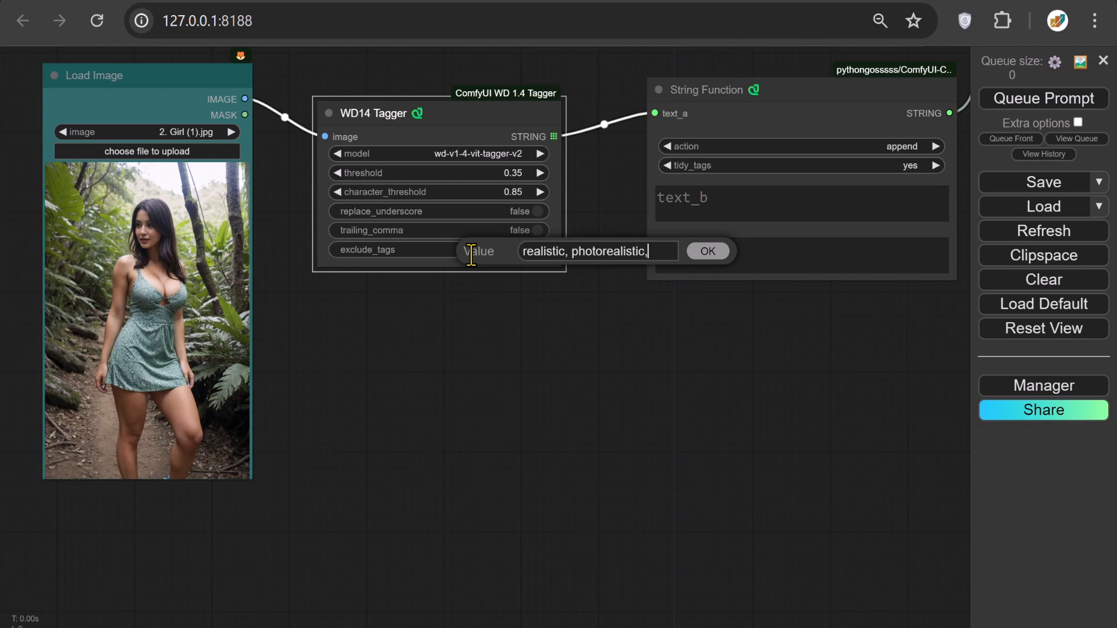
key(Return)
Add a Note node below the WD14 Tagger and enlarge it
right_click(280, 316)
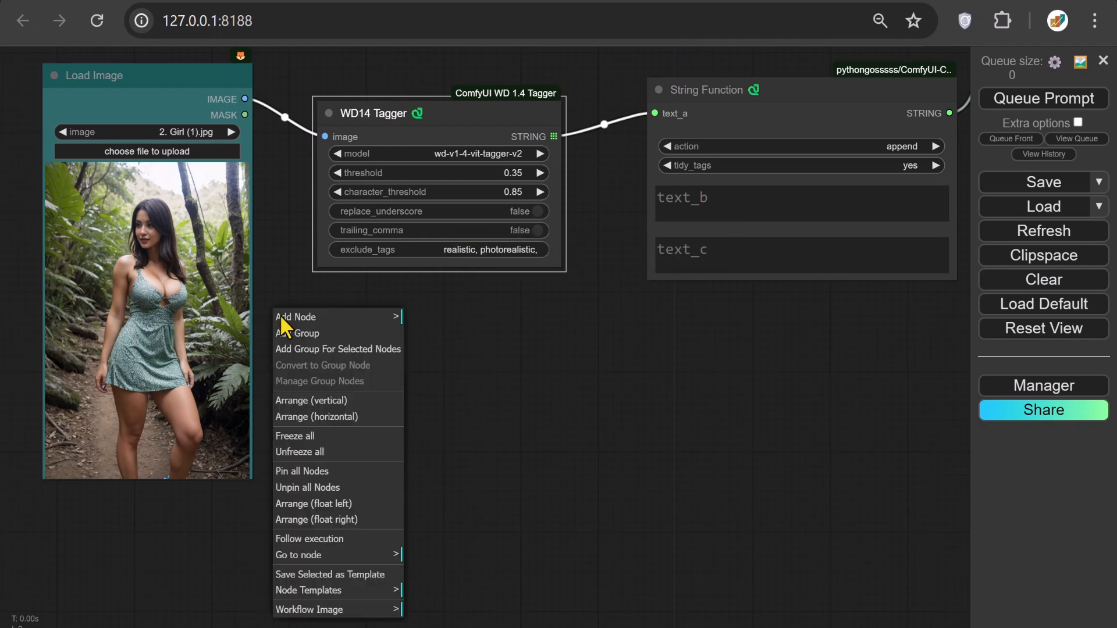
click(323, 319)
click(434, 323)
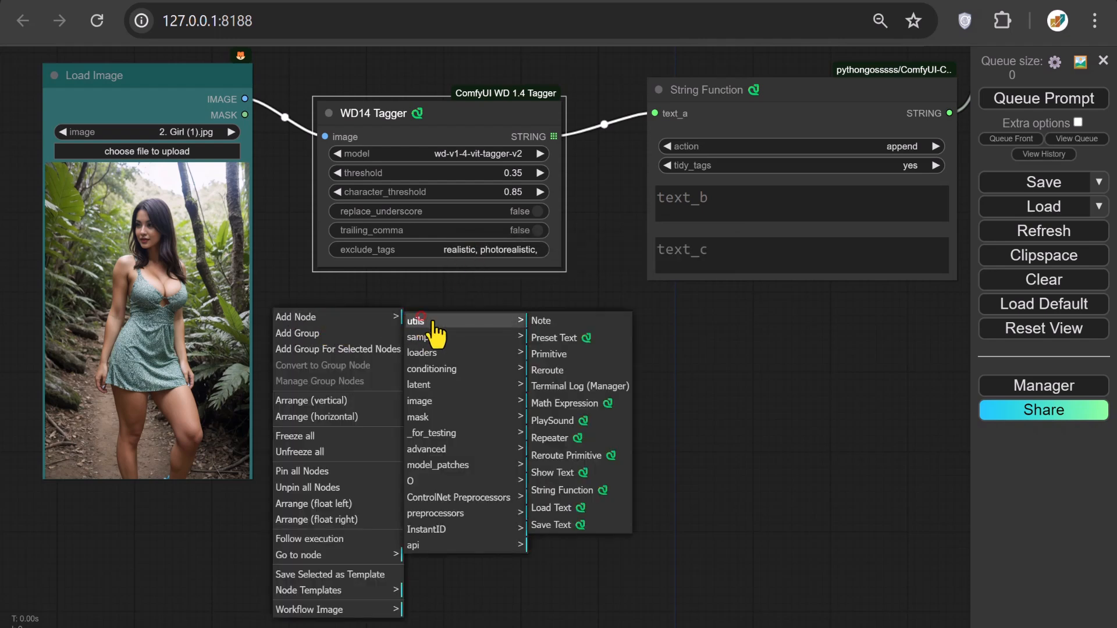
click(534, 321)
drag(441, 360, 601, 627)
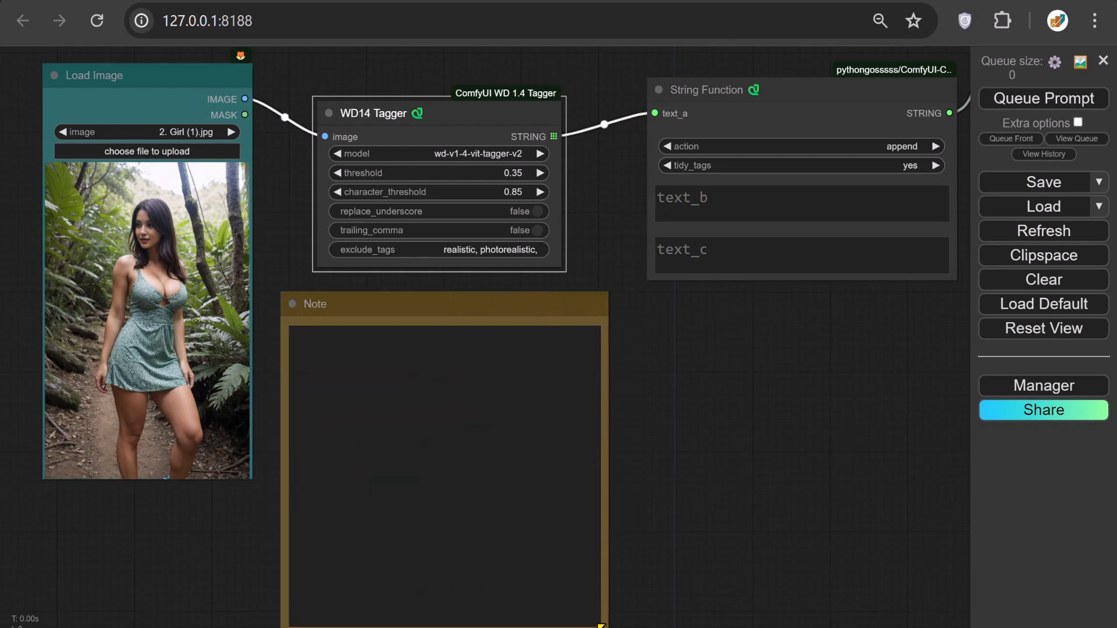
Write "WD14 Tagger is used to be able automatically create the prompt for your image!" in the Note node
click(319, 347)
text(WD14 Tagge)
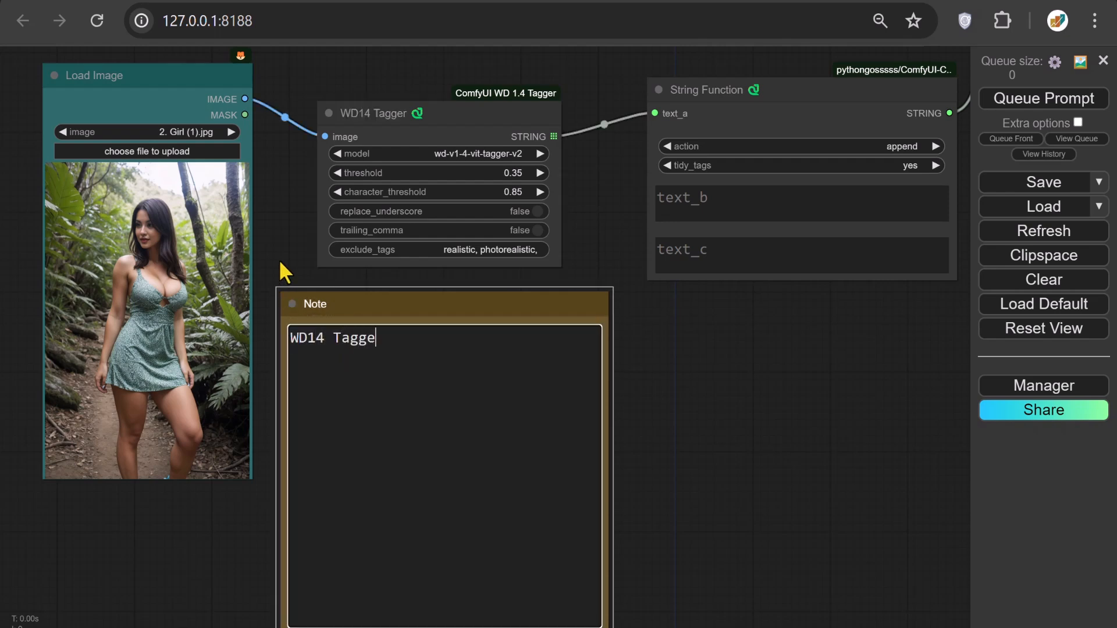
text(r is used to be abl)
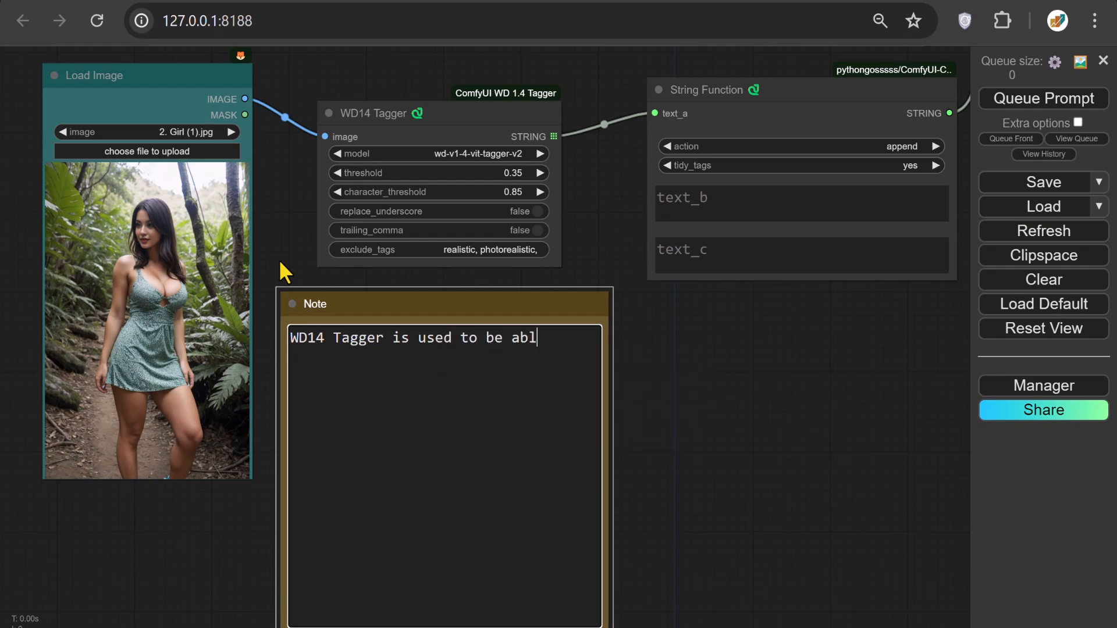
text(e automatically )
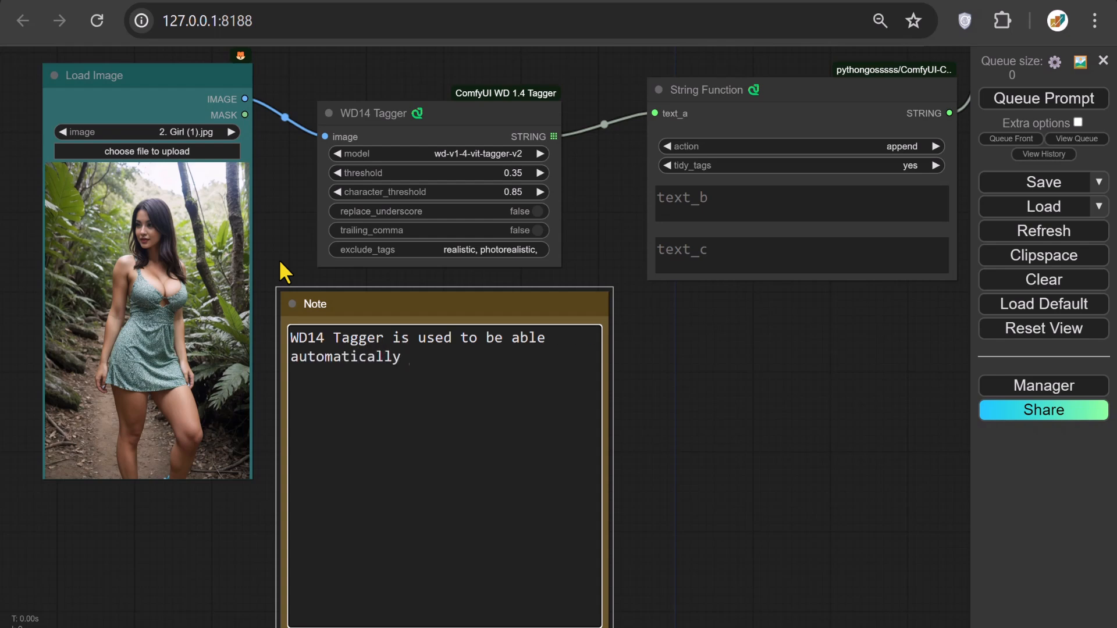
text(create the p)
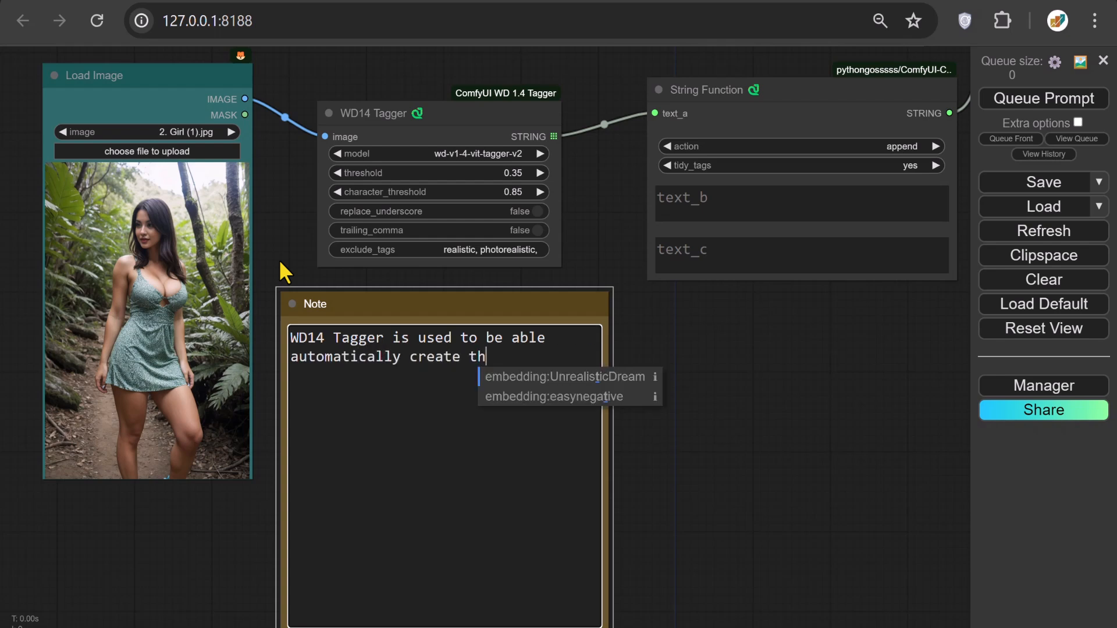
text(fo)
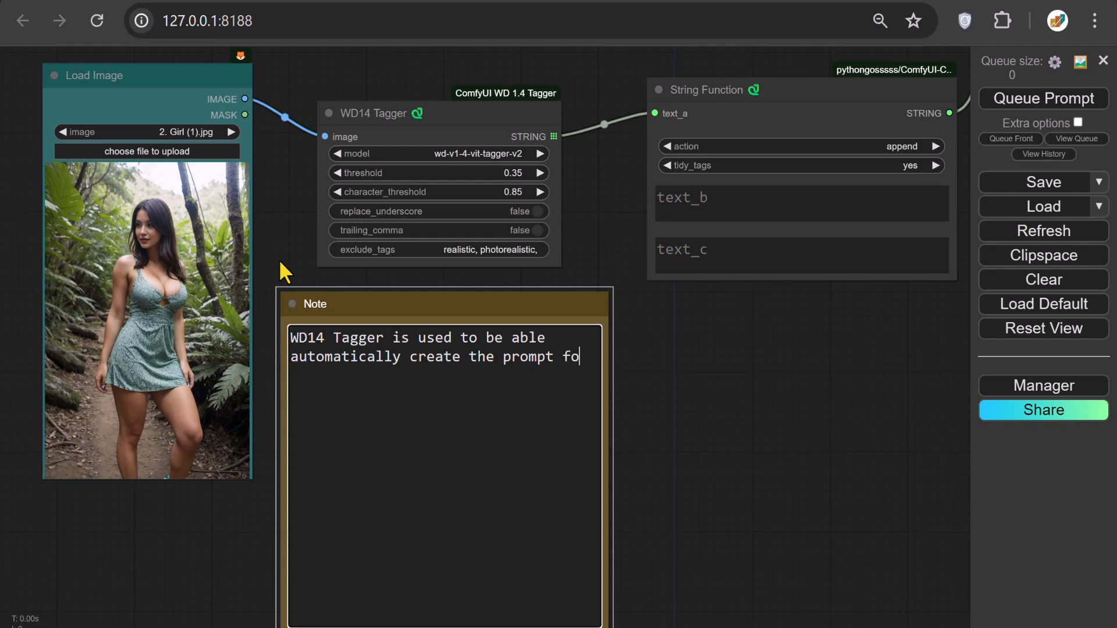
text(r your image!)
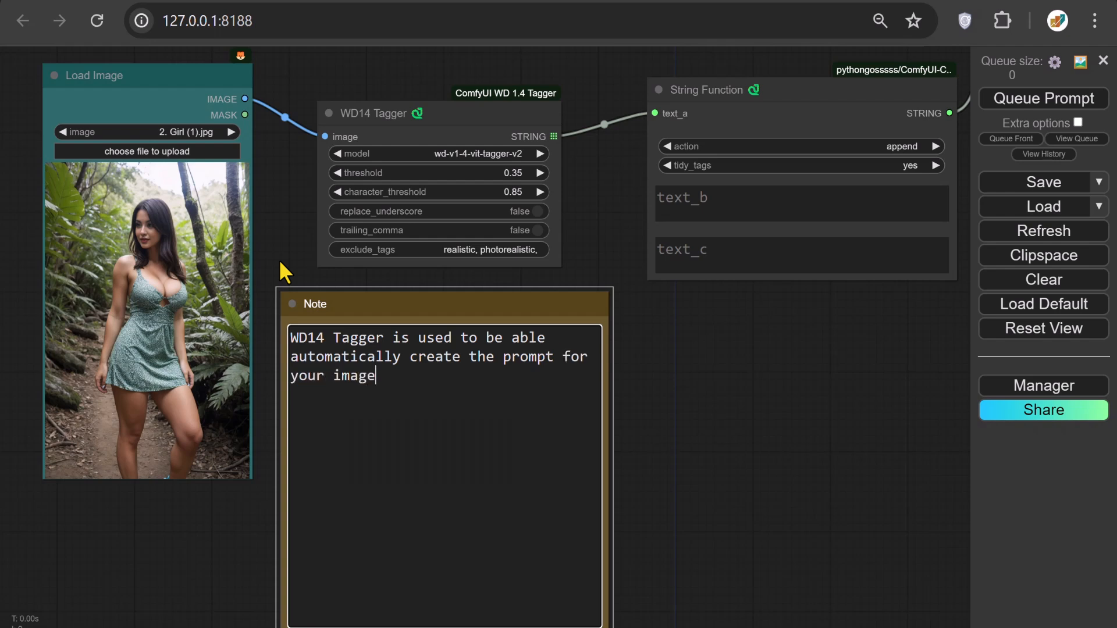
Add the paragraph "Note: The necessary models will be automatically downloaded and cached when you click on the queue prompt." to the Note node
key(Return)
key(Return)
text(Note: The nec)
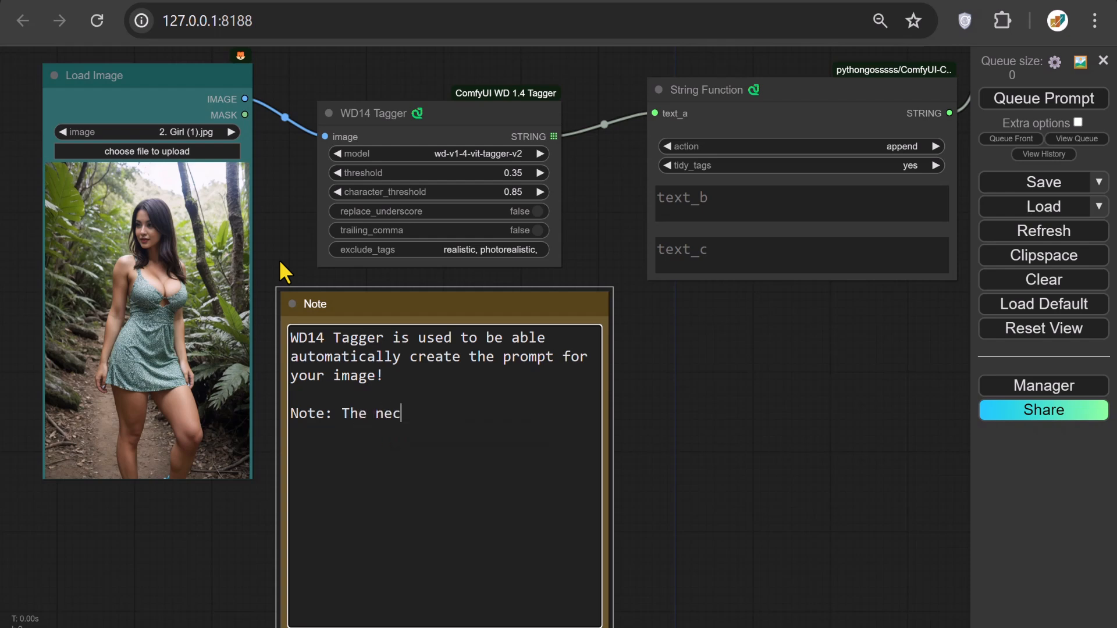
text(essary models will be automatically)
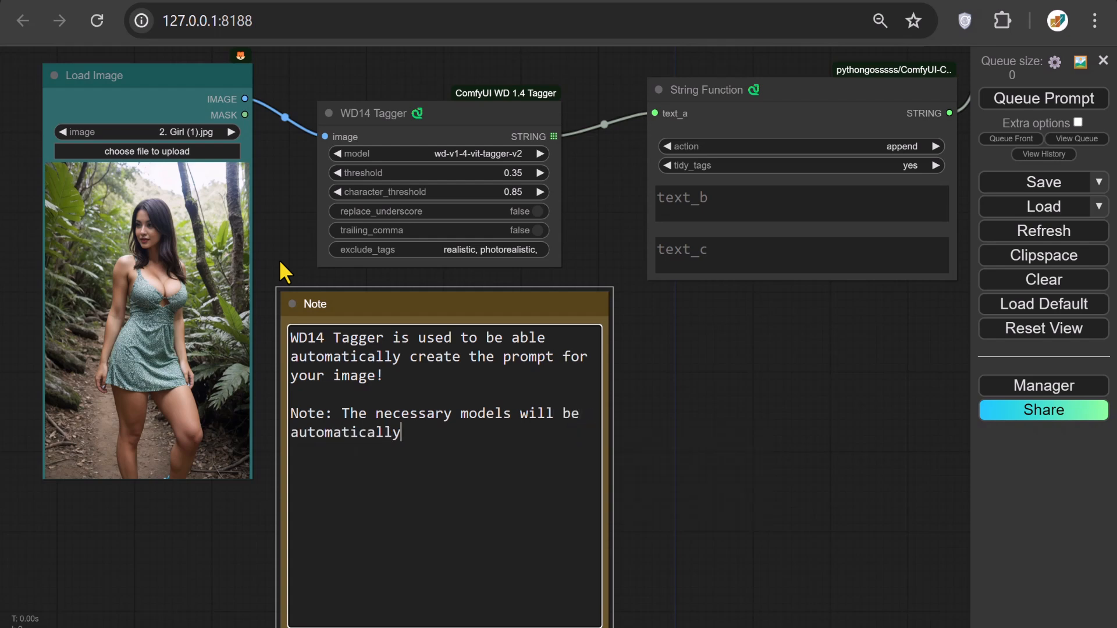
text( downloaded and ca)
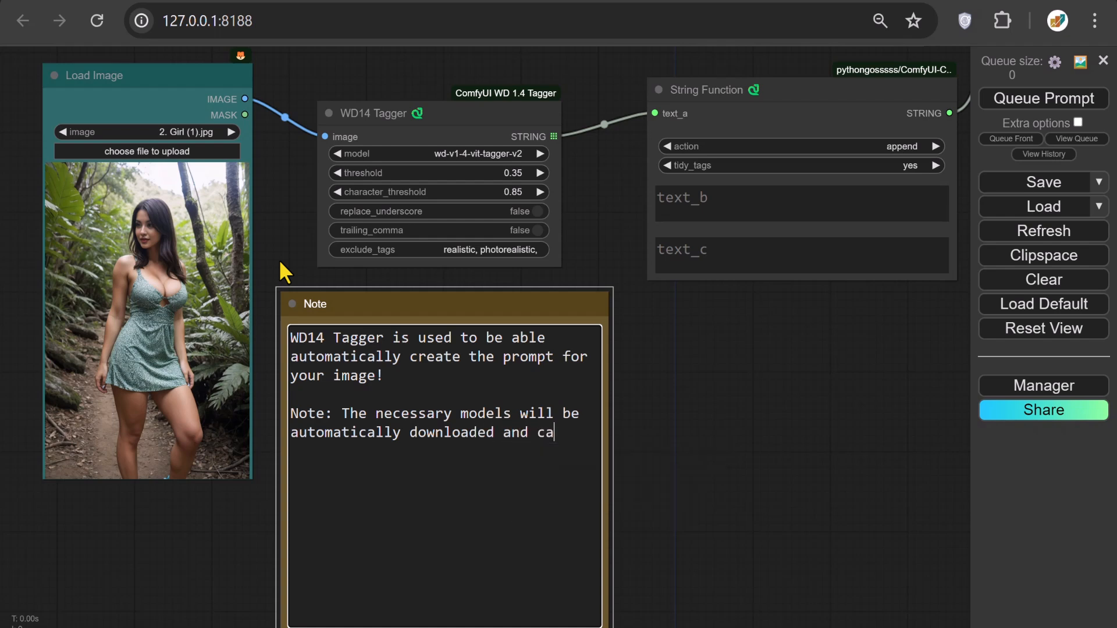
text(ched when you click on the)
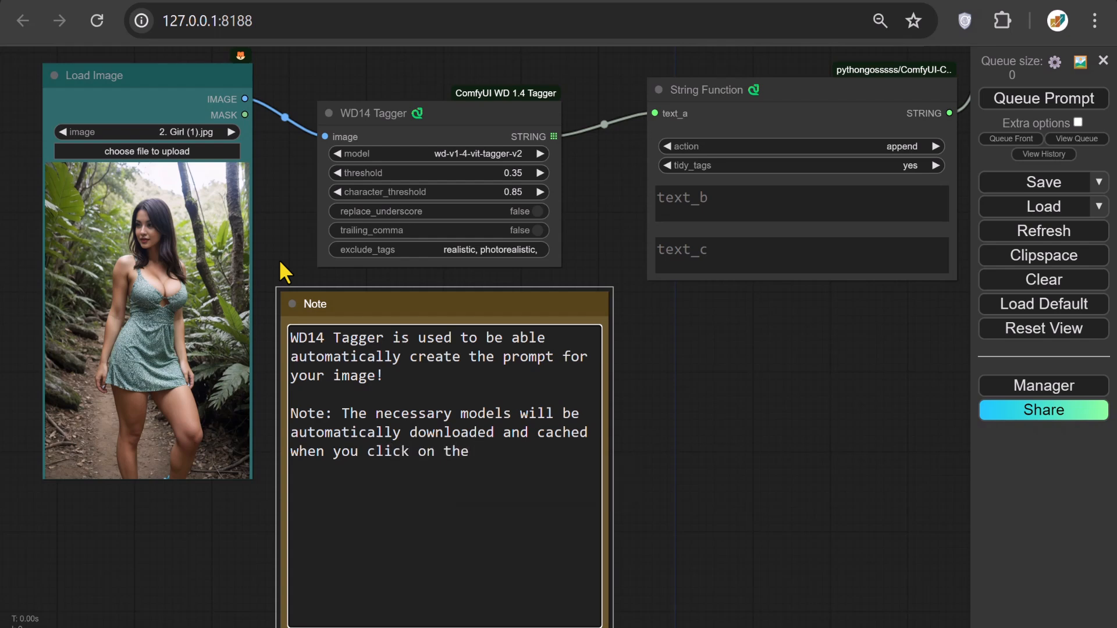
text( queue prompt)
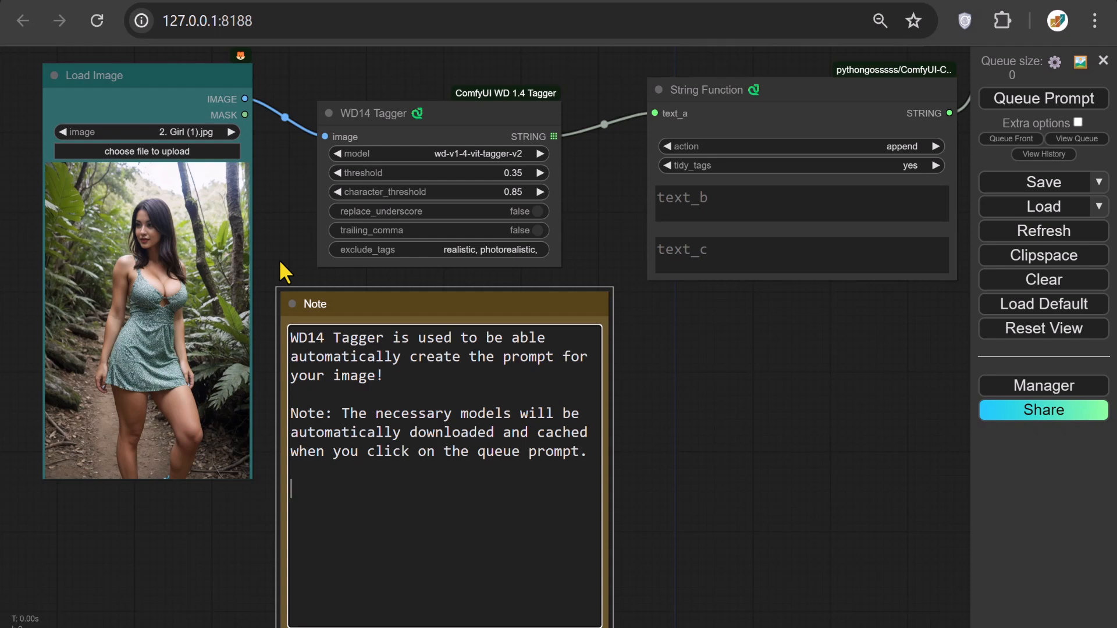
text(.)
Start a new paragraph in the WD14 Tagger's Note: 'The "exclude_tages" section functions like a negative prompt, write the word'
key(Return)
key(Return)
text(The "exclude_tages)
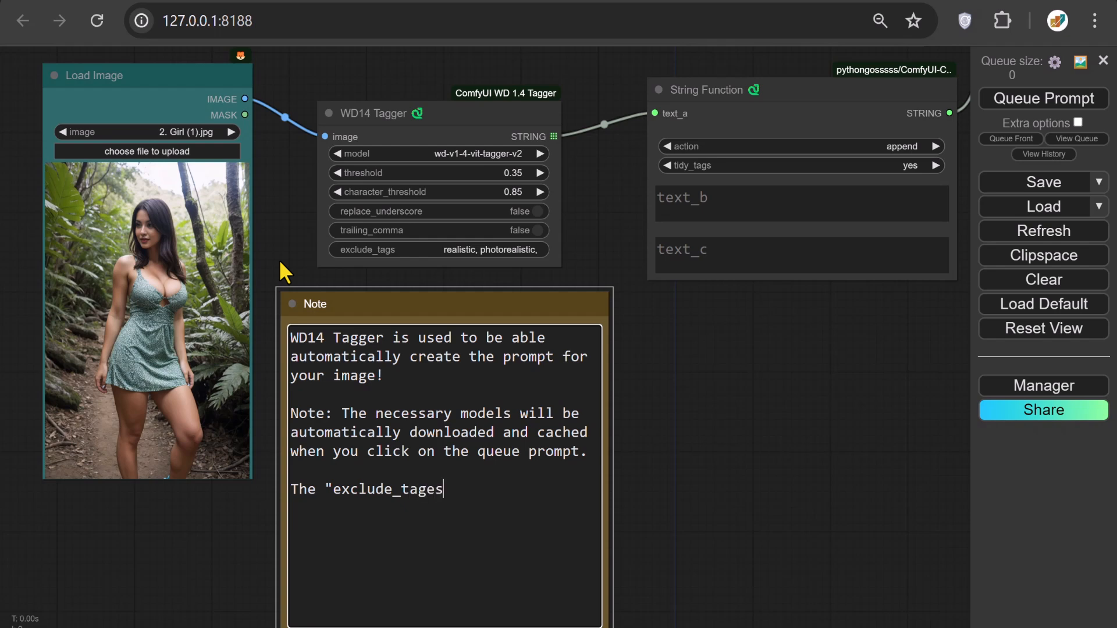
text(" section funct)
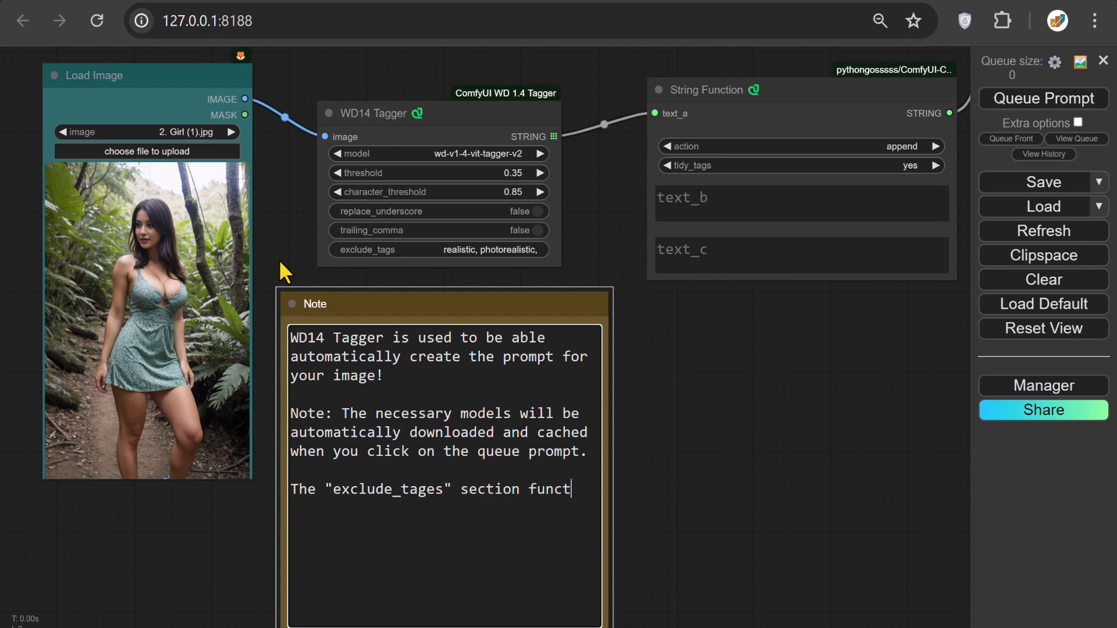
text(ions like )
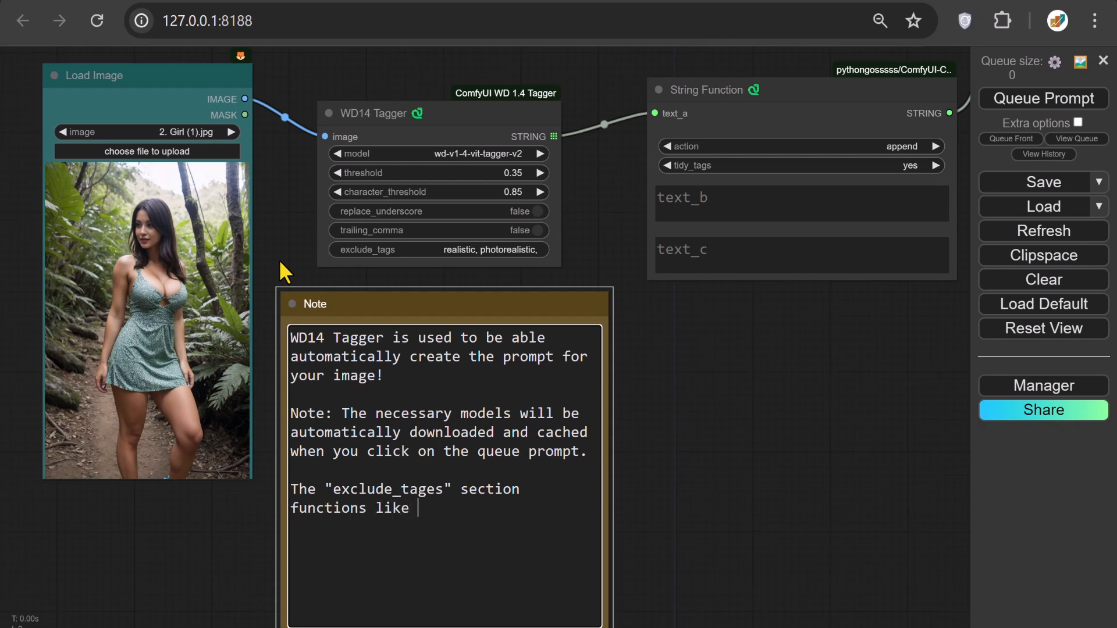
text(a negative prompt, write the word)
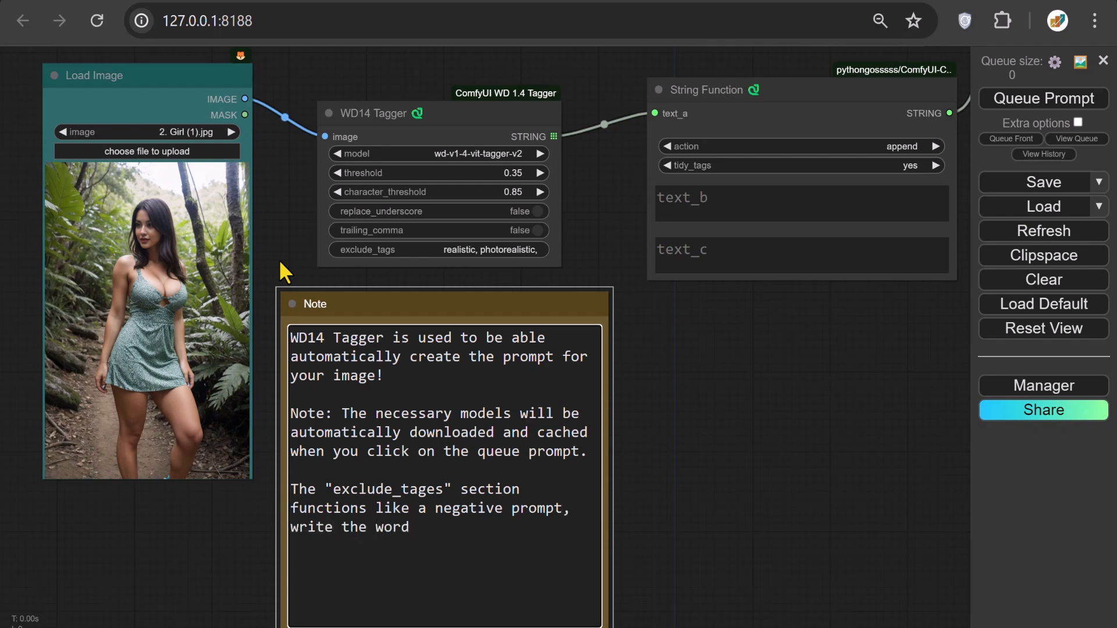
Complete the Note's last paragraph with '"realistic and photorealistic" in it to exclude them from consideration when analyzing the image.'
text( "realistic an)
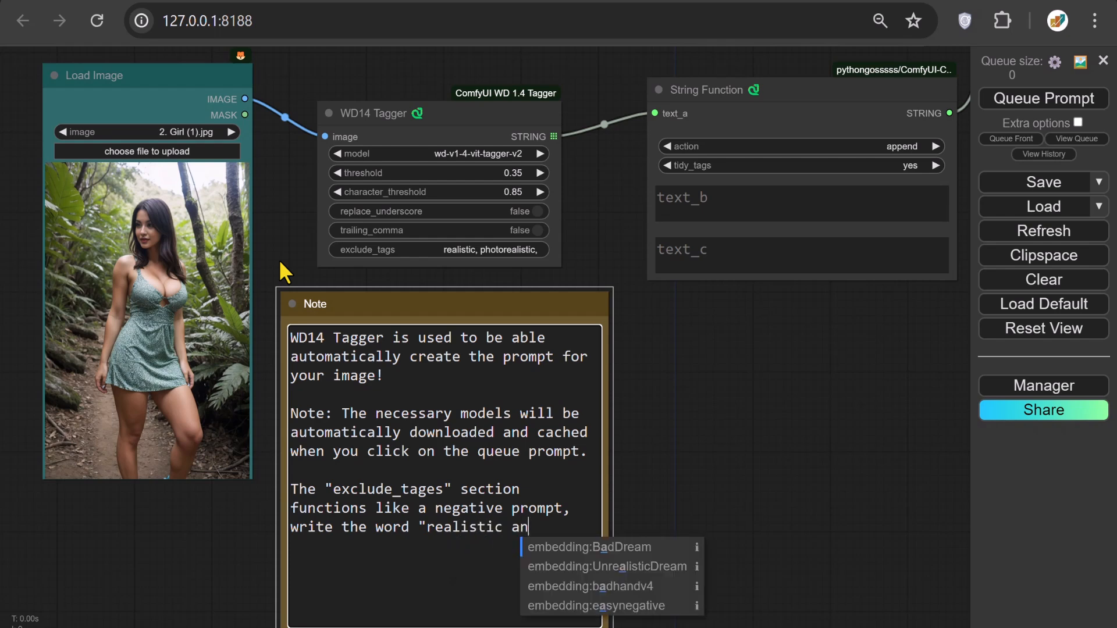
text(d photorealis)
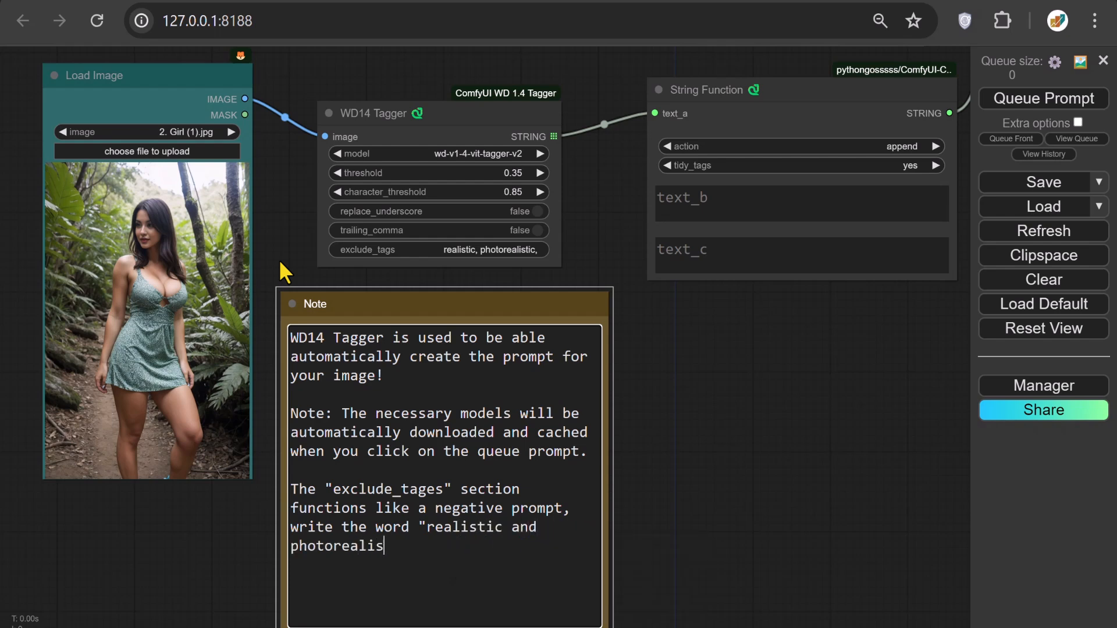
text(tic" i)
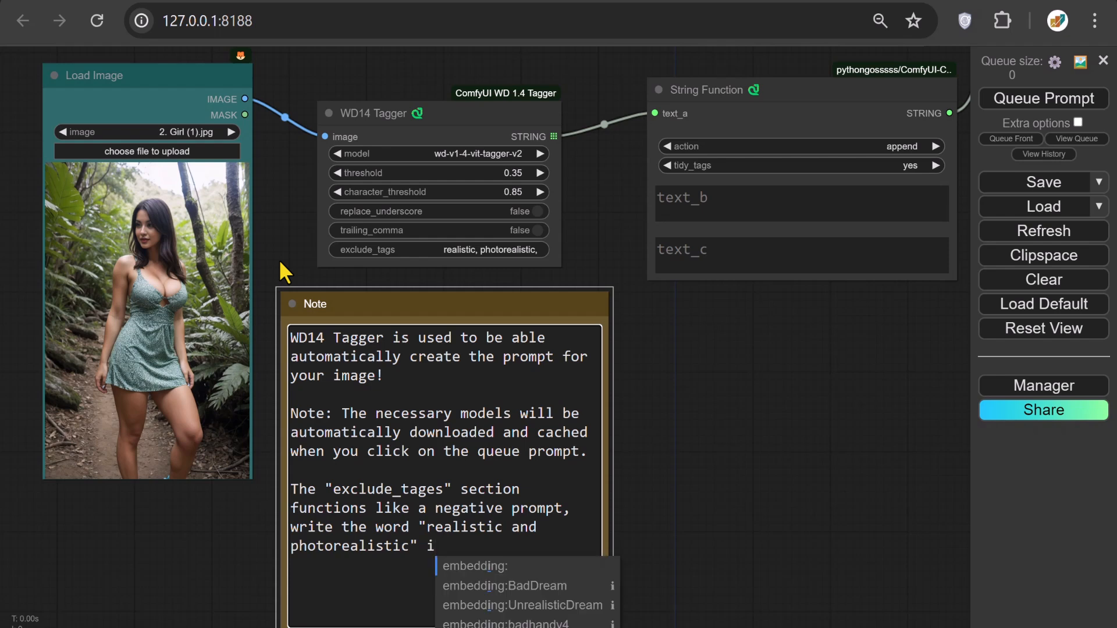
text(n it to exclude them from consideration)
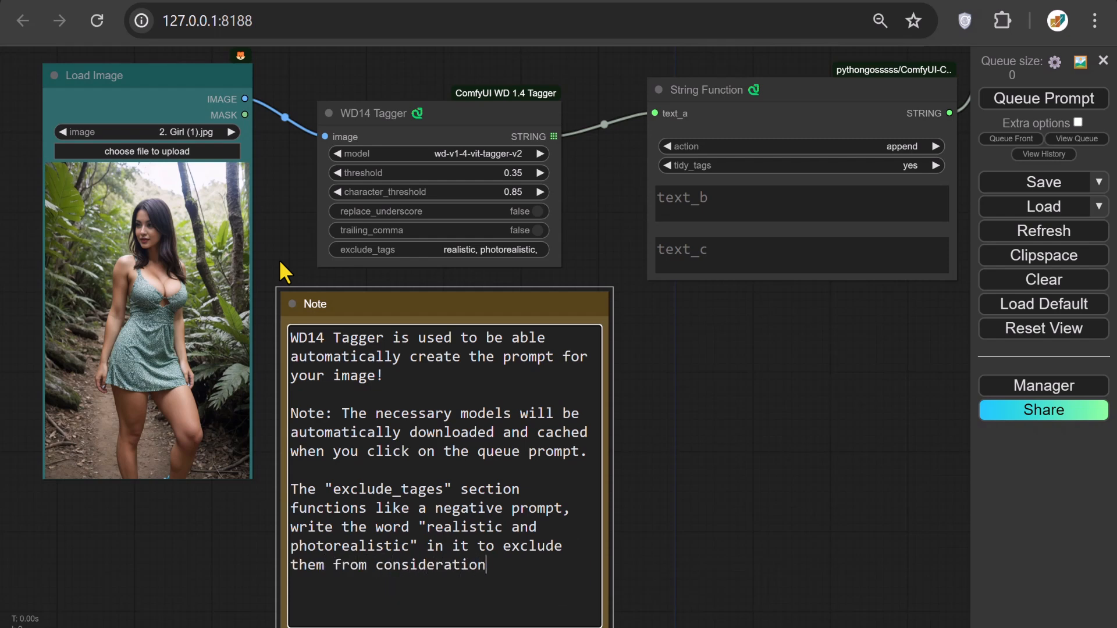
text( when analyzing )
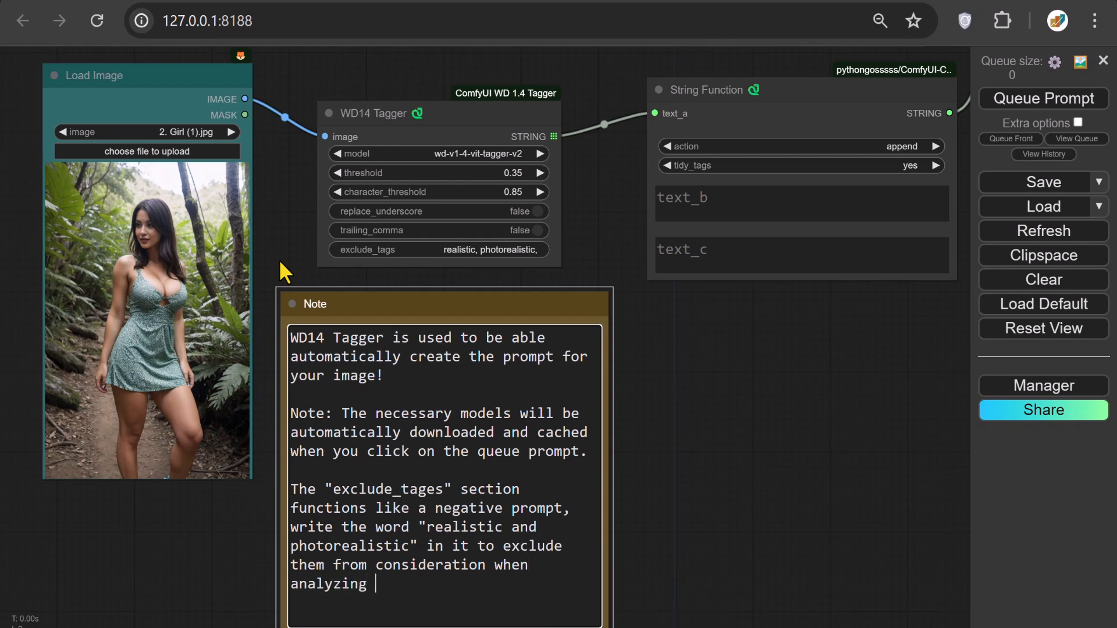
text(the image.)
Add a second Note node directly below the String Function node and enlarge it to about the node's width
drag(685, 391, 410, 320)
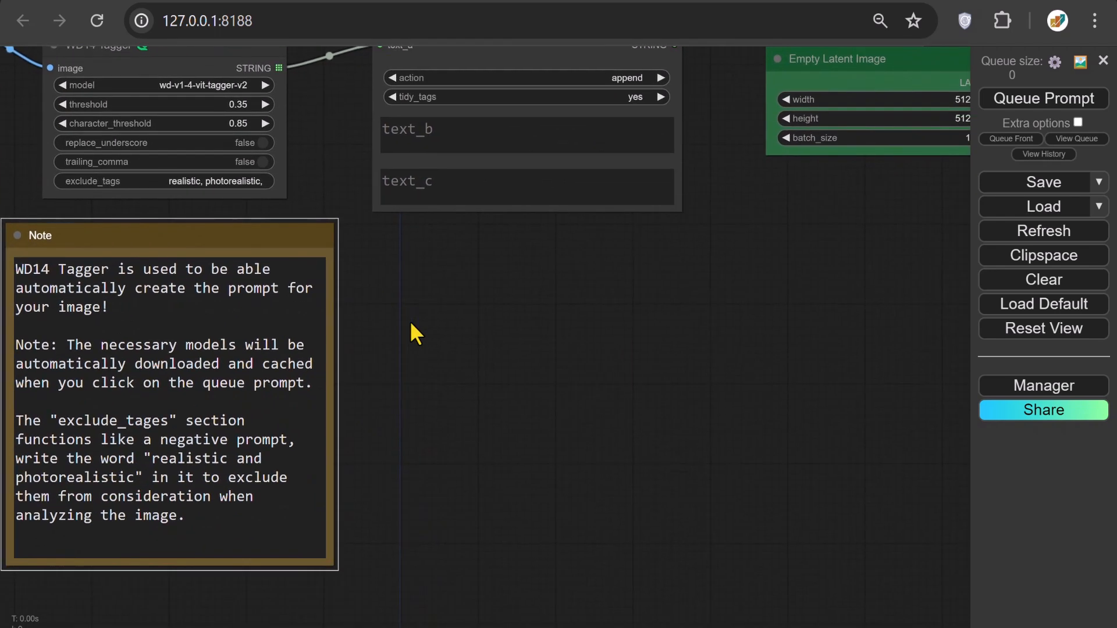
right_click(369, 241)
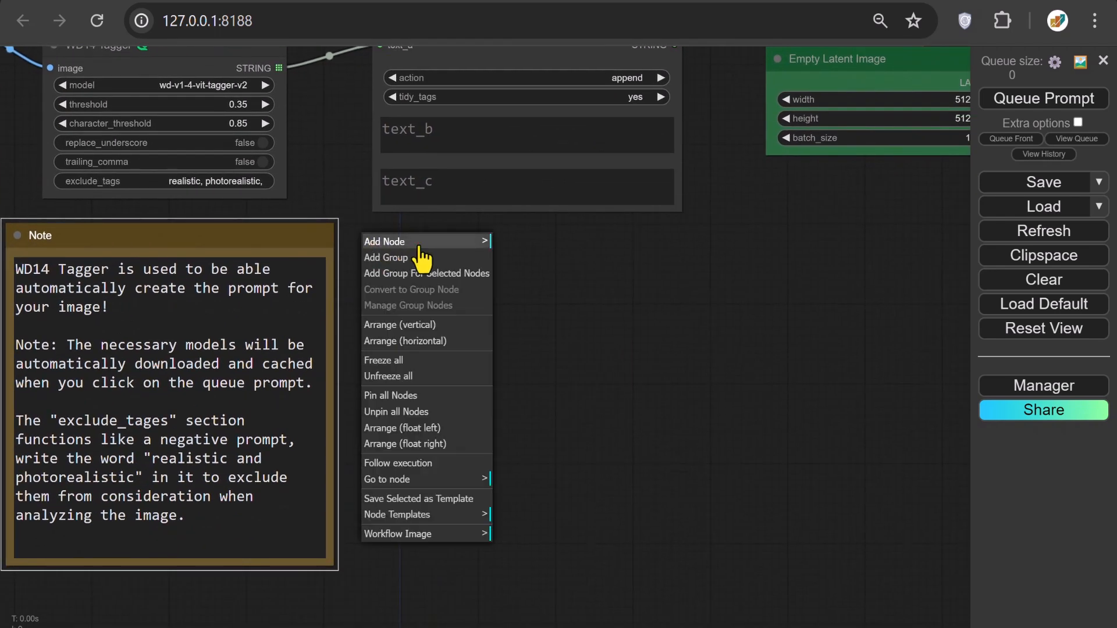
click(409, 242)
click(509, 244)
click(629, 246)
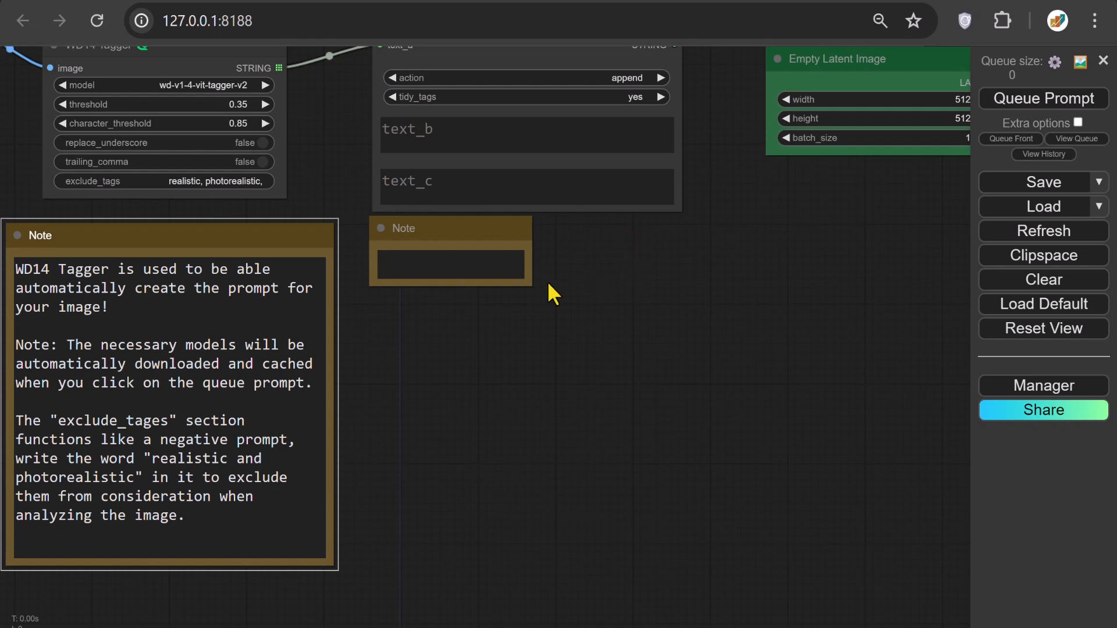
drag(530, 283, 691, 514)
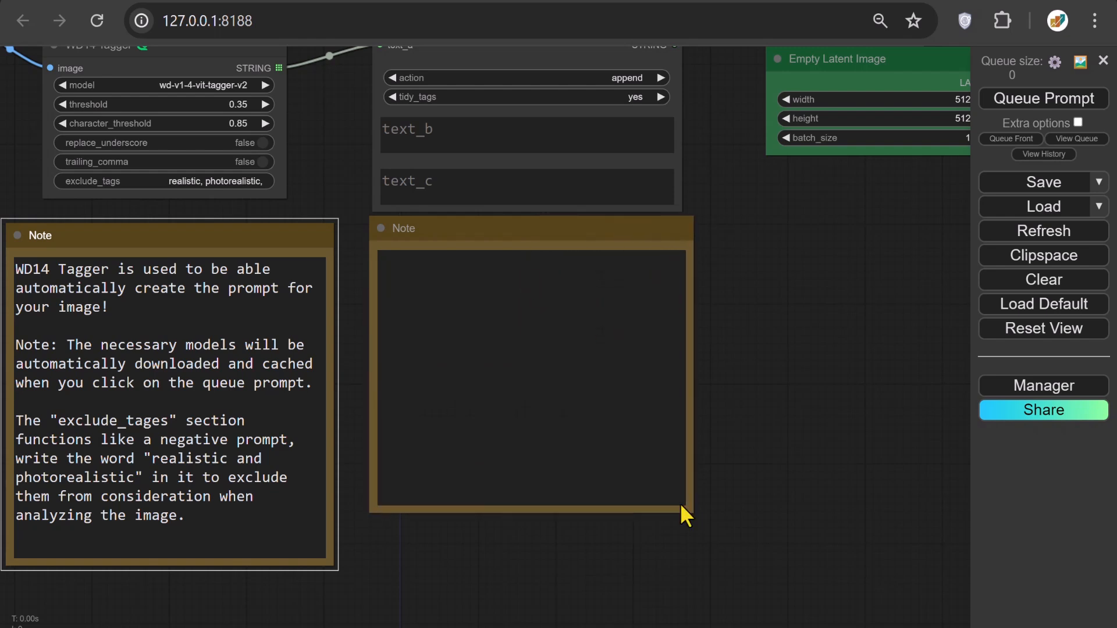
Write 'The "String Function" node takes the prompt generated by the WD14 Tagger and adds it to your desired prompt.' in the new Note
click(384, 264)
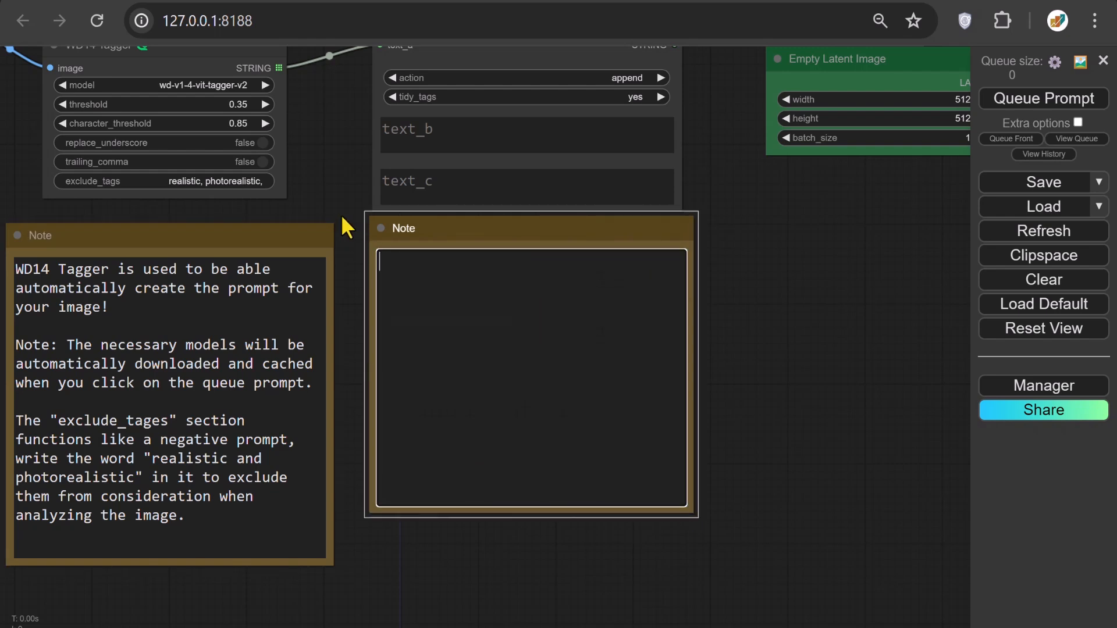
text(The "String Function" node take)
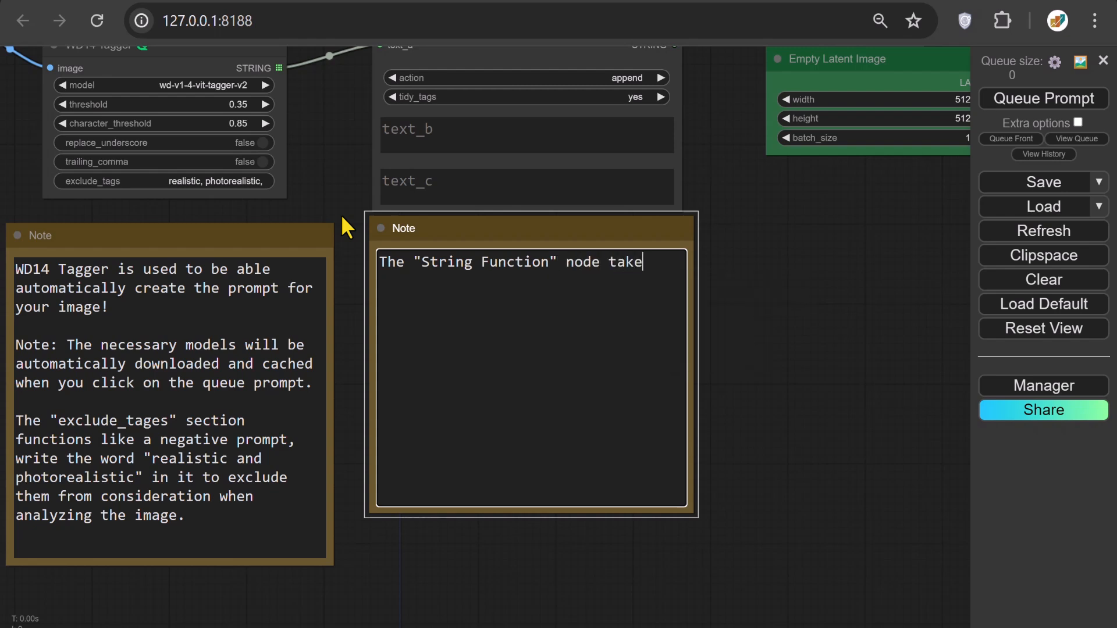
text(s the prompt)
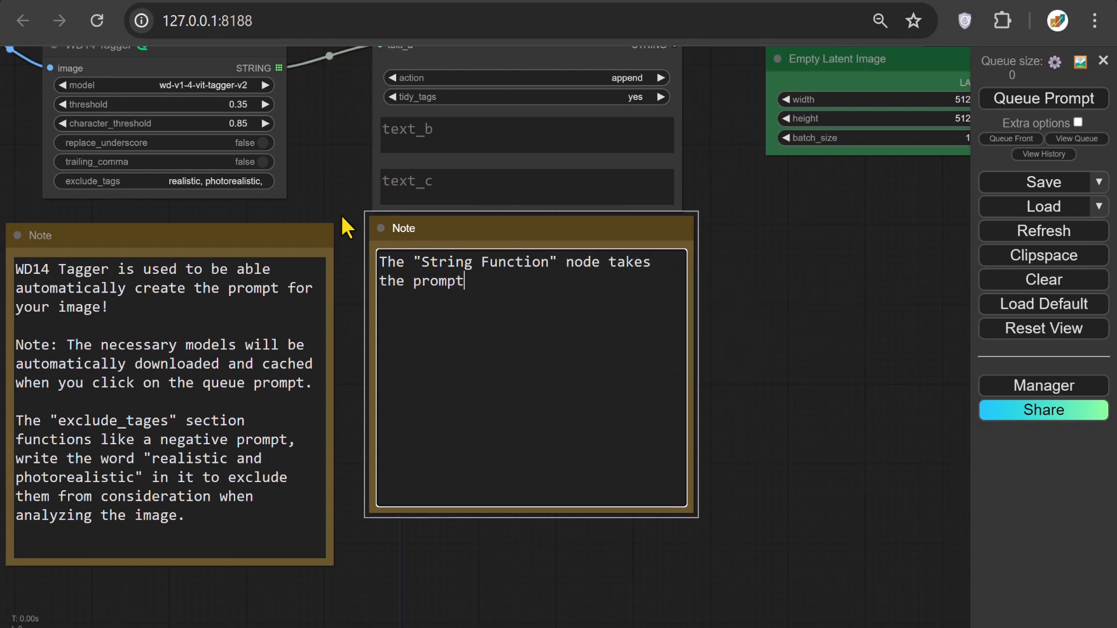
text( generated by the)
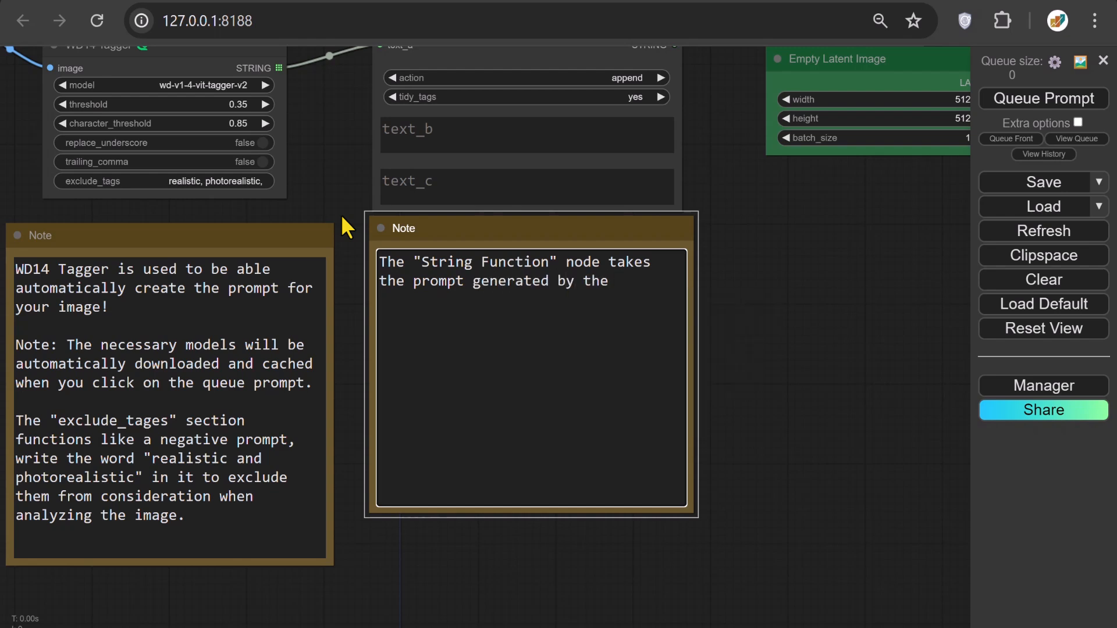
text( WD14 Tagger and a)
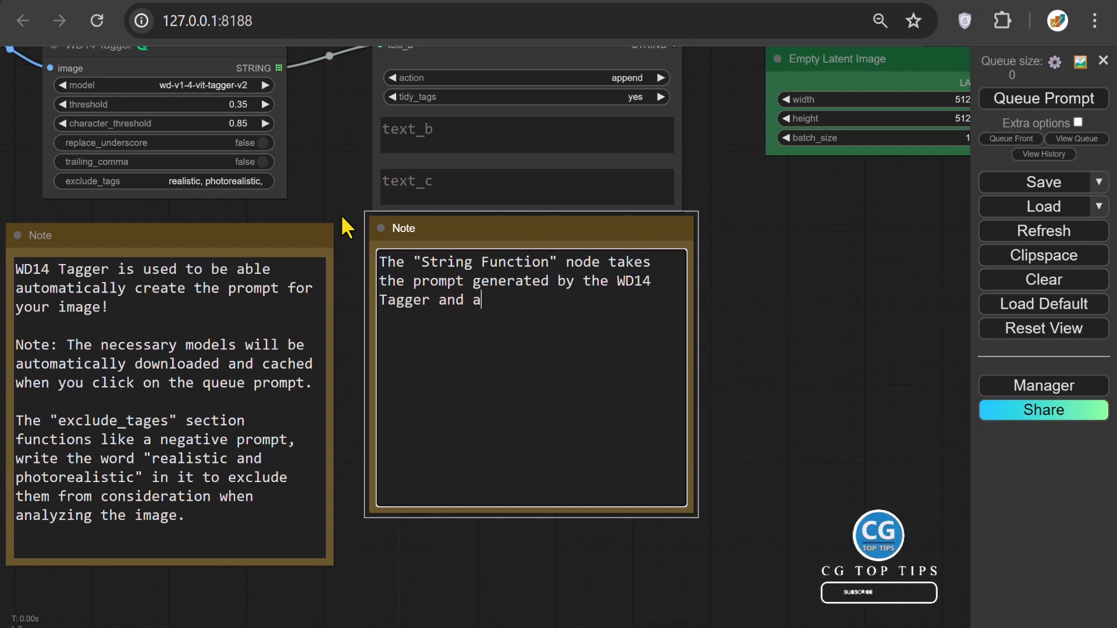
text(dds it )
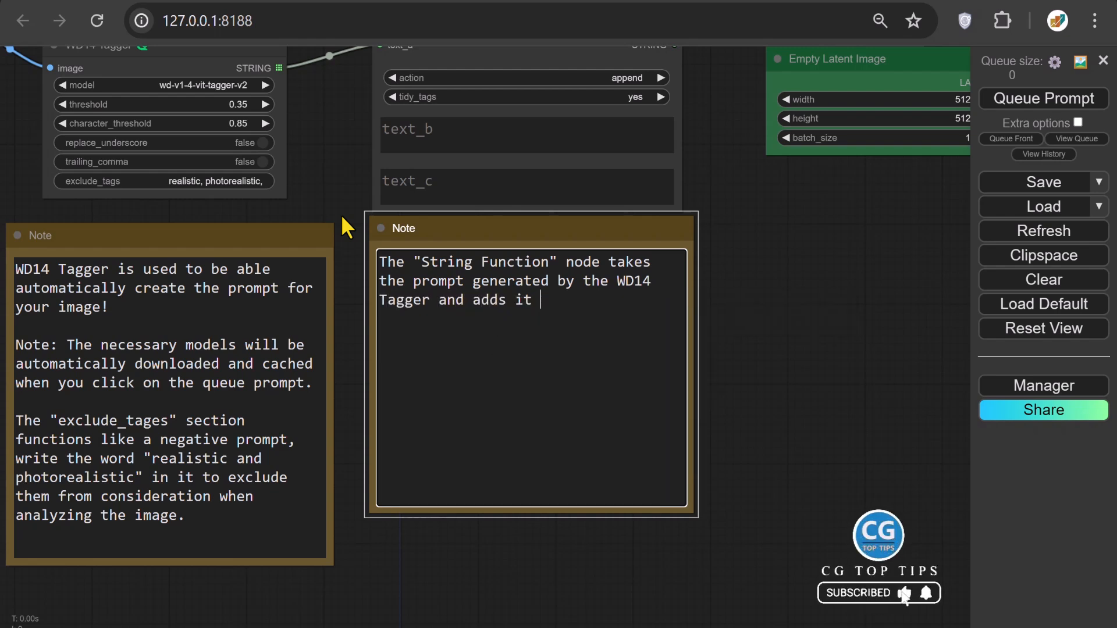
text(to your desi)
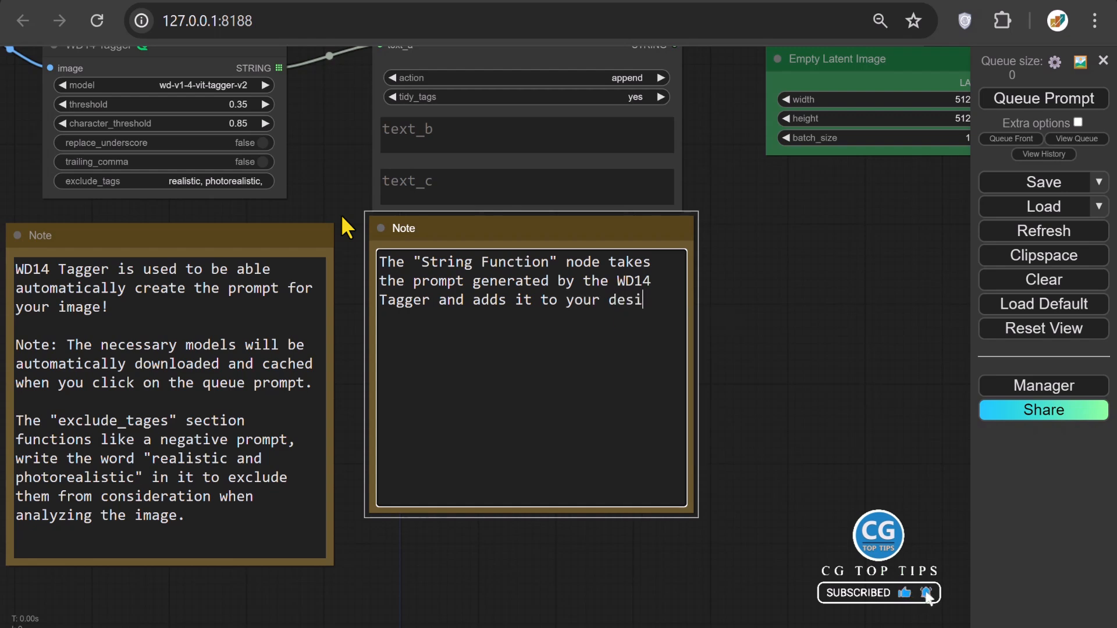
text(red prompt.)
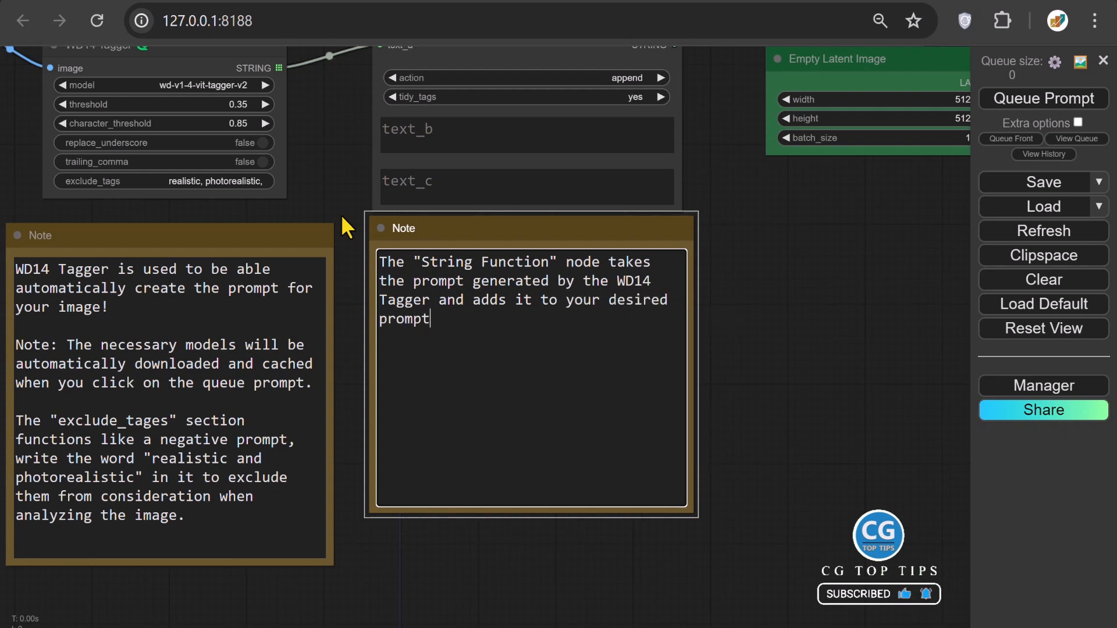
Add the Note paragraph 'In the "text_b" section, write the name of the LoRA model, and in the "text_c" section, you can write your enhancer prompt.'
key(Return)
key(Return)
text(In the)
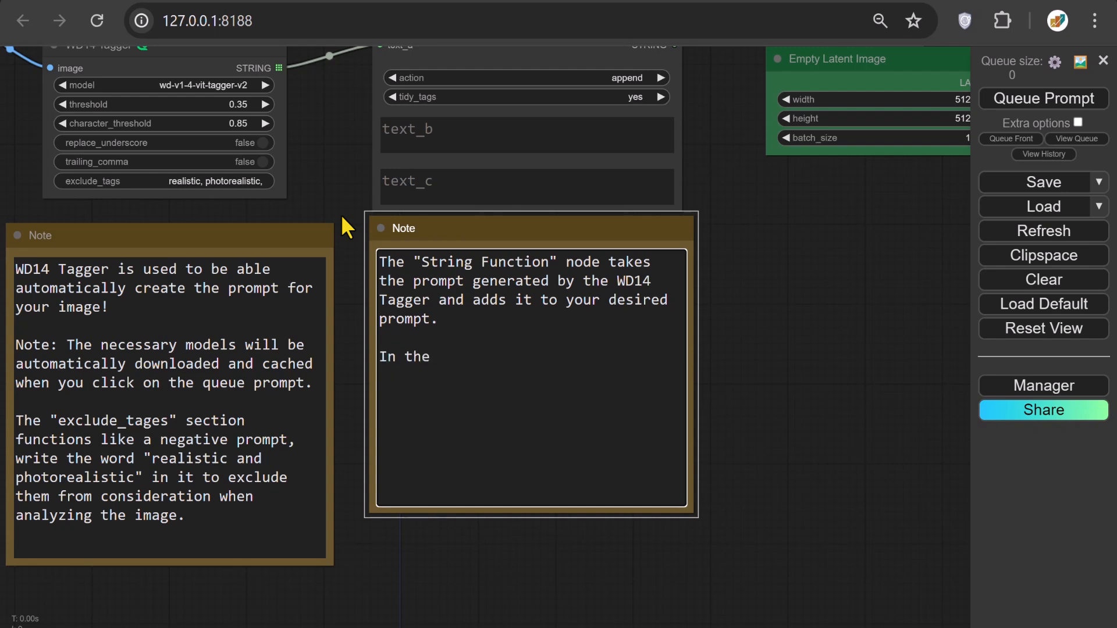
text( "text_b" section, write)
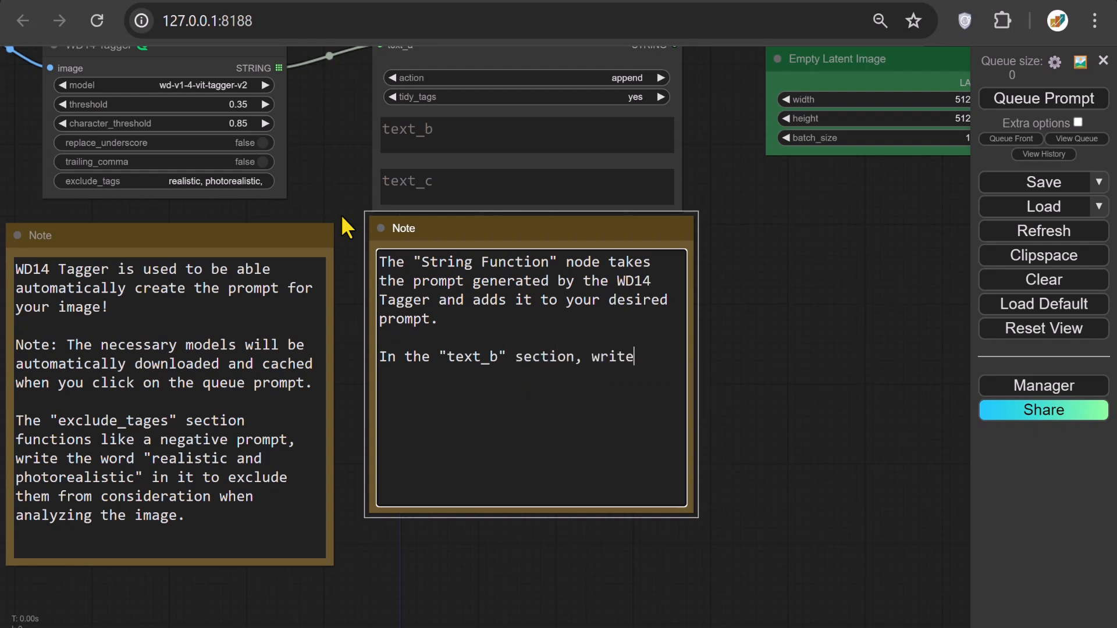
text( the name of the Lo)
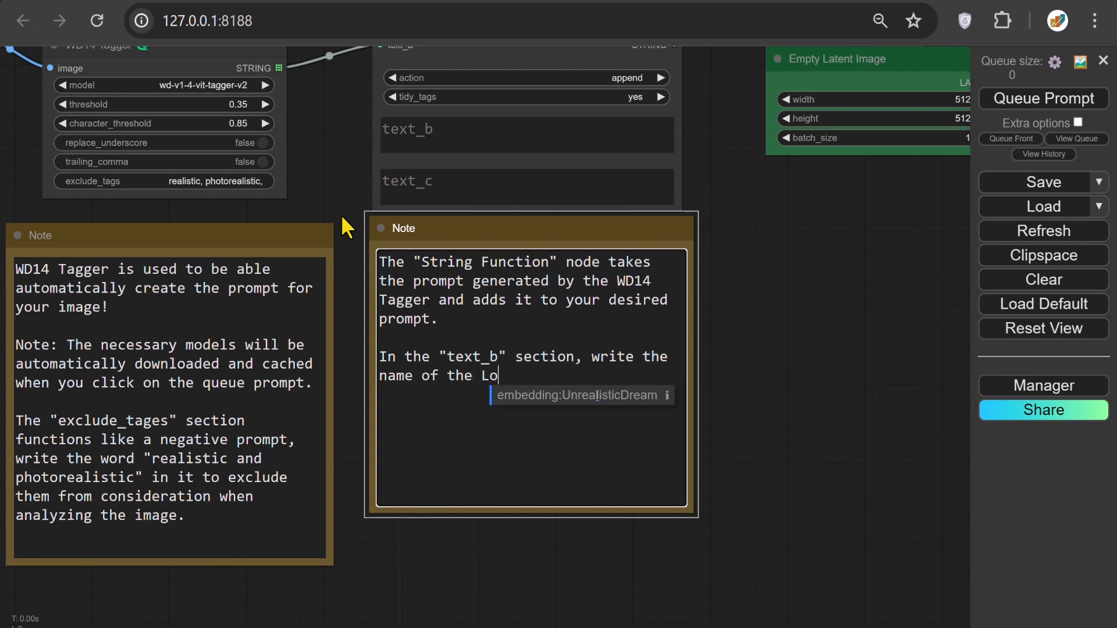
text(RA model, and in th)
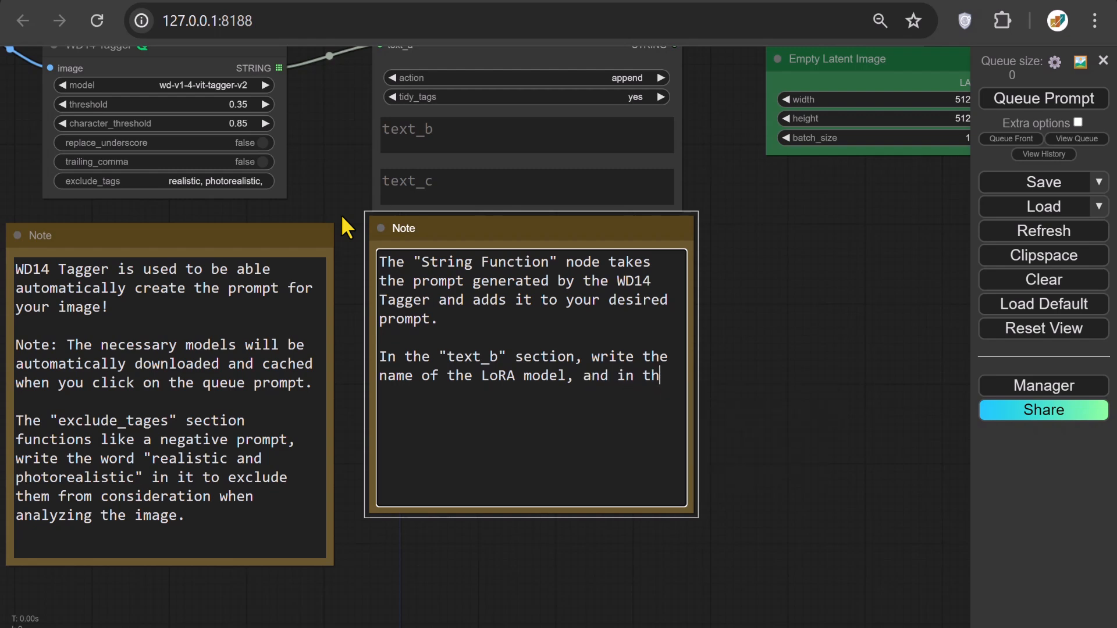
text(e "text_c" sectio)
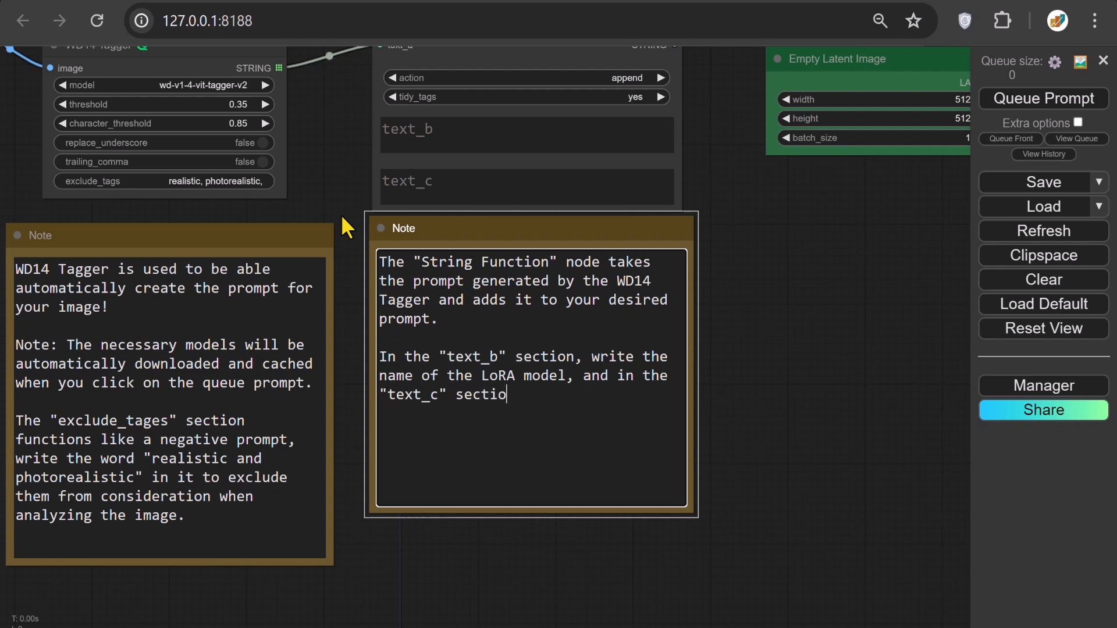
text(n, you can write)
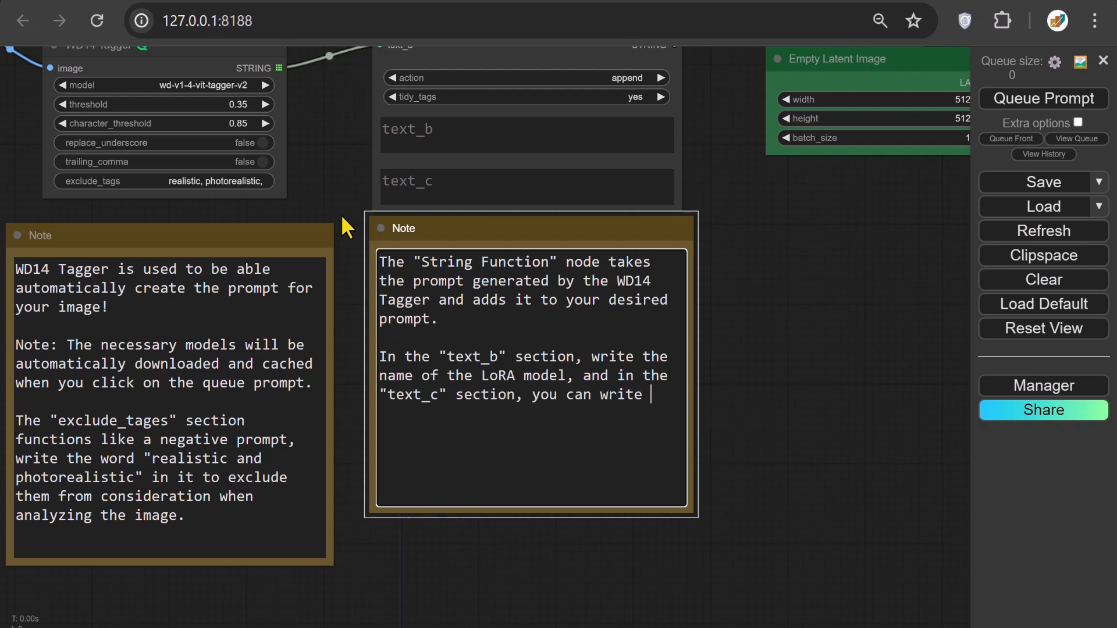
text( your enhancer prompt)
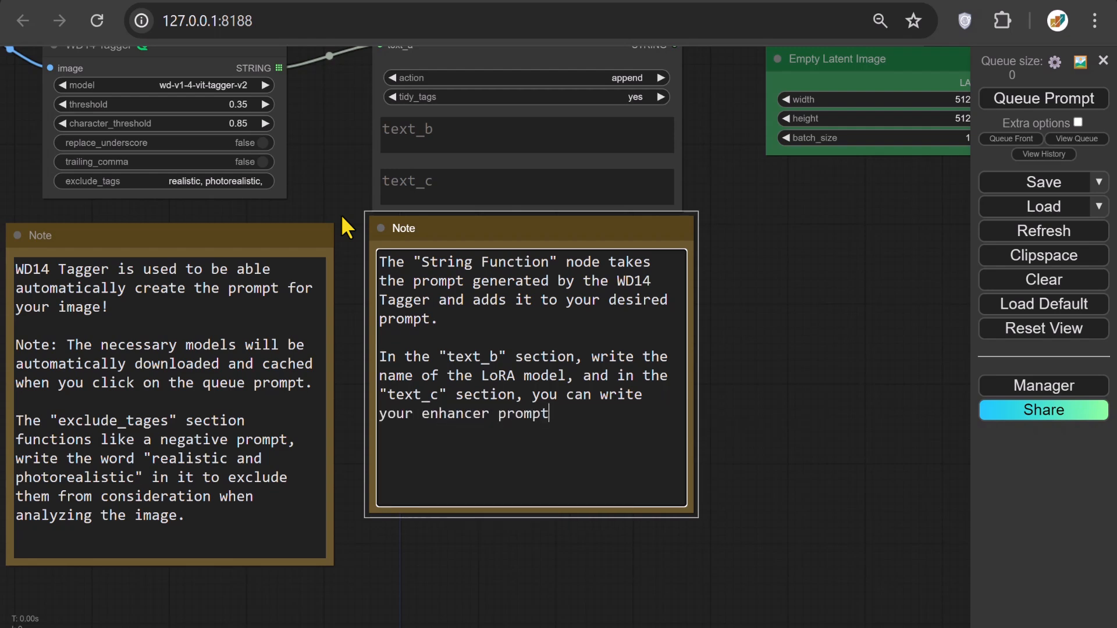
text(.)
Move the String Function's Note further down and enlarge the String Function node into the freed space
drag(476, 229, 467, 312)
drag(673, 206, 685, 282)
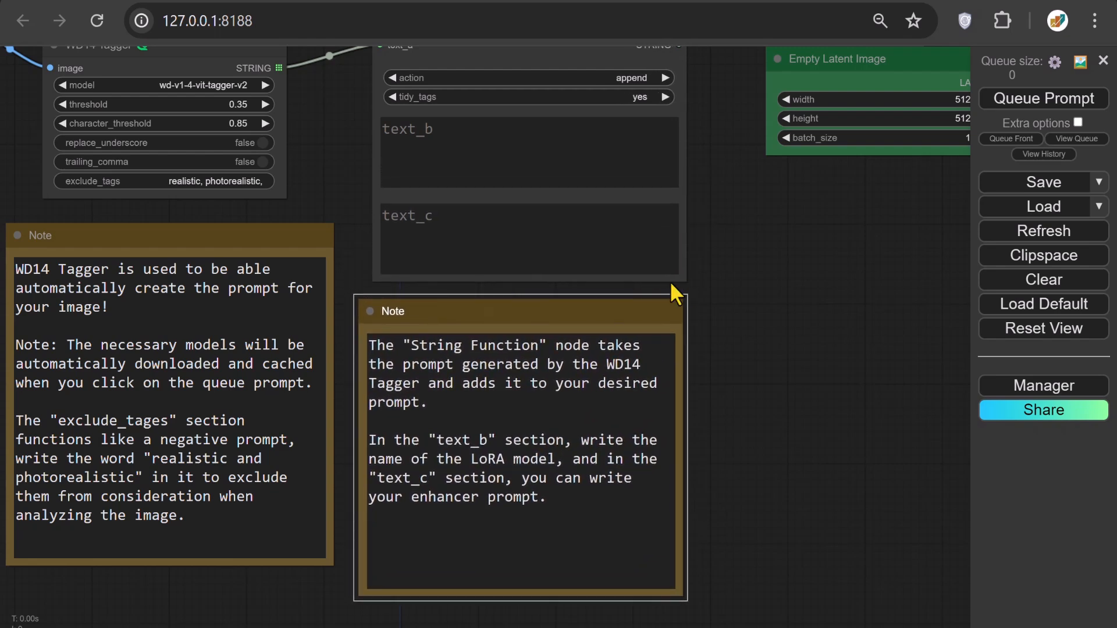
Set the String Function's text_b to "claymation," and its text_c to "high quality, detailed, cartoonish, masterpiece"
click(446, 141)
text(claymation,)
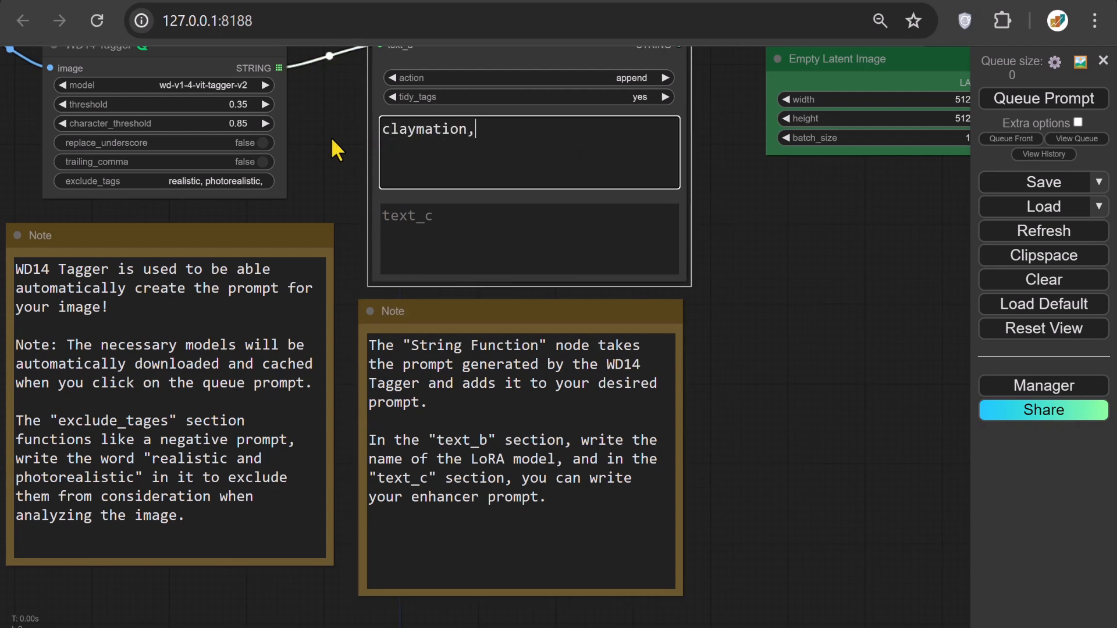
key(Tab)
text(hi)
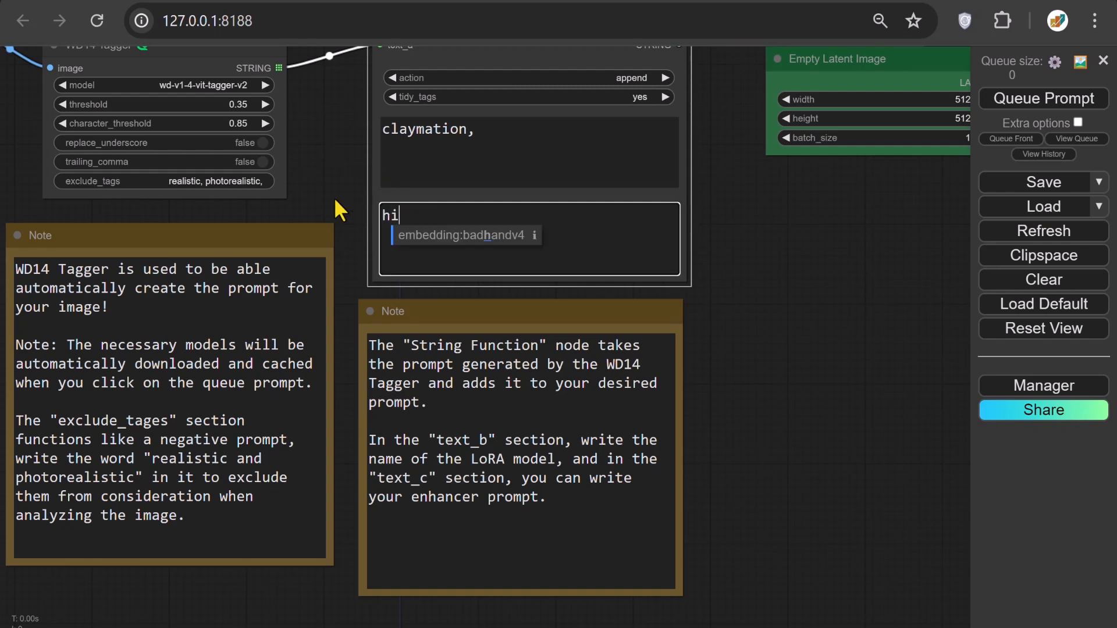
text(gh quality,)
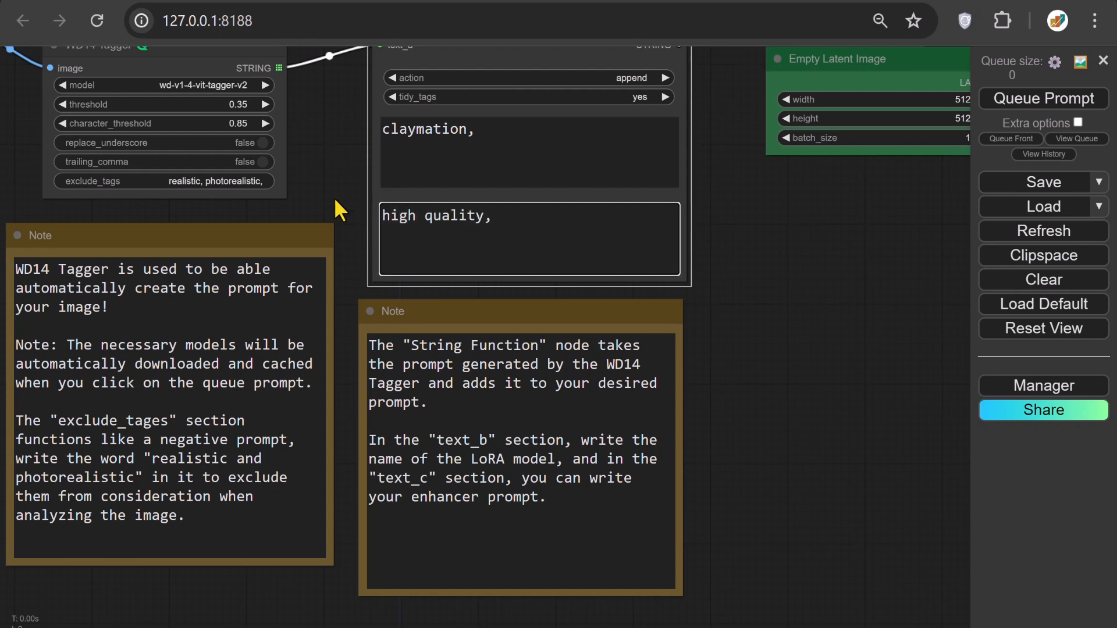
text( detailed, cartoonish)
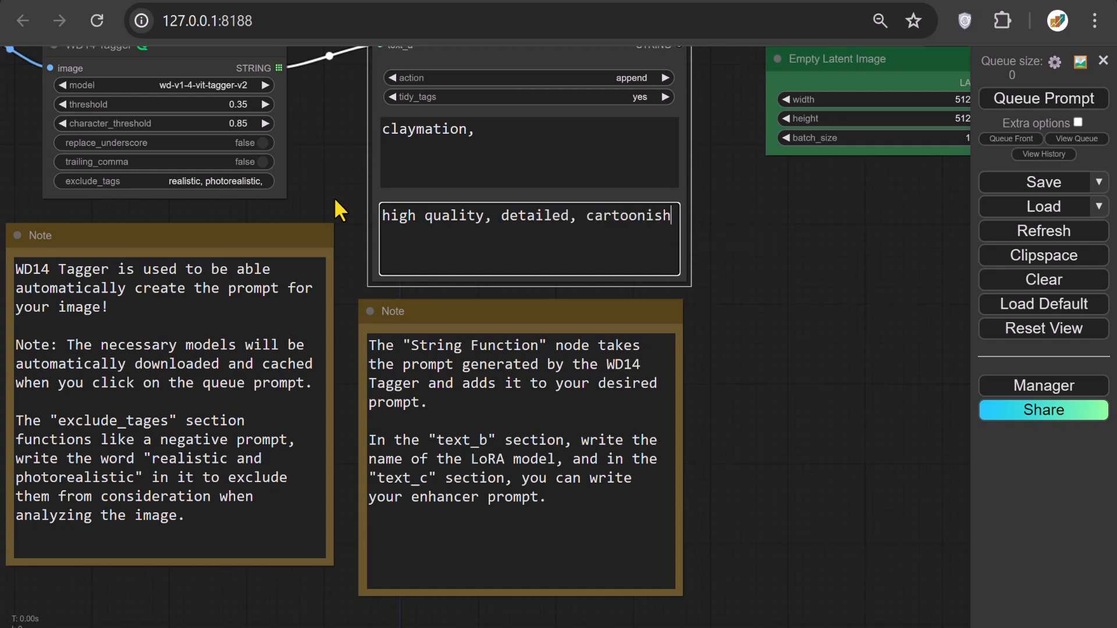
text(, ma)
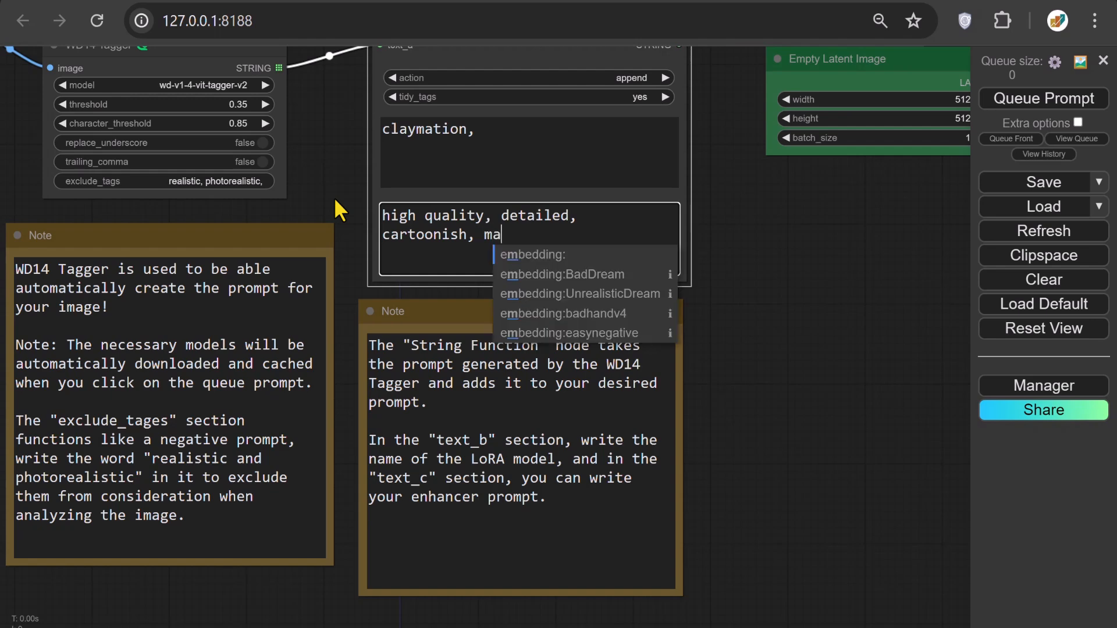
text(sterpiece)
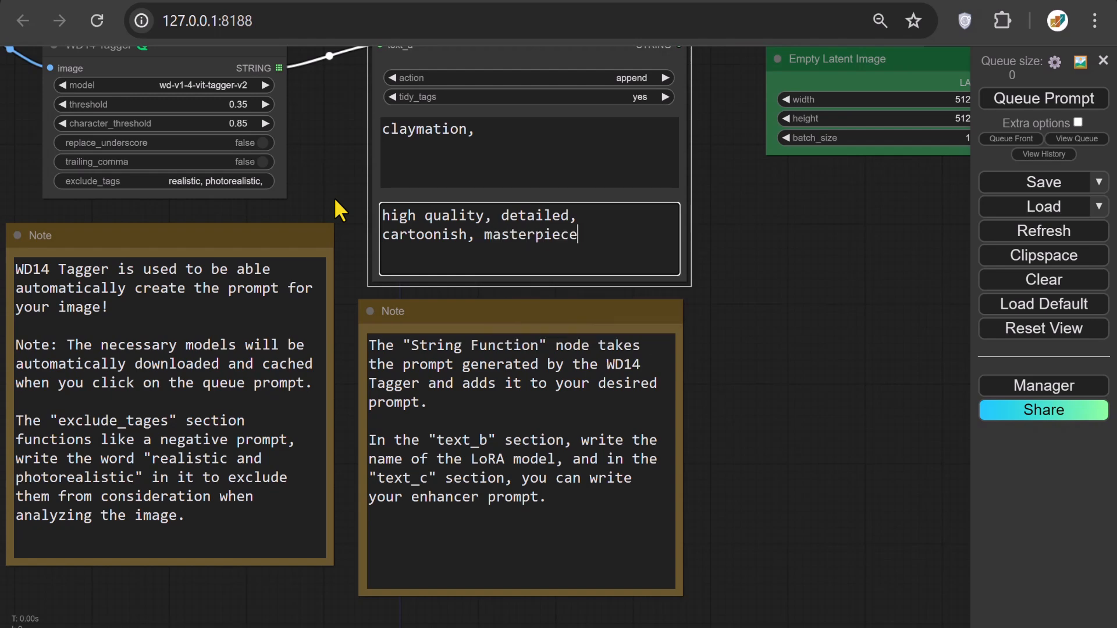
Delete the Empty Latent Image node and add an ImageScaleToTotalPixels node in its place
drag(843, 260, 352, 576)
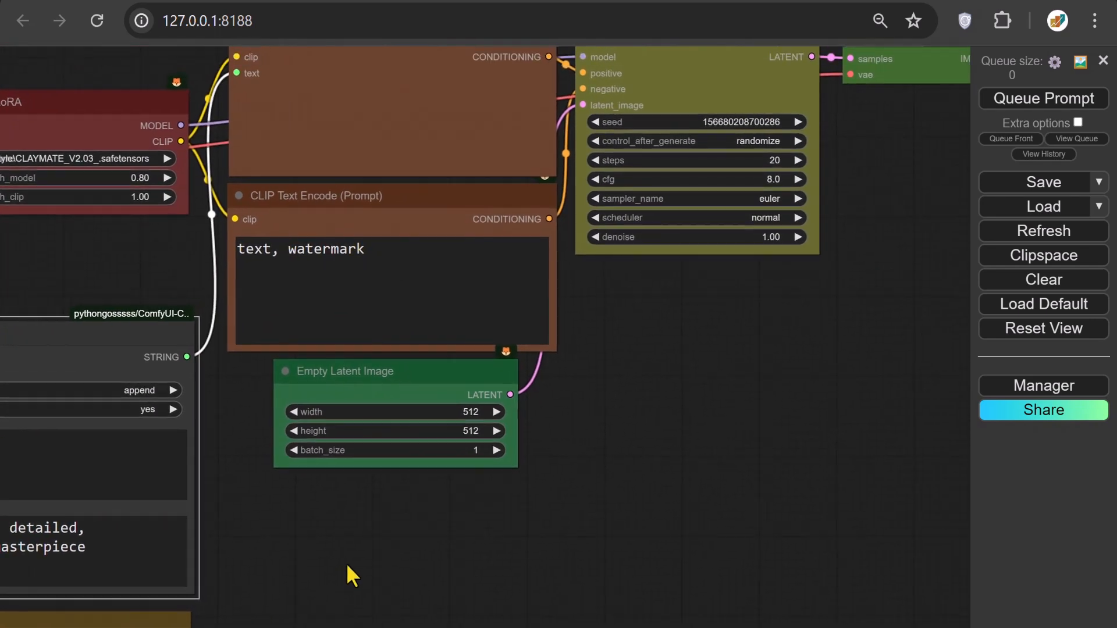
click(398, 371)
key(Delete)
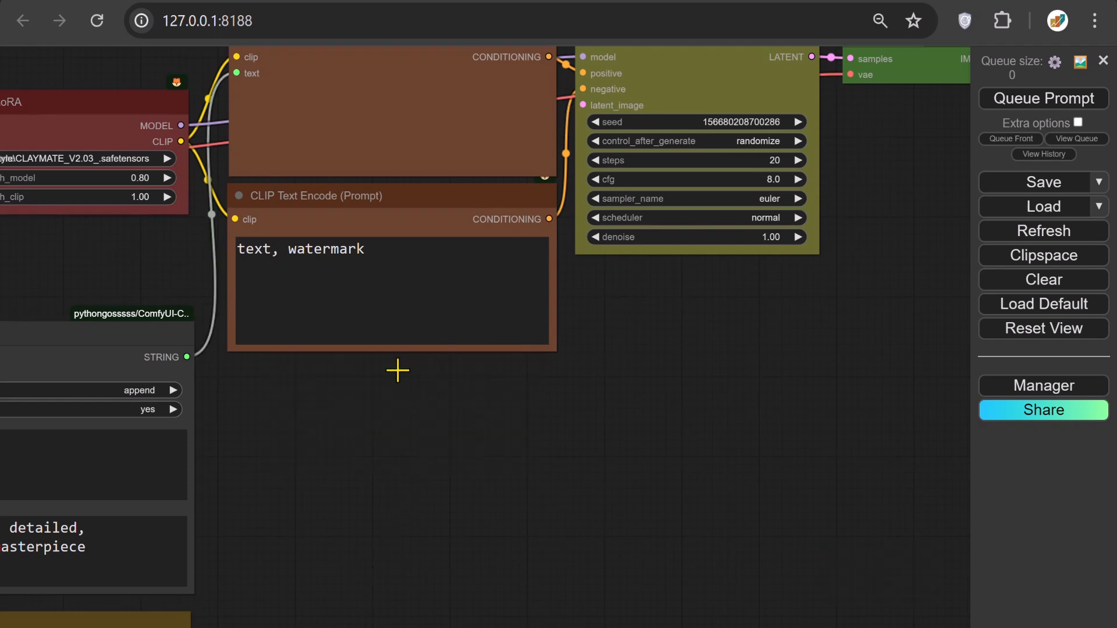
double_click(259, 420)
text(ima)
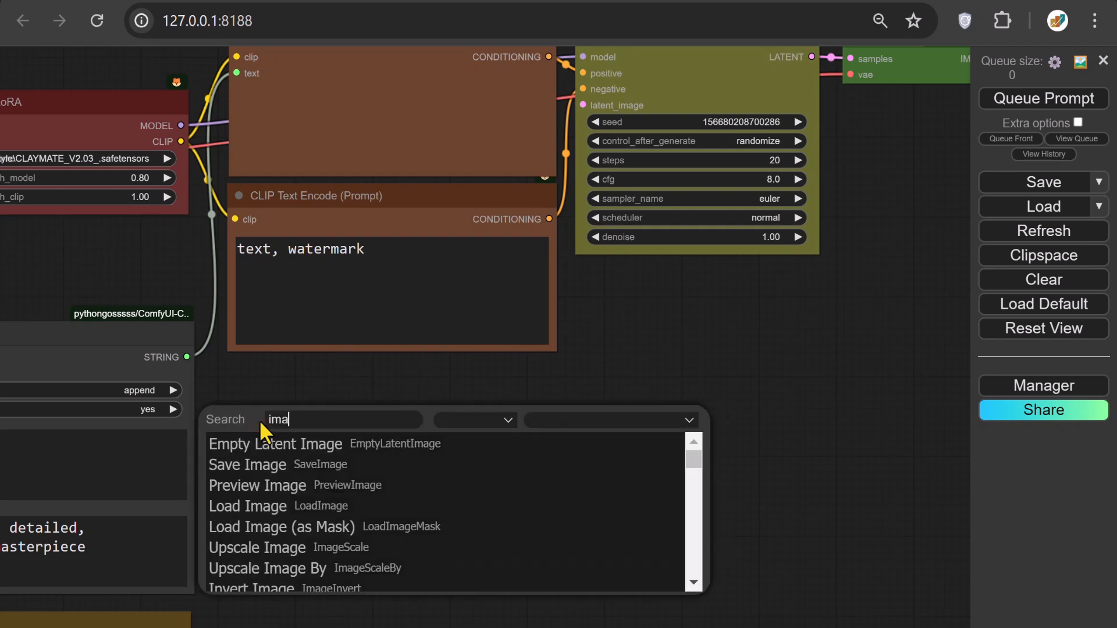
text(gescale)
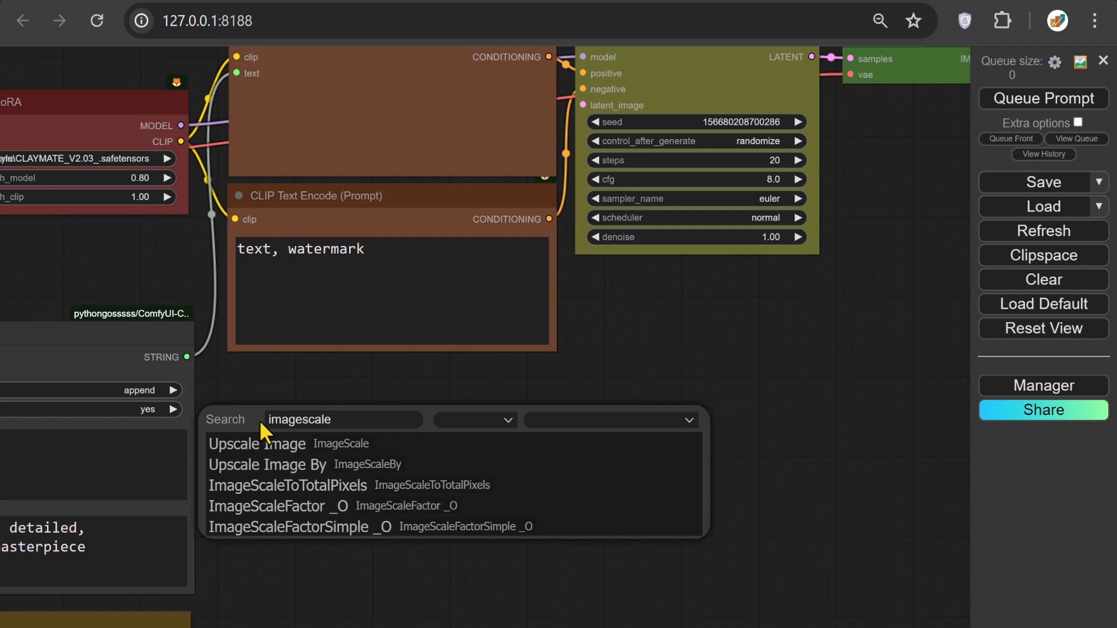
click(313, 495)
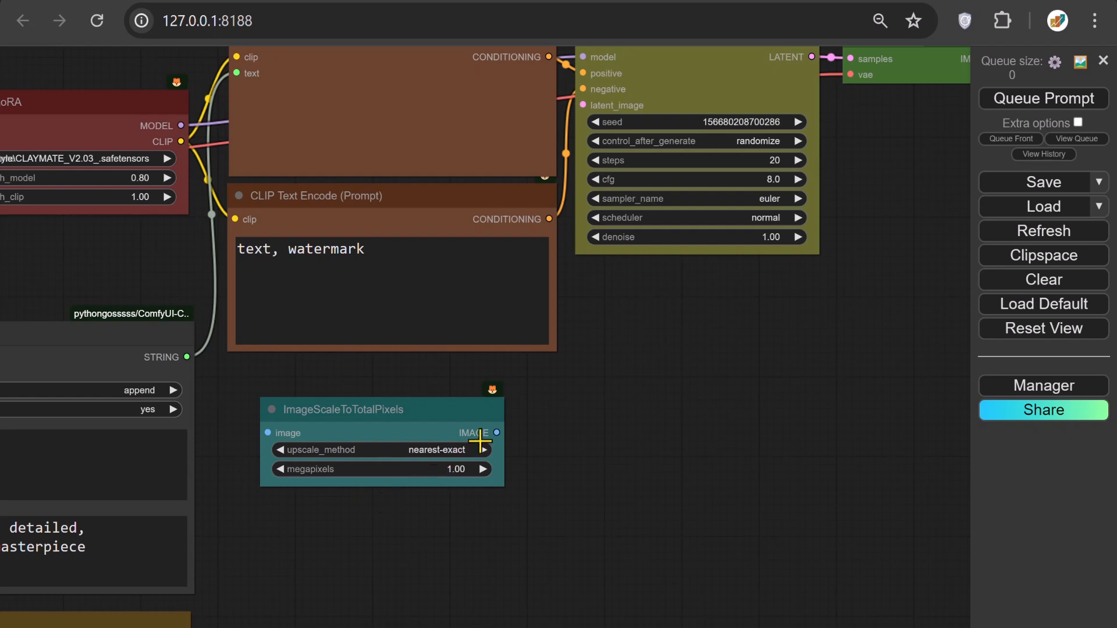
Add a VAE Encode node fed by the ImageScaleToTotalPixels image output and link its LATENT output to the KSampler's latent_image
drag(496, 433, 557, 431)
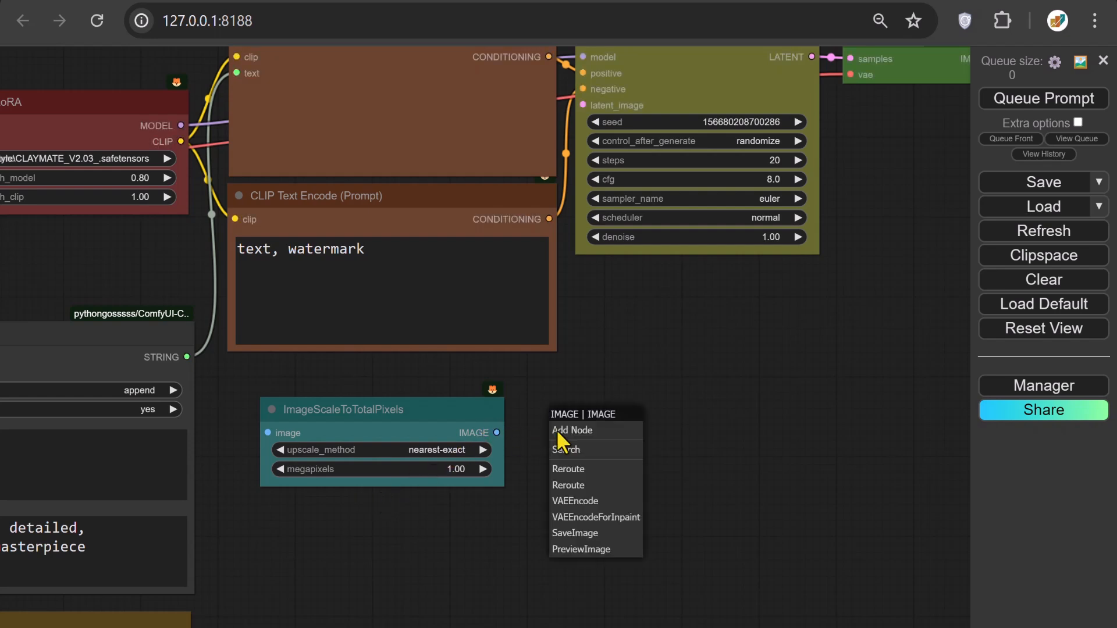
click(582, 502)
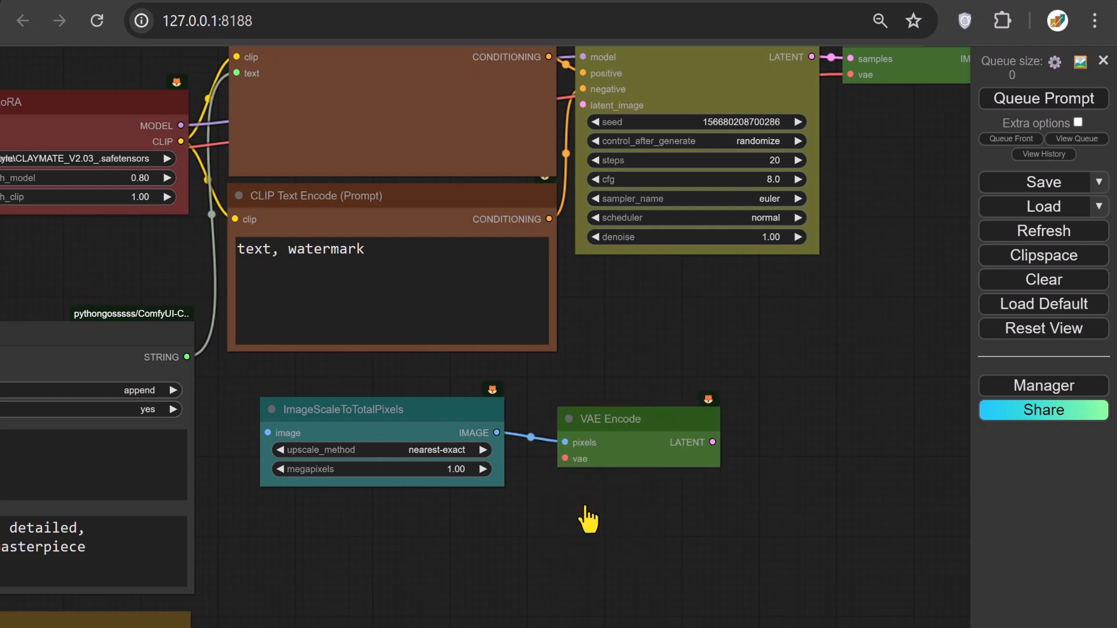
drag(712, 442, 584, 106)
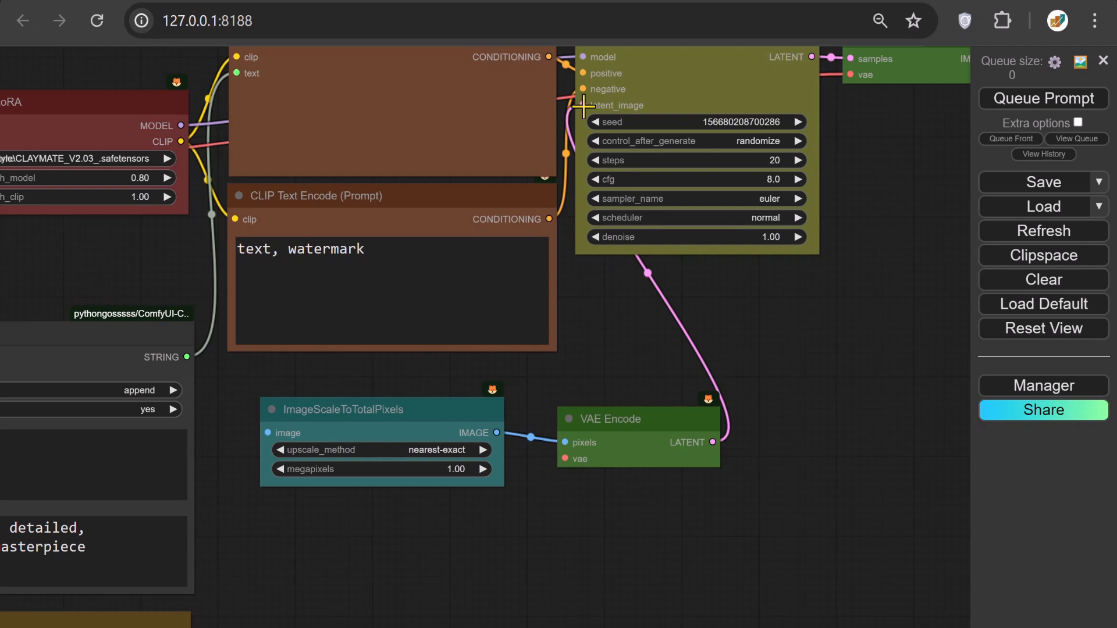
Set ImageScaleToTotalPixels' upscale_method to lanczos and link the loaded image's IMAGE output to its image input
click(414, 451)
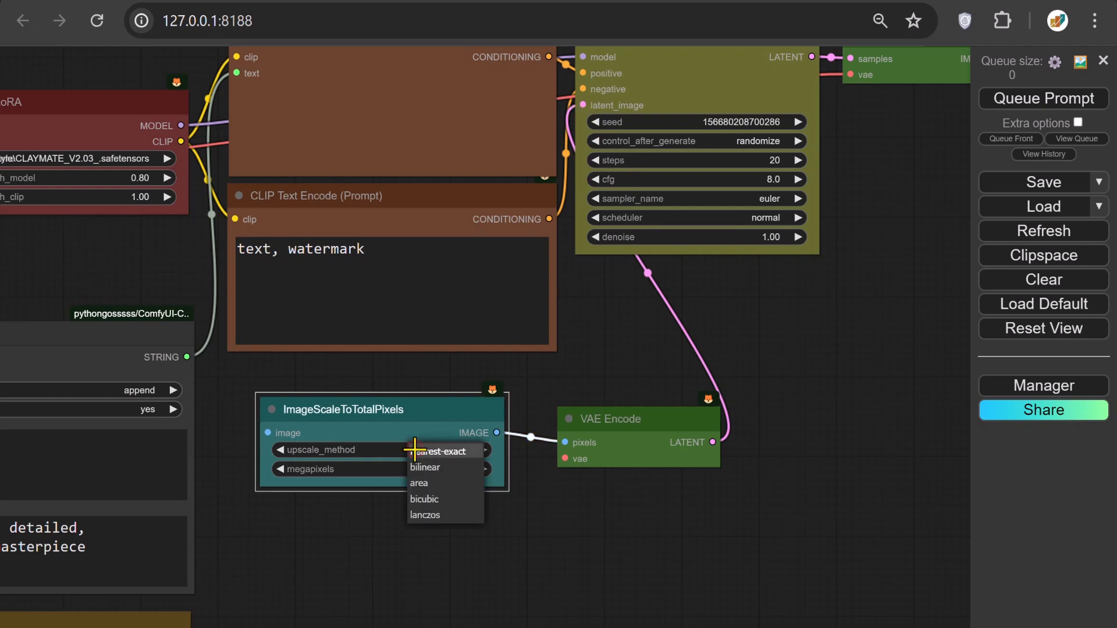
click(436, 516)
drag(310, 536, 863, 516)
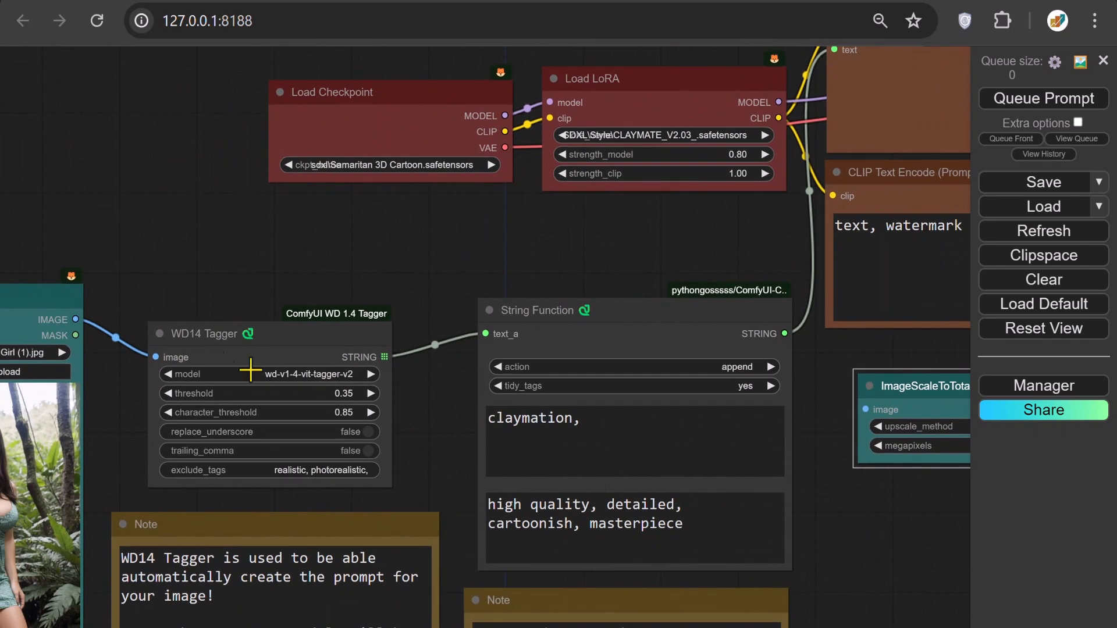
drag(76, 319, 866, 409)
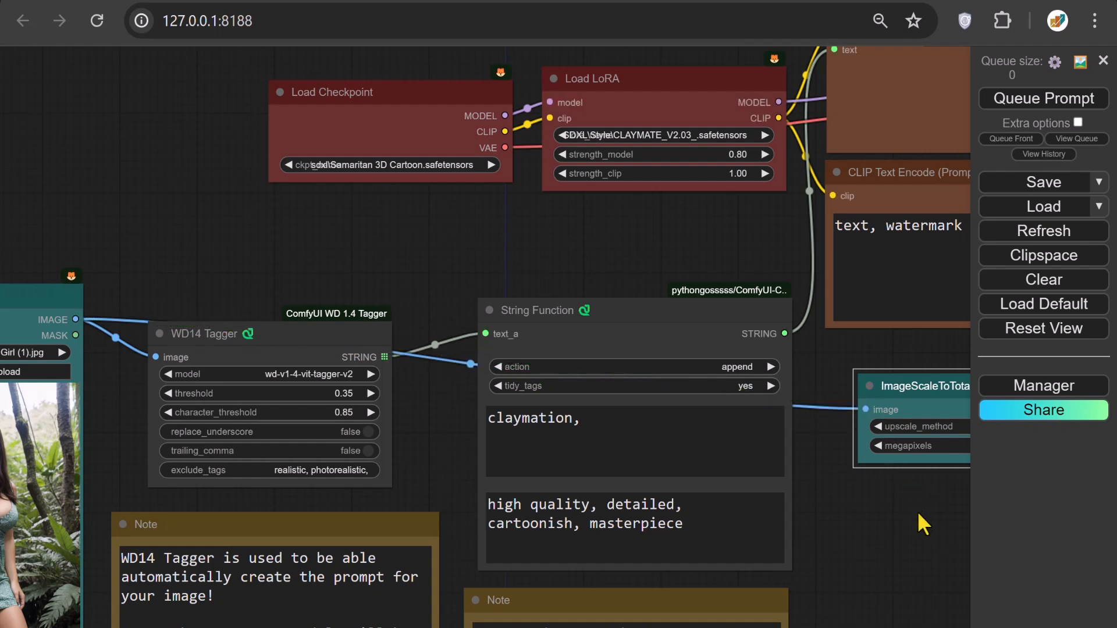
Add a Note node below ImageScaleToTotalPixels and enlarge it to fit several lines of text
drag(902, 546, 485, 345)
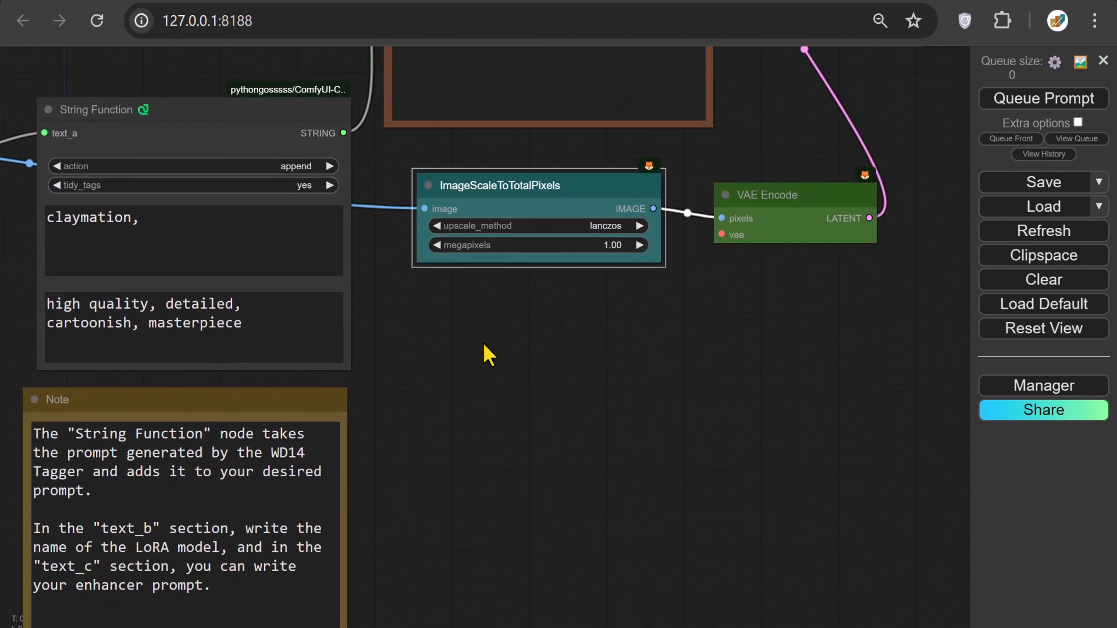
right_click(390, 316)
click(419, 318)
click(535, 321)
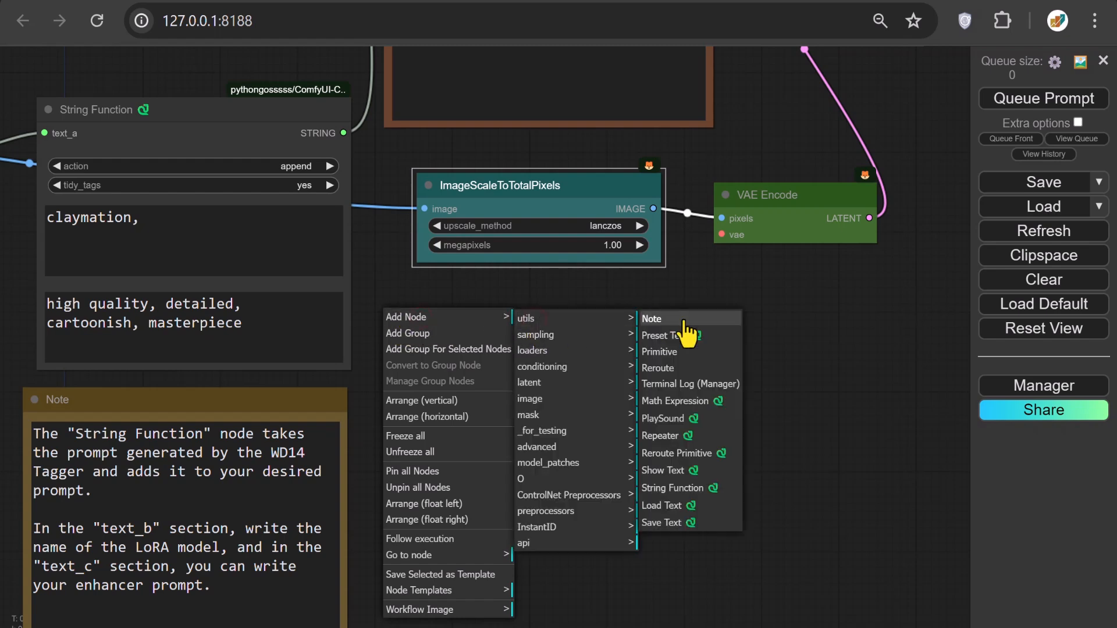
click(684, 320)
drag(544, 357, 727, 503)
Write 'The "Image Scale to Total Pixels" node make ensure that your image is resized consistently and appropriately' in the new Note
text(The "Image)
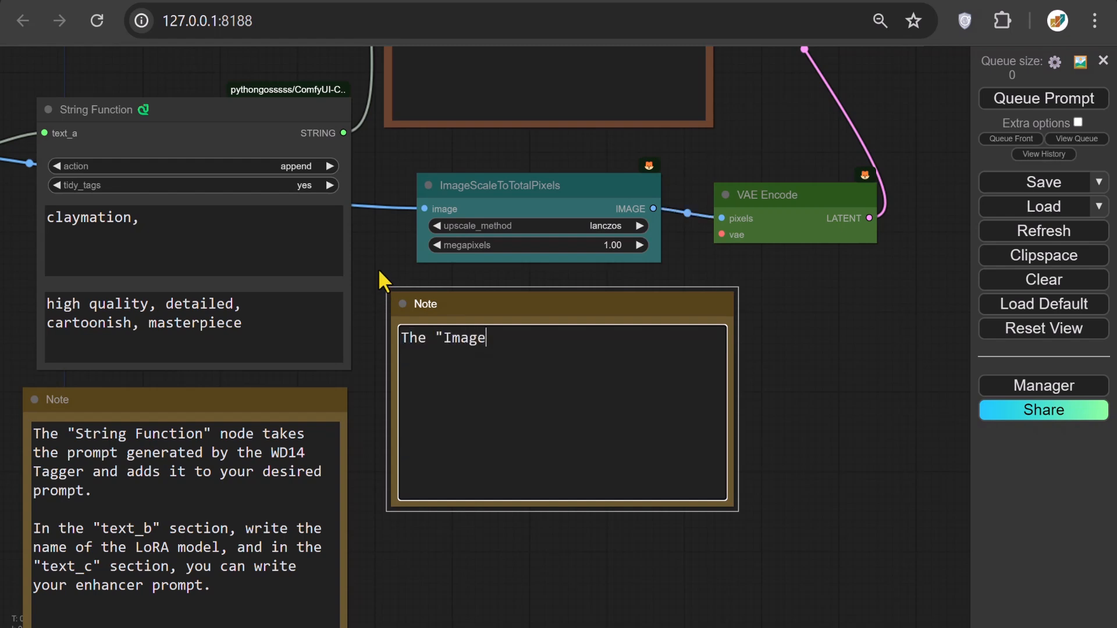
text( Scale to Total Pix)
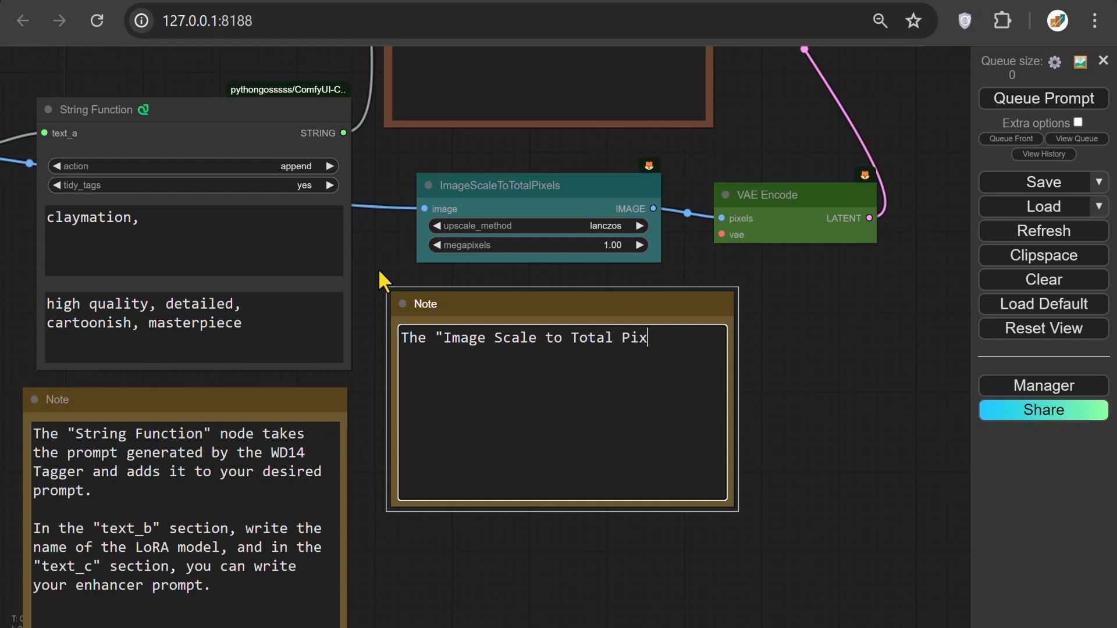
text(els" node make )
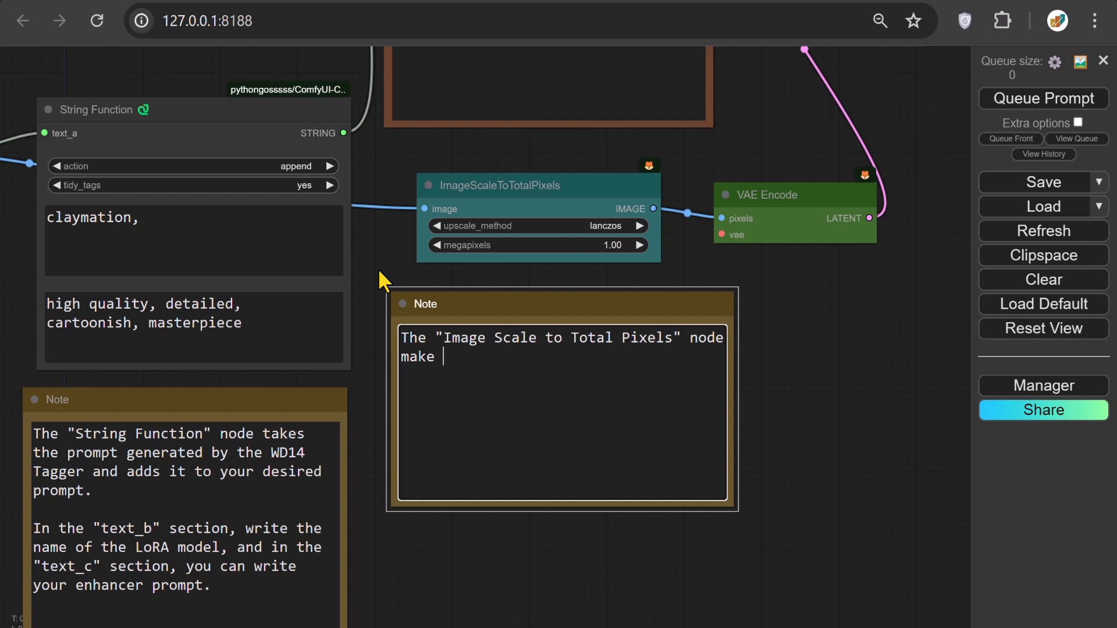
text(ensure that yo)
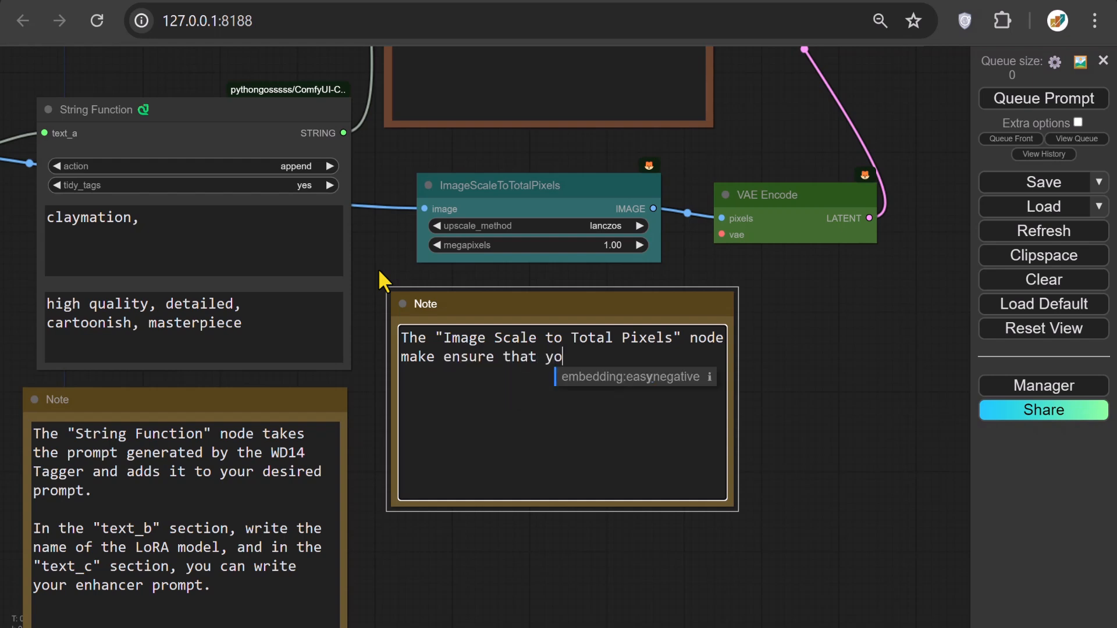
text(ur image is resized consis)
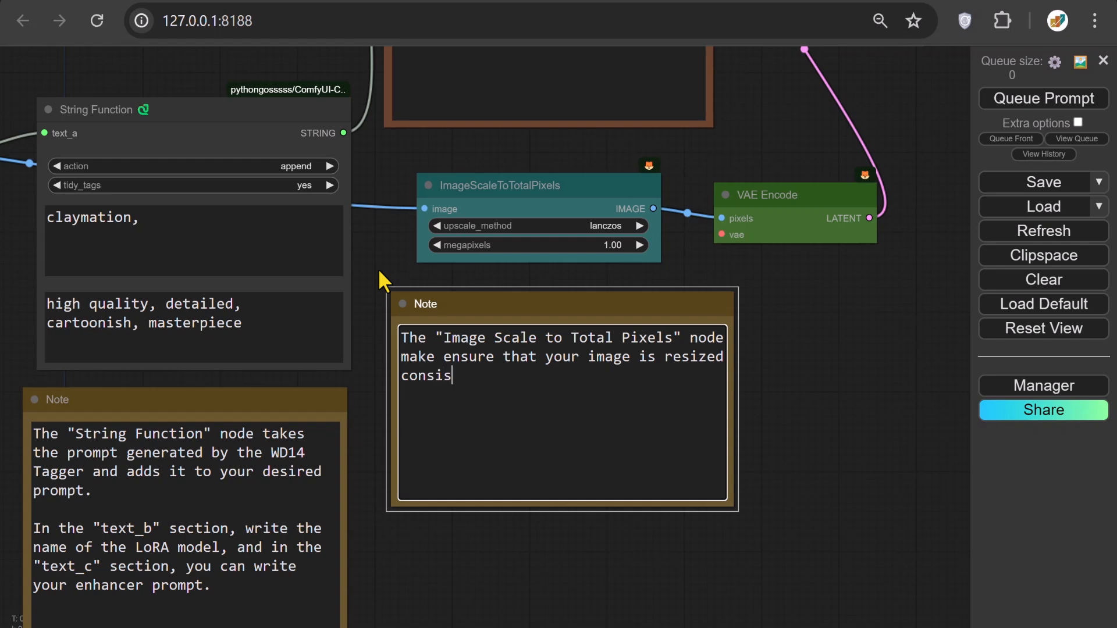
text(tently and appropriately)
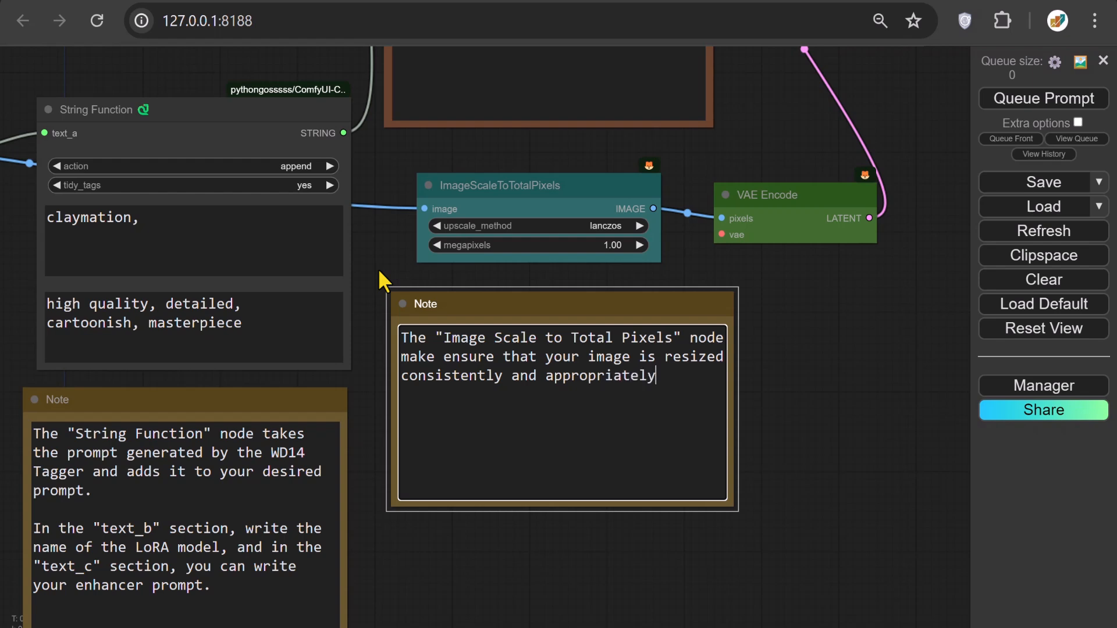
Finish the Note's sentence with 'according to SDXL model needs, enhancing the overall workflow efficiency and output quality.'
text( according to )
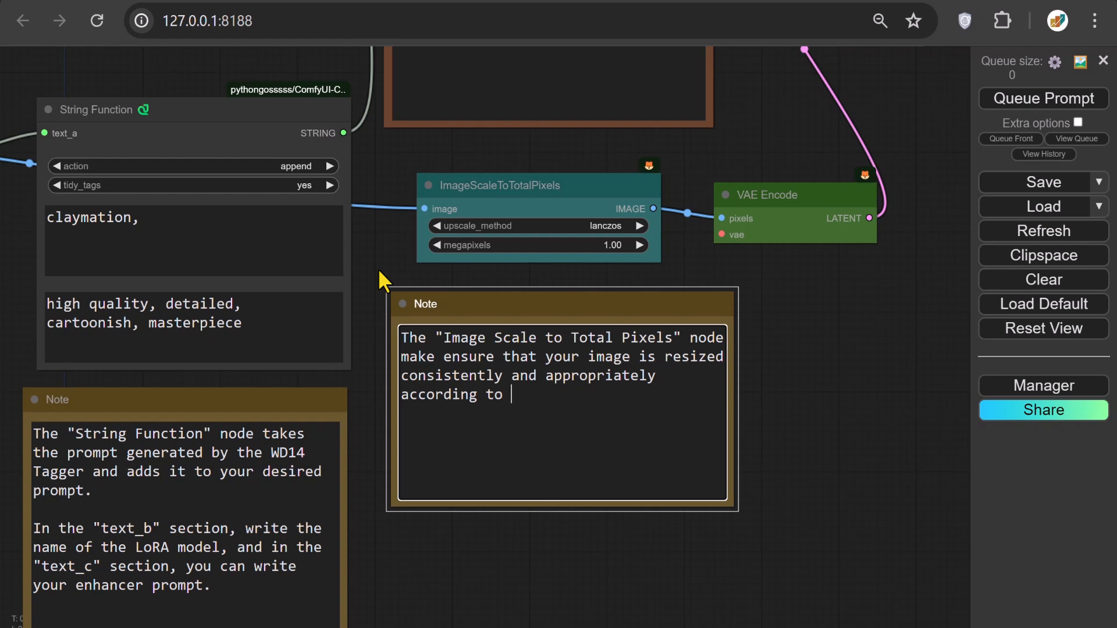
text(SDXL model needs)
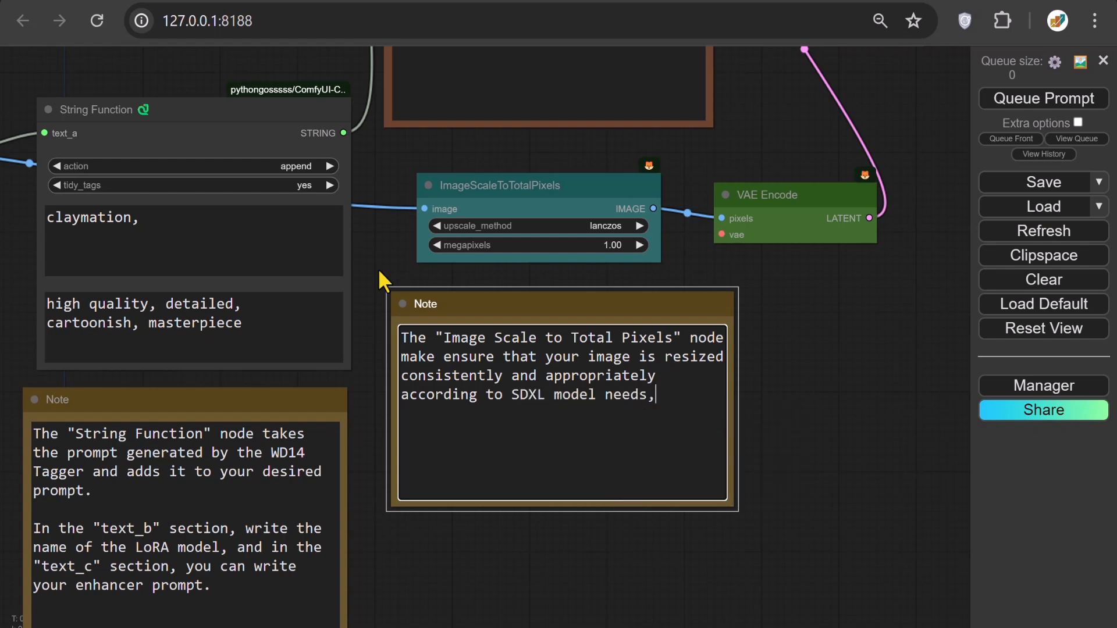
text(, enhancing the overall wor)
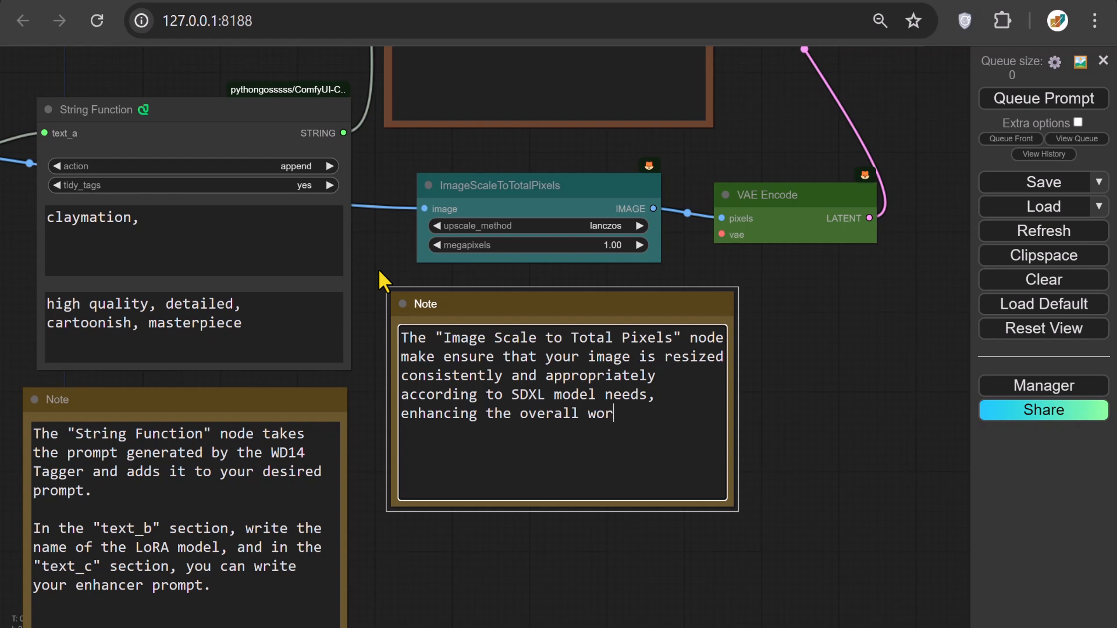
text(kflow efficien)
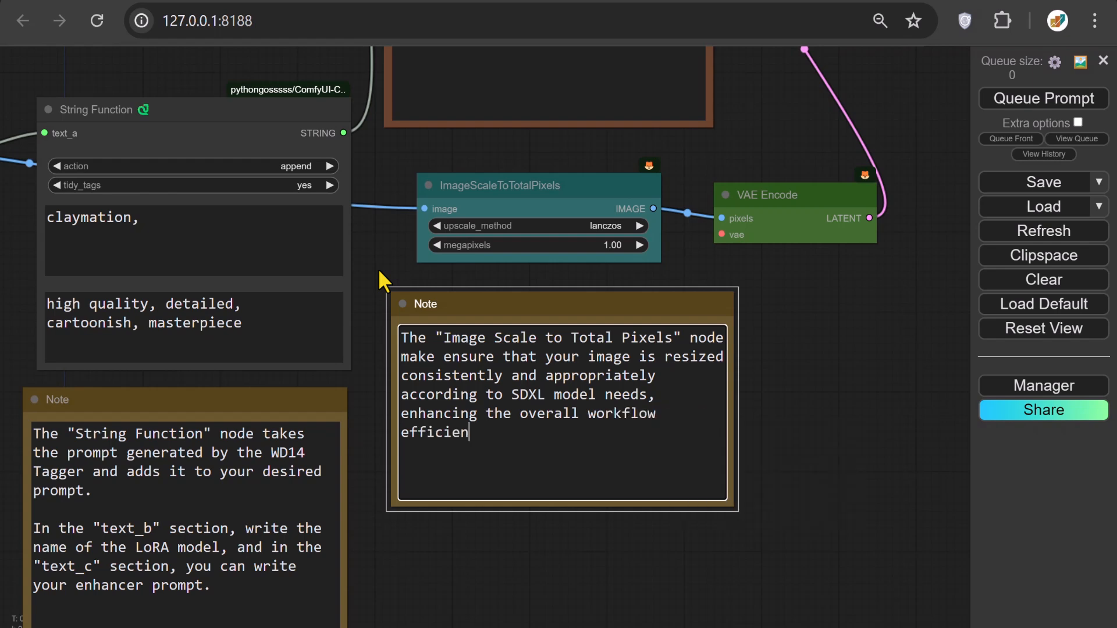
text(cy and output quality.)
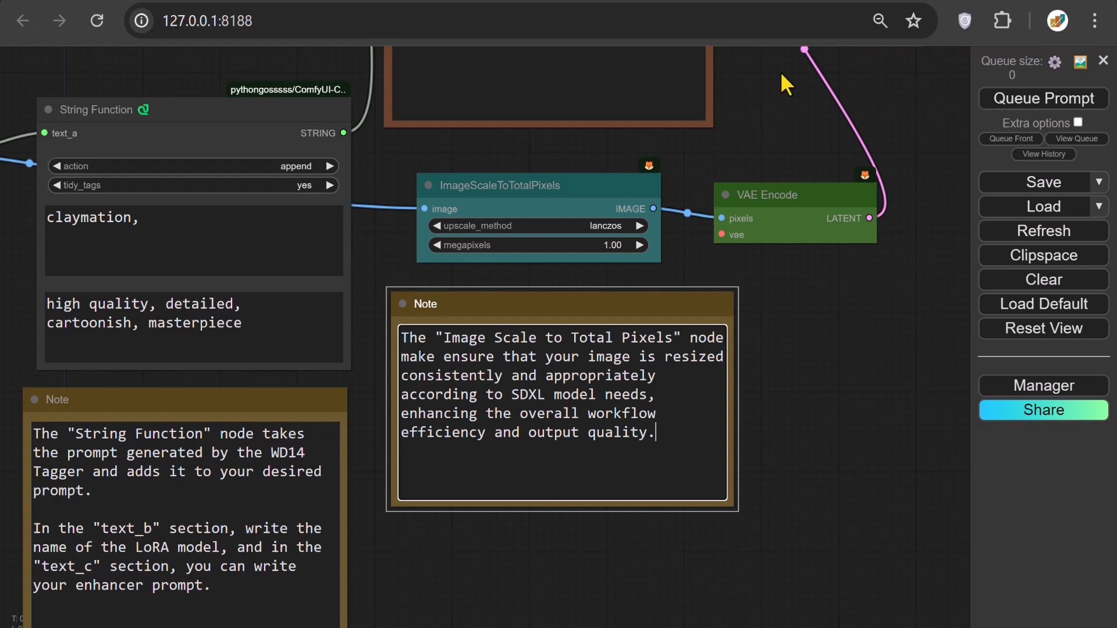
Replace the negative prompt "text, watermark" with "realistic, bad anatomy, deformed body part, low quality, worst quality, blur"
drag(780, 71, 658, 427)
drag(432, 393, 224, 377)
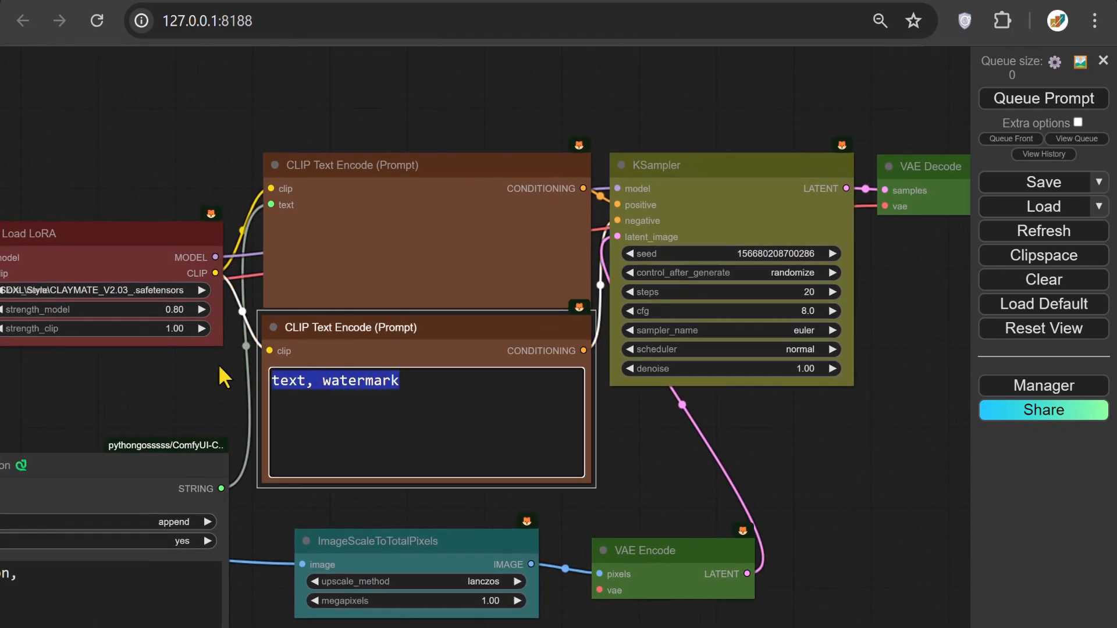
text(realistic, bad anatomy, deformed bod)
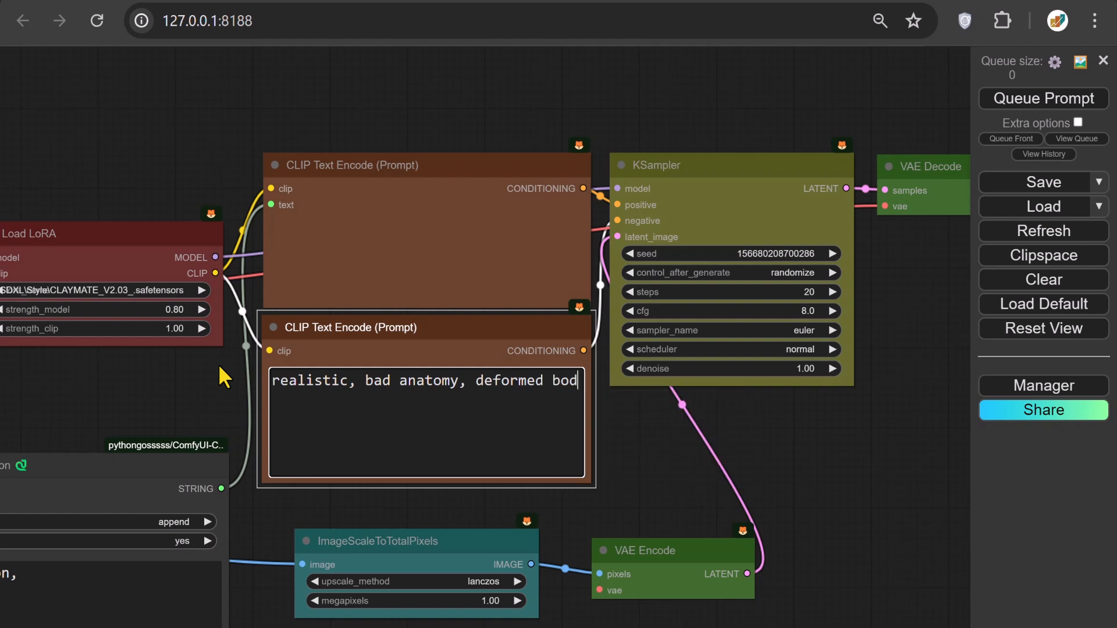
text(y part, low quality,)
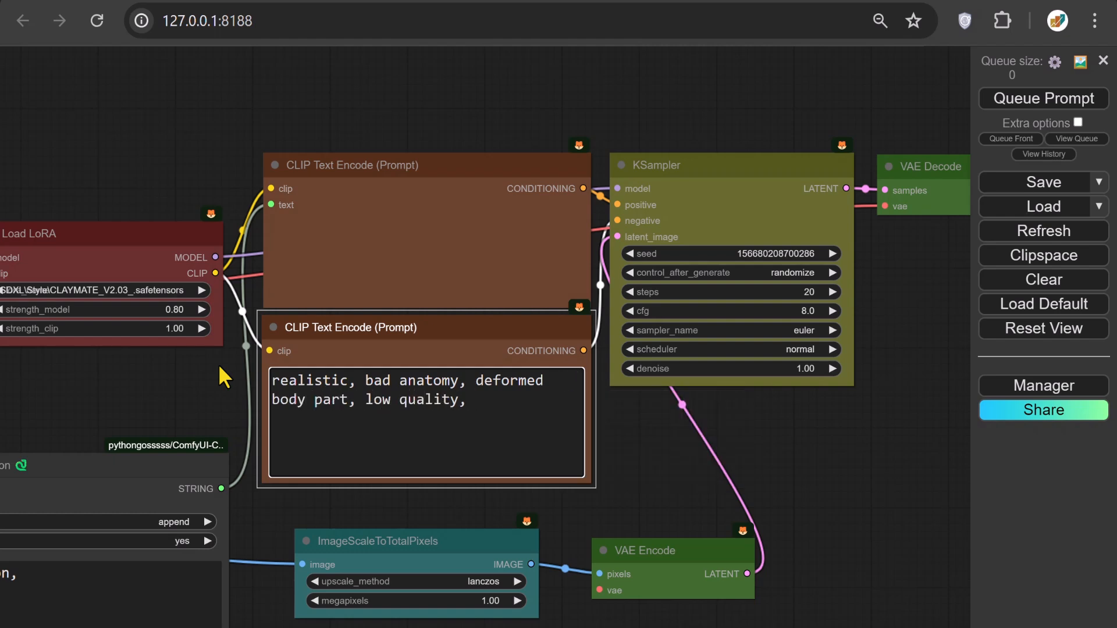
text( worst quality)
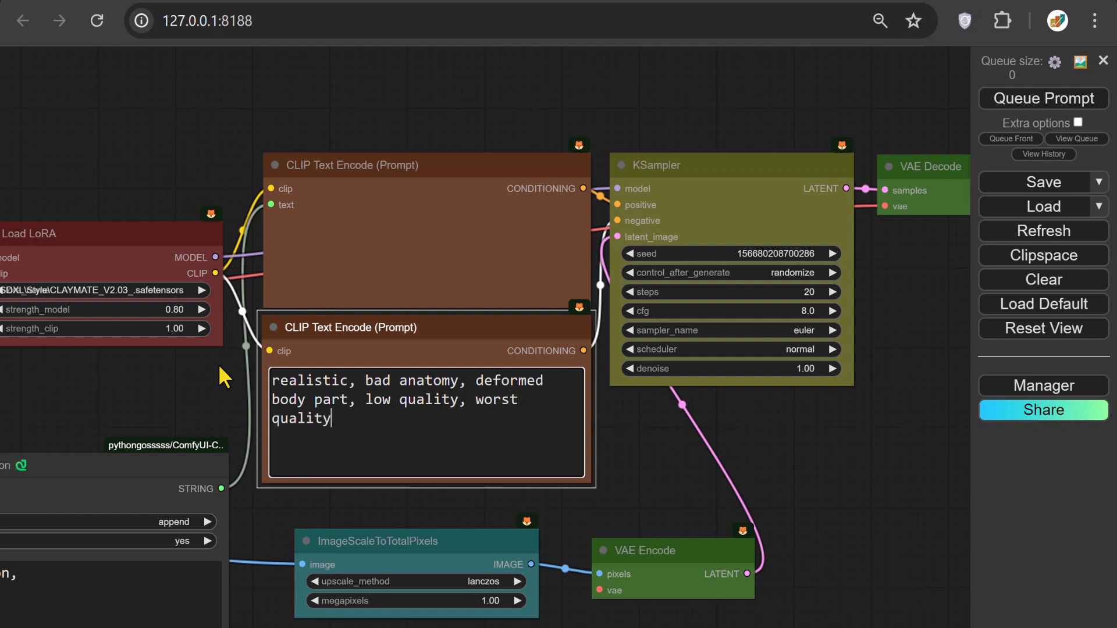
text(, blur)
Set the KSampler's sampler_name to dpmpp_2m, scheduler to karras and denoise to 0.60
click(783, 331)
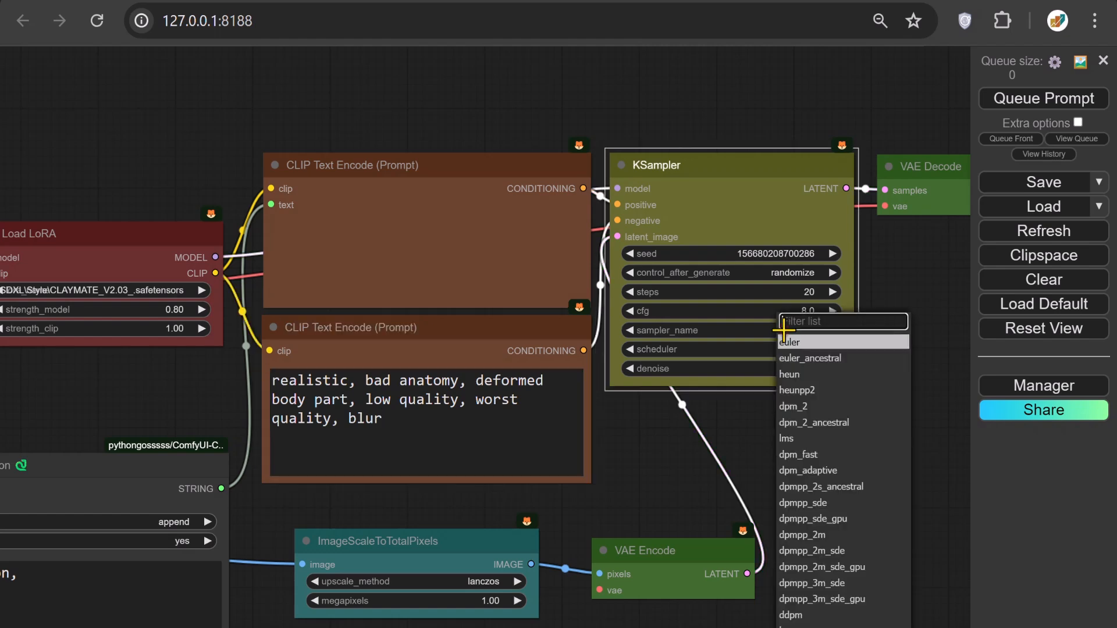
click(820, 535)
click(803, 349)
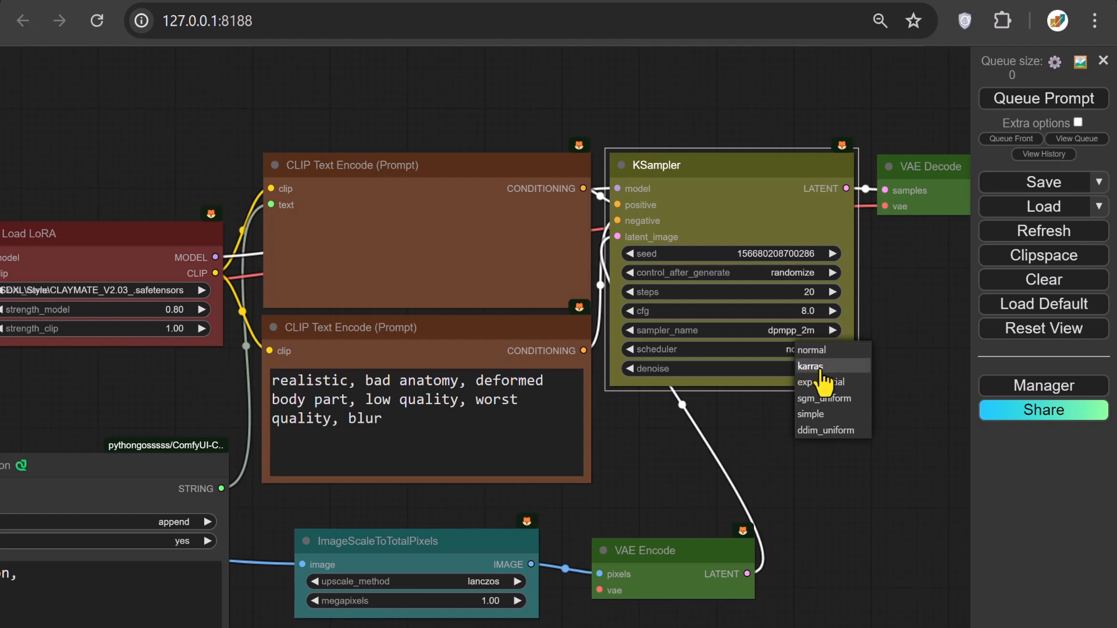
click(815, 366)
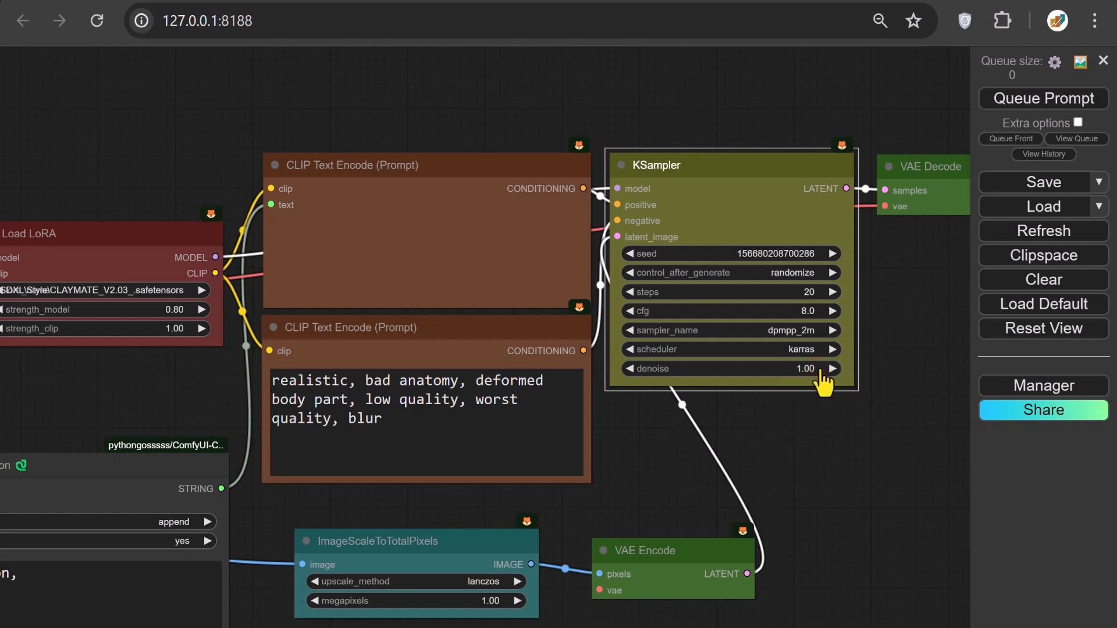
click(787, 368)
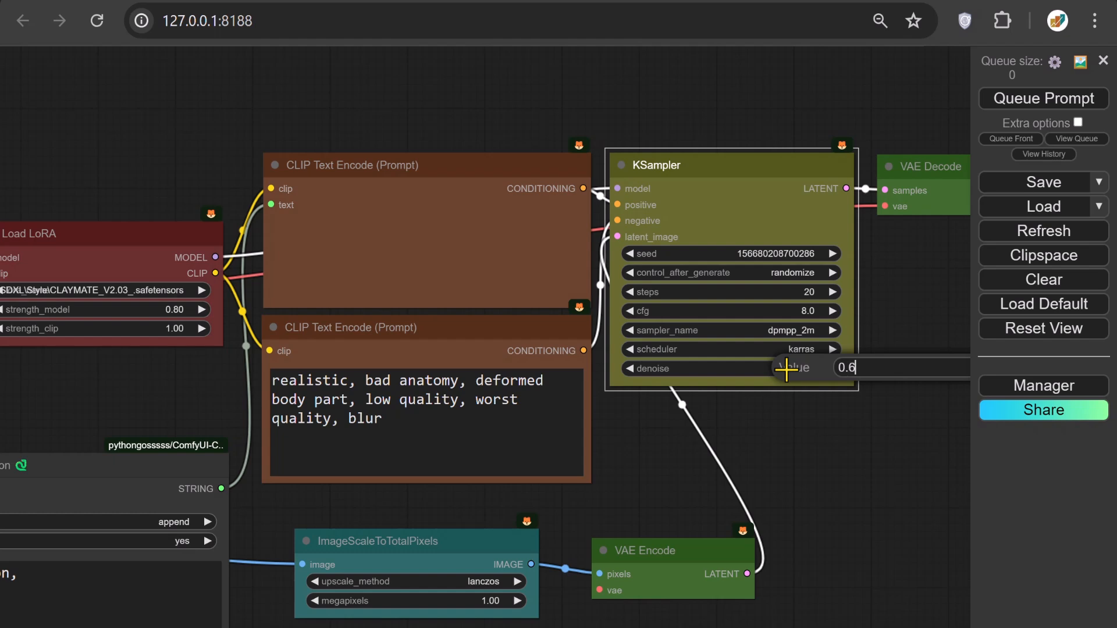
key(Return)
Queue the prompt to run the workflow
drag(890, 457, 566, 431)
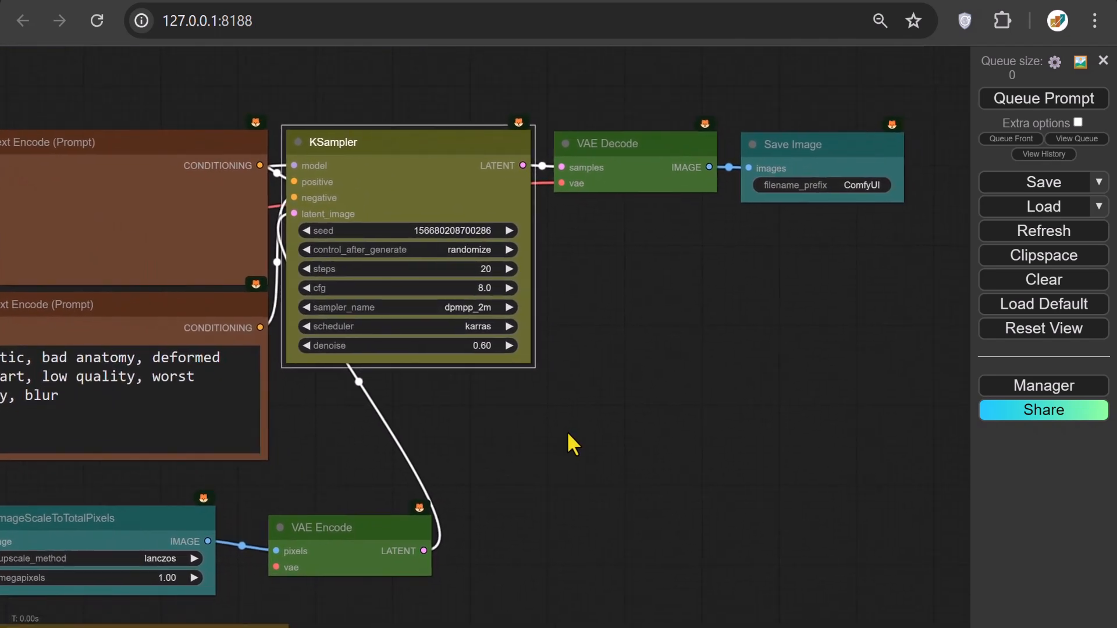
click(1001, 108)
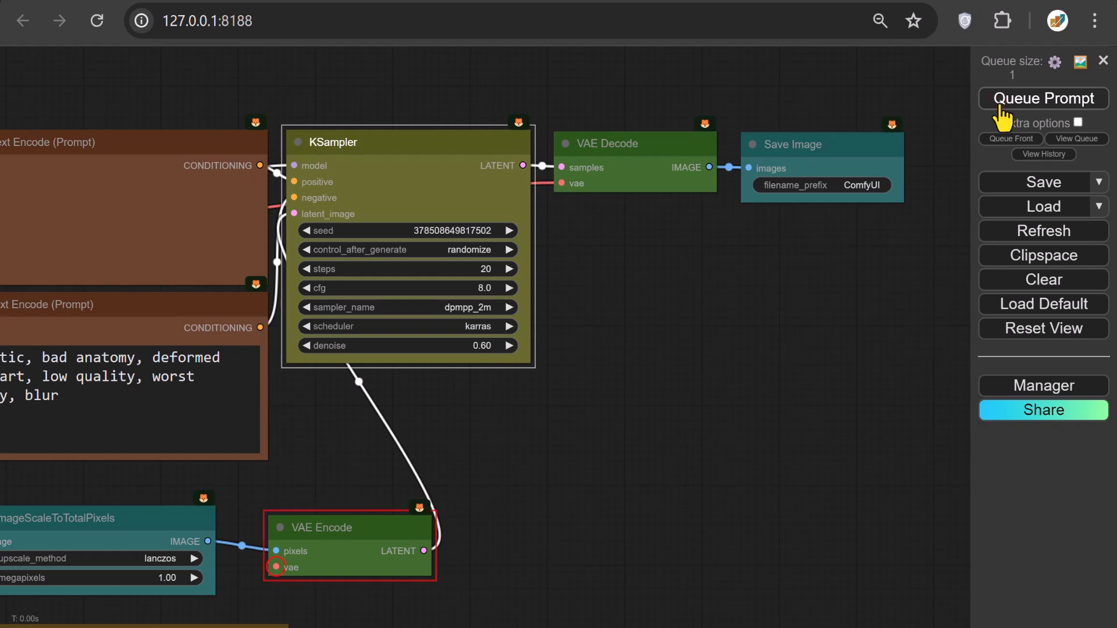
Connect the checkpoint loader's VAE output to the VAE Encode node's vae input and queue the prompt
drag(298, 476, 777, 383)
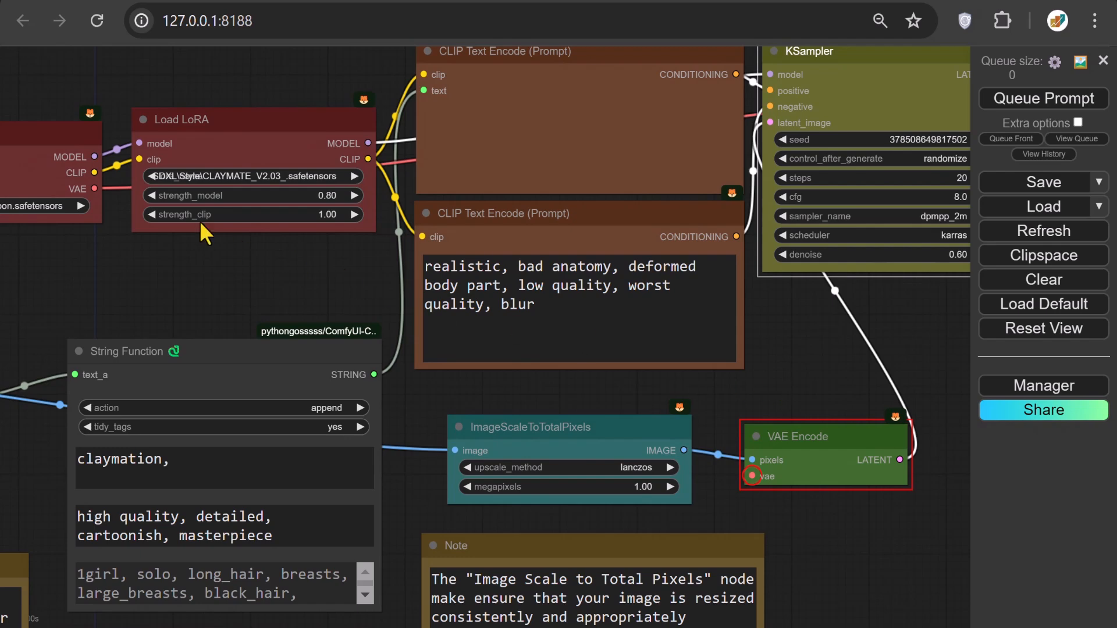
drag(93, 188, 752, 477)
drag(906, 365, 387, 409)
click(1009, 101)
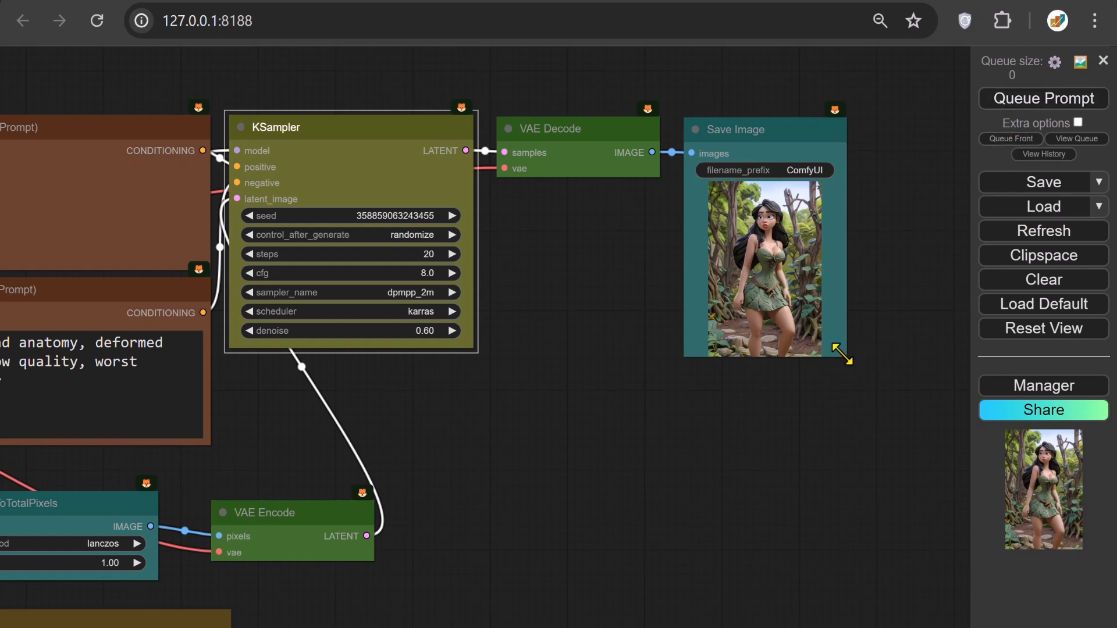
Enlarge the Save Image node with the Load Image node placed beside it for comparison, and queue the prompt again
drag(842, 353, 934, 554)
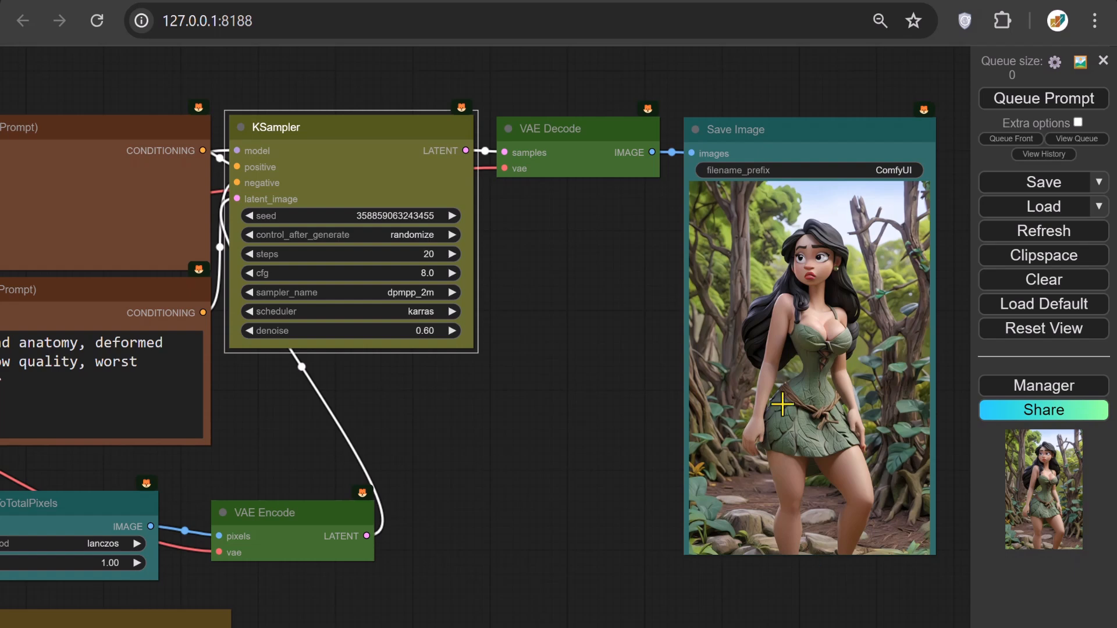
scroll(782, 405, down, 3)
drag(401, 438, 863, 189)
drag(114, 147, 860, 63)
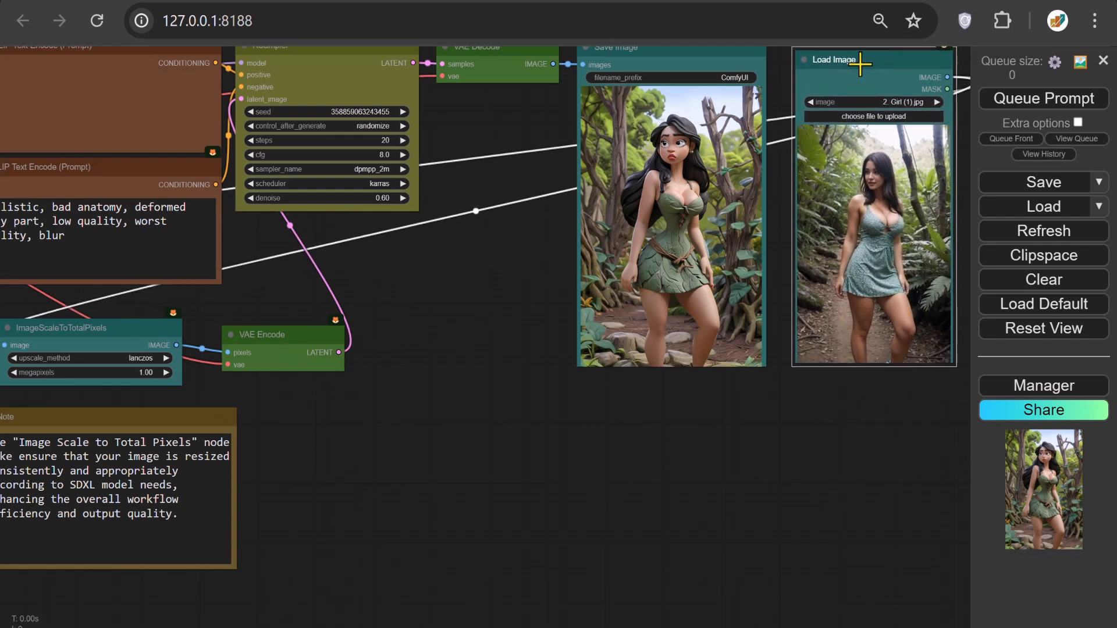
click(998, 109)
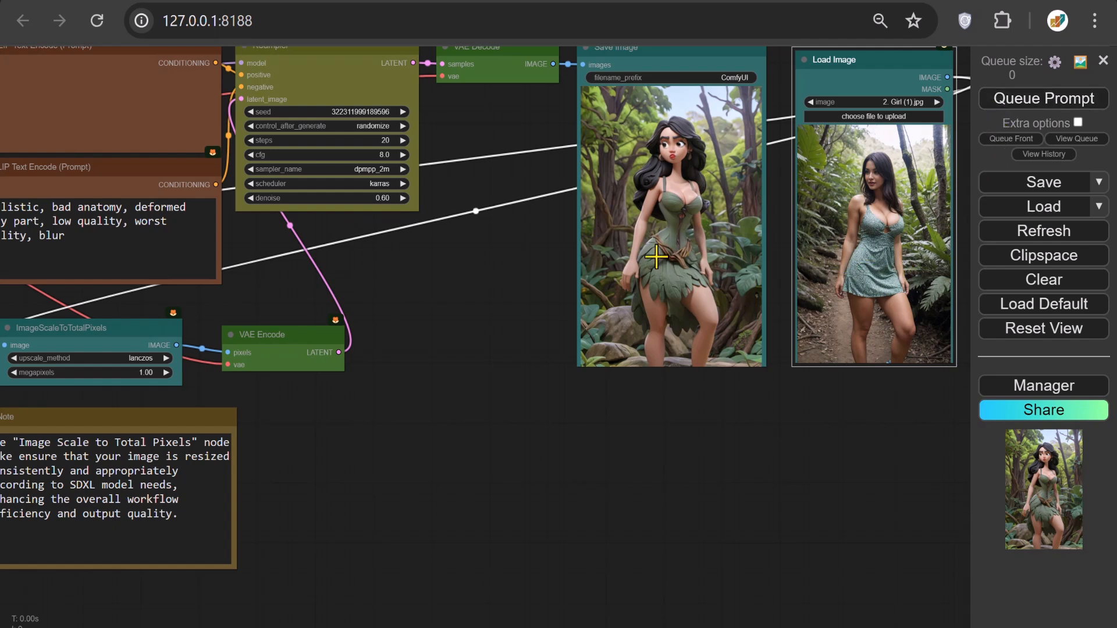
Move the Note under the WD14 Tagger further down and enlarge the tagger node to show its full generated tags
drag(282, 320, 916, 163)
drag(345, 277, 346, 371)
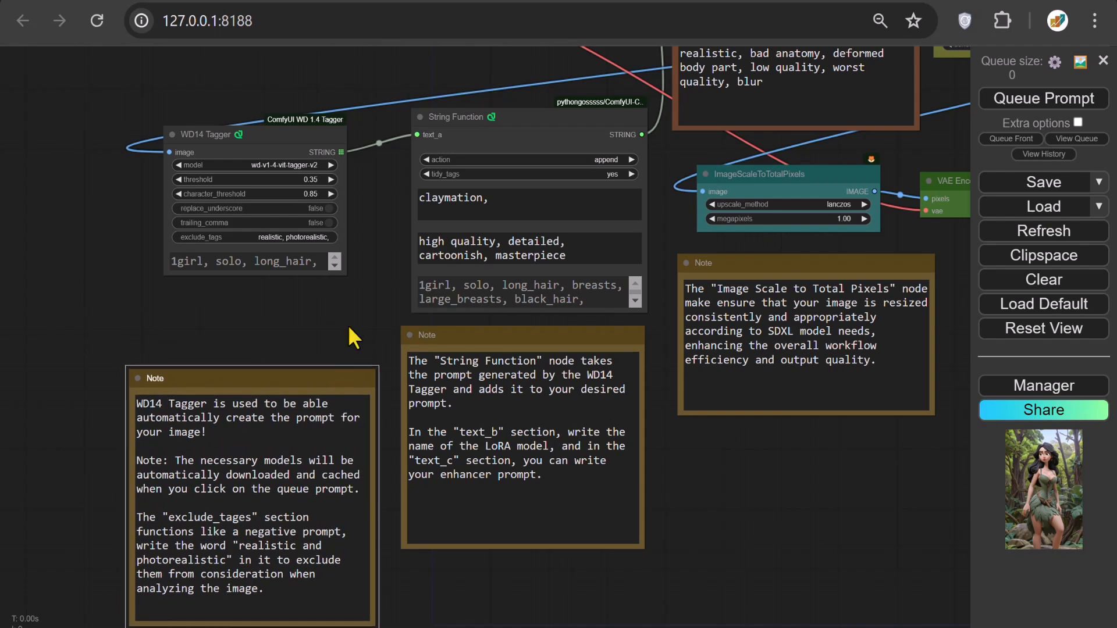
drag(347, 275, 355, 339)
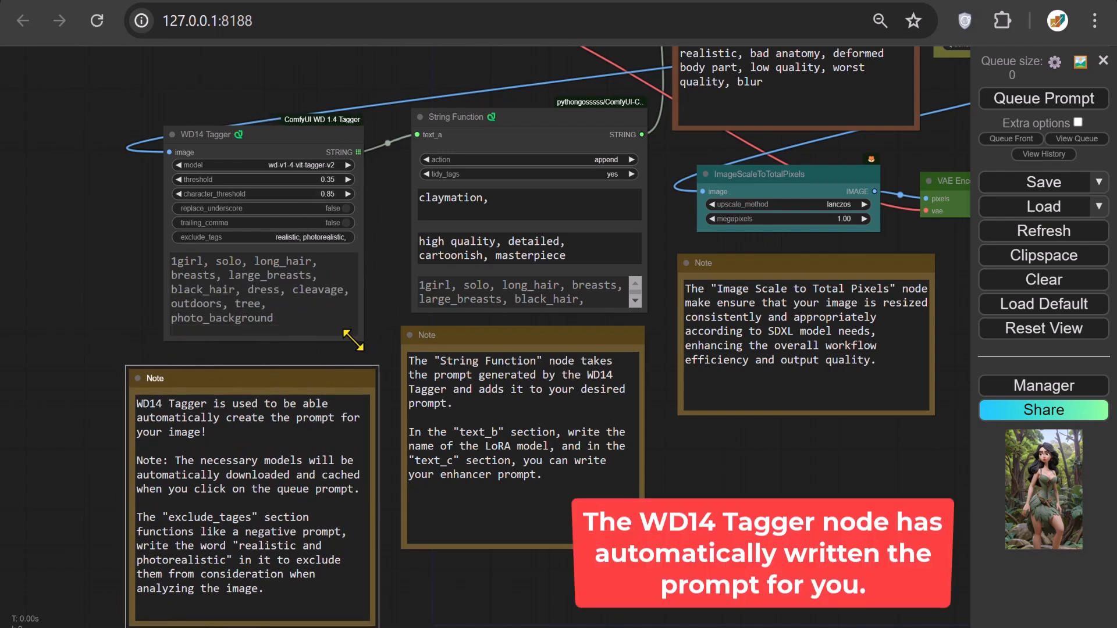
drag(277, 320, 163, 264)
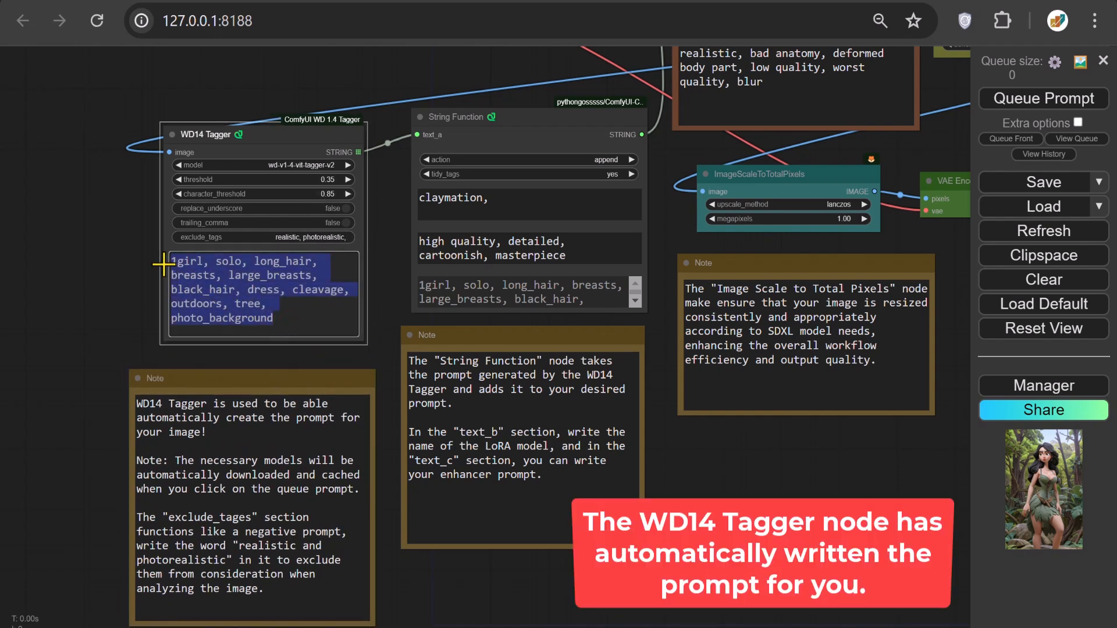
Move the Note under the String Function further down and enlarge the String Function node so its text fields are readable
drag(499, 337, 501, 402)
drag(641, 309, 656, 454)
drag(405, 403, 407, 478)
Compare the WD14 Tagger's tags and the String Function's two text entries with the combined prompt in its output field
triple_click(284, 319)
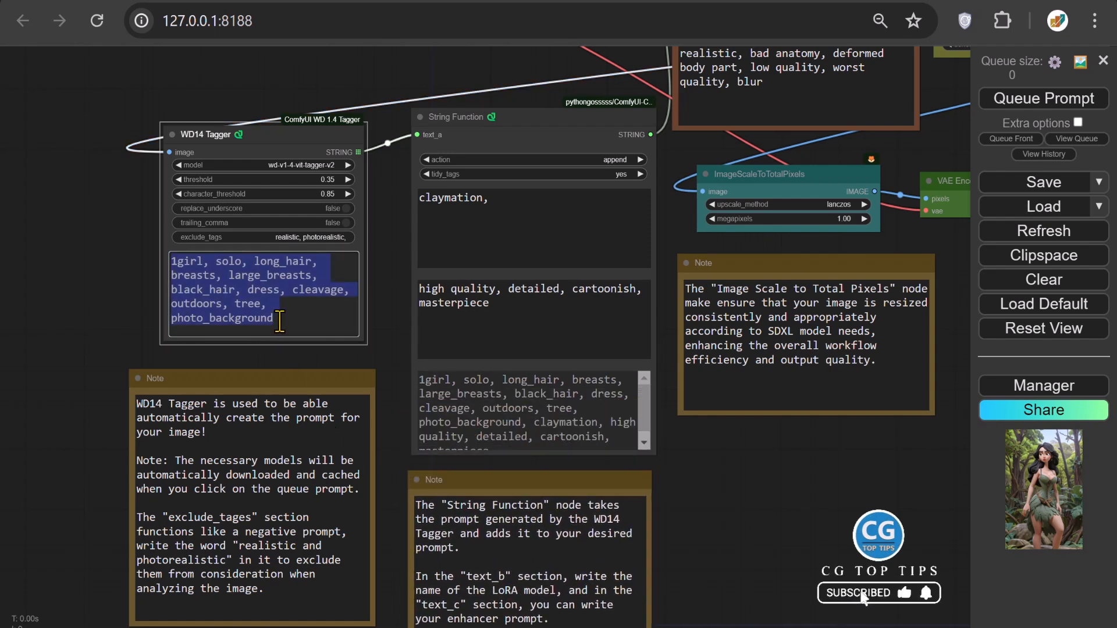
click(526, 428)
drag(525, 427, 419, 380)
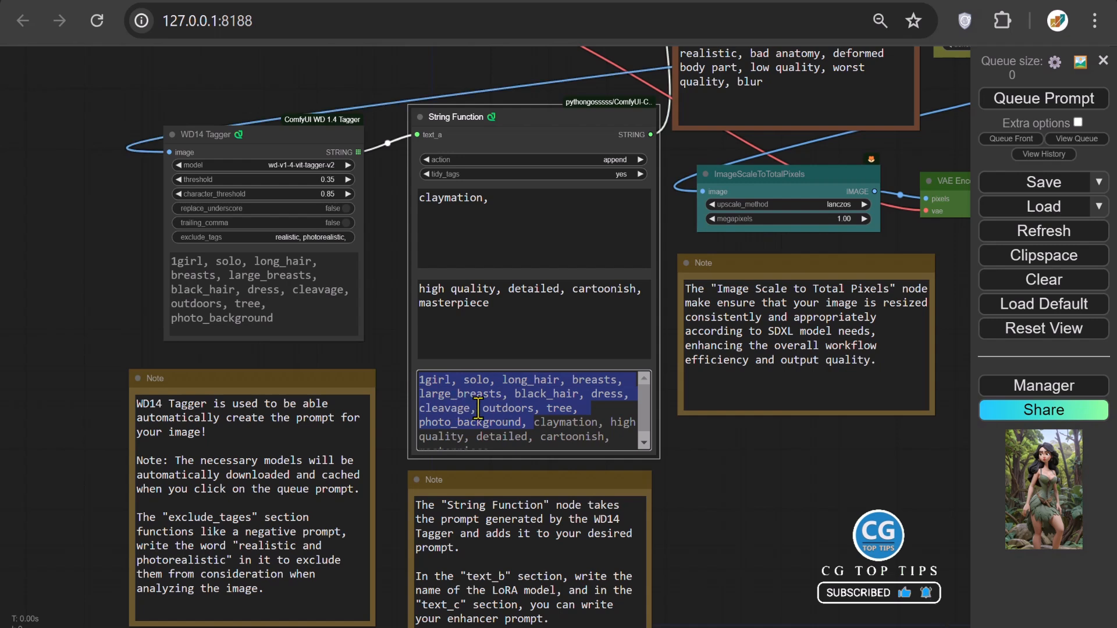
drag(531, 422, 570, 447)
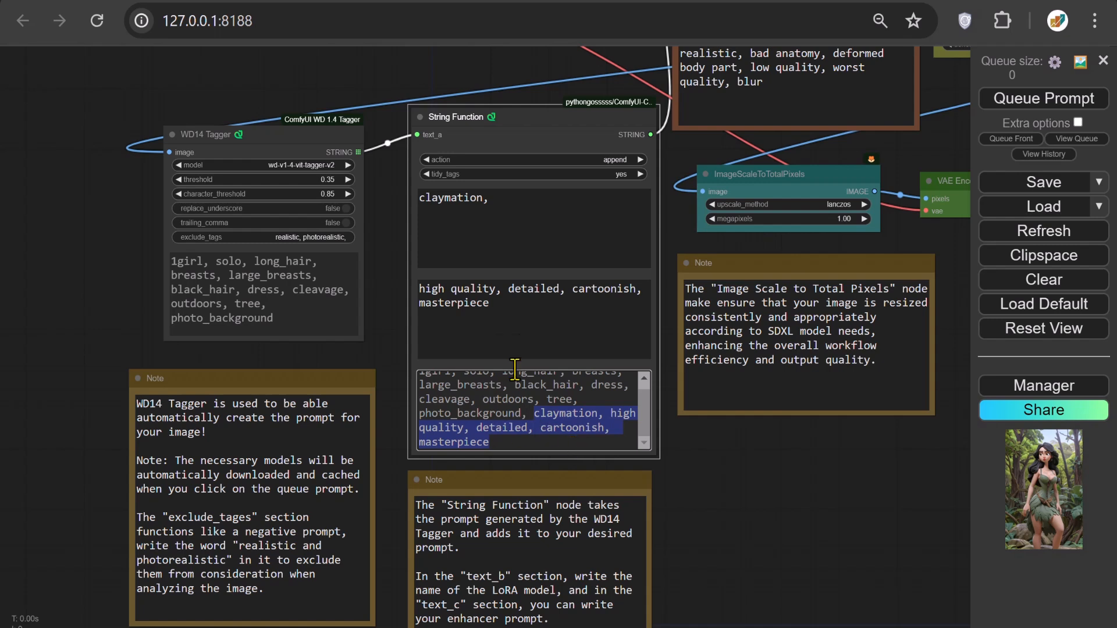
drag(491, 201, 420, 214)
drag(493, 308, 404, 284)
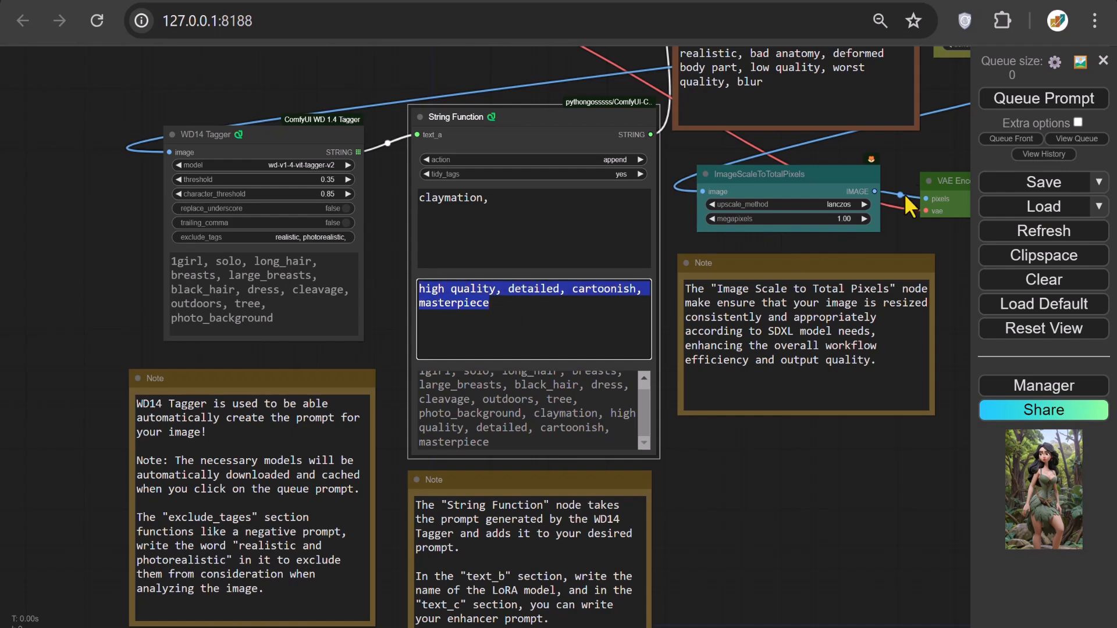
Load 3. Boy.png into the Load Image node and queue the prompt
drag(950, 152, 239, 359)
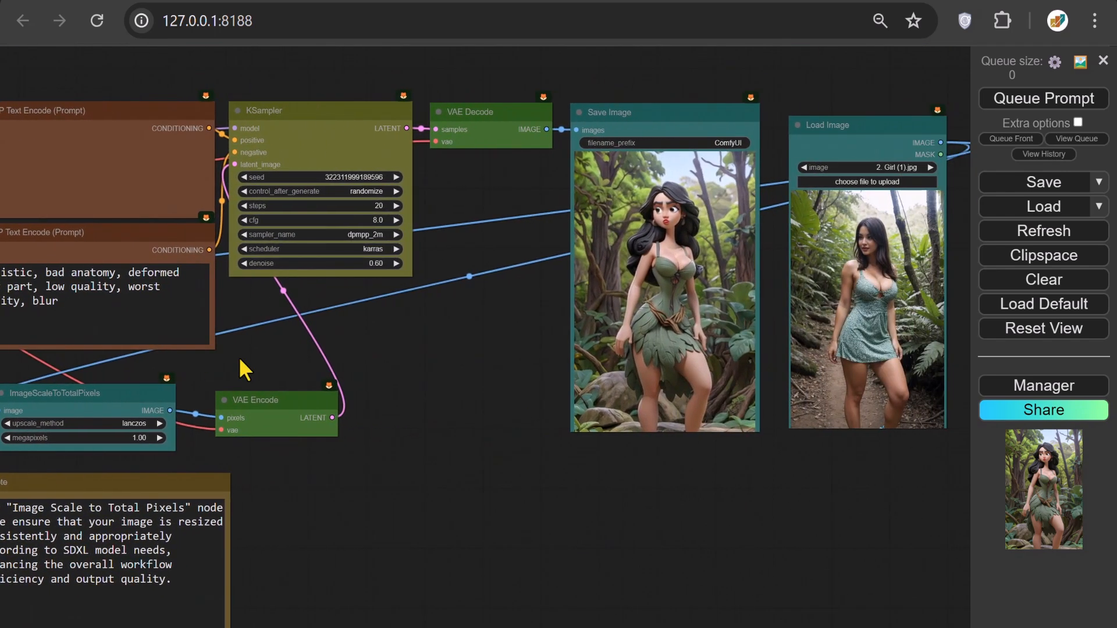
click(846, 183)
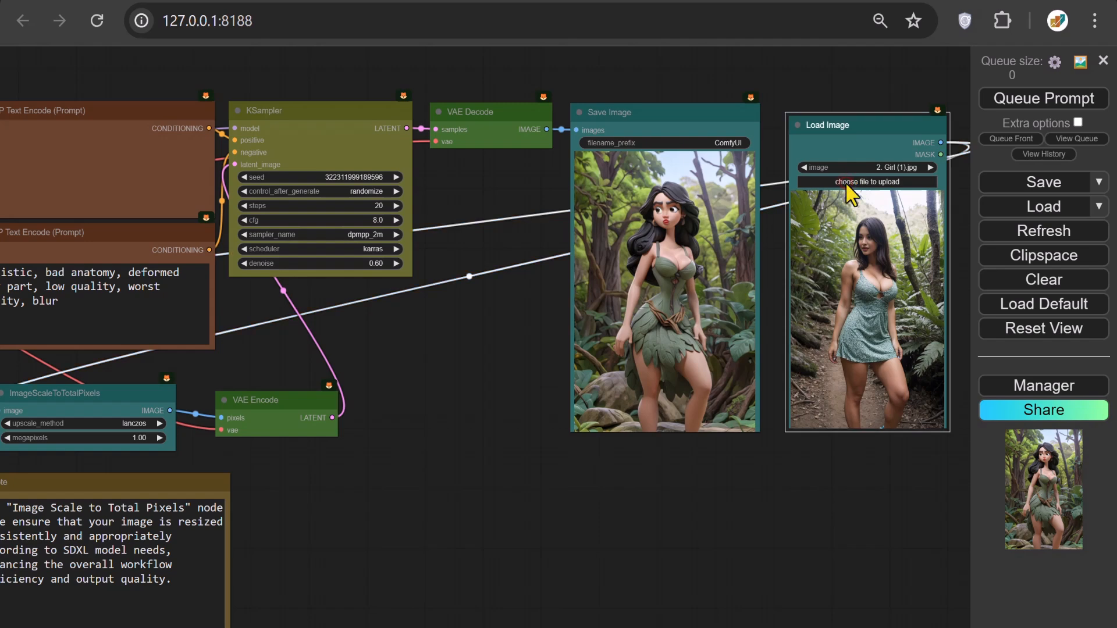
click(556, 202)
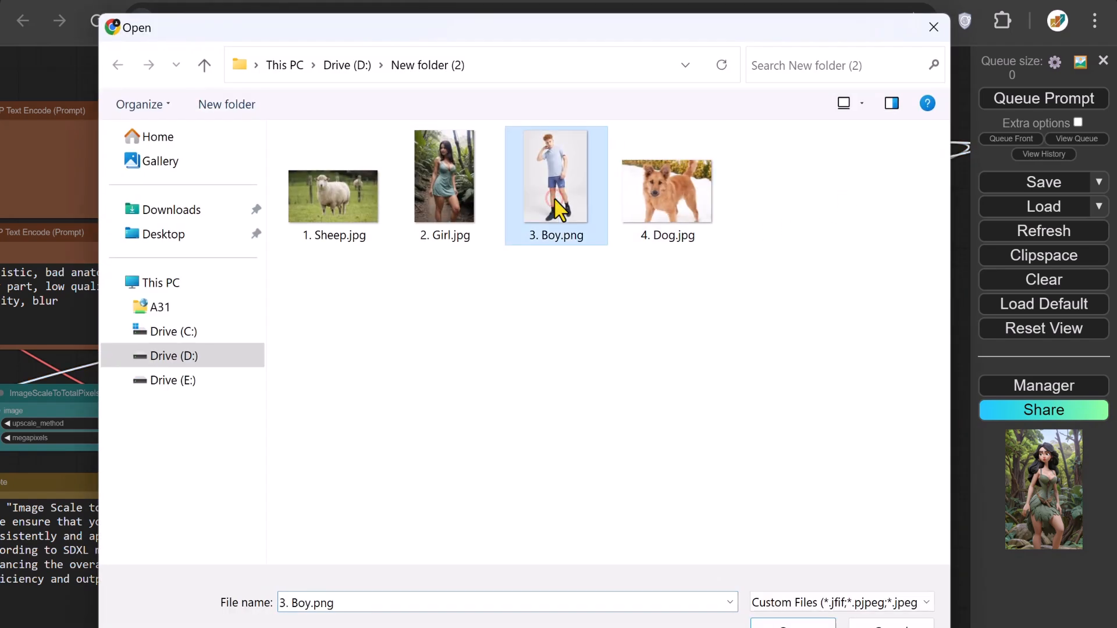
click(781, 622)
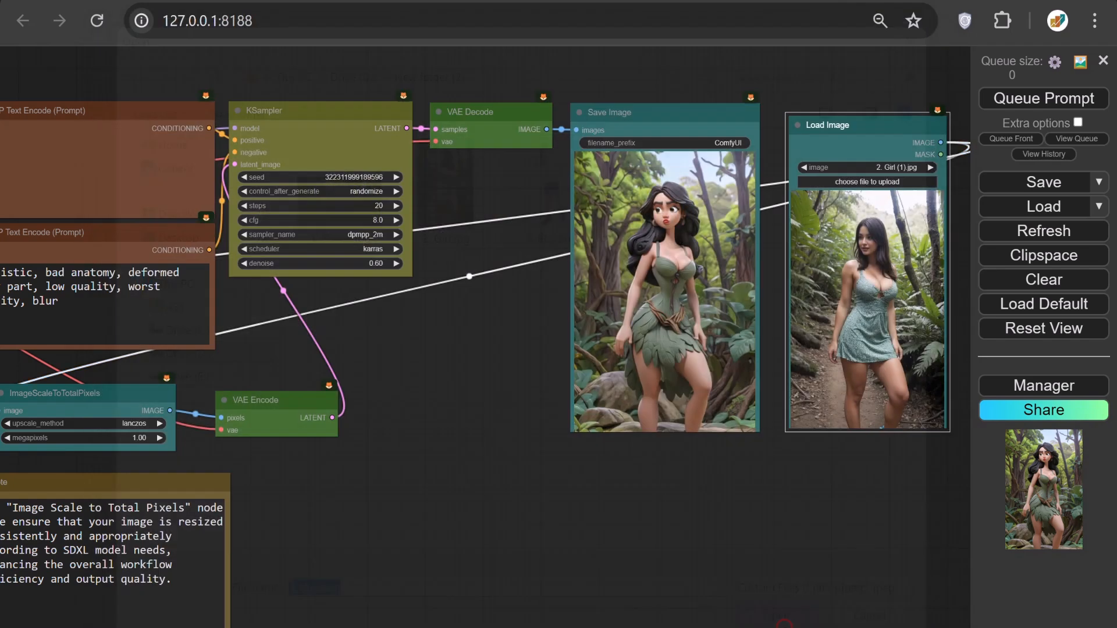
scroll(782, 622, up, 3)
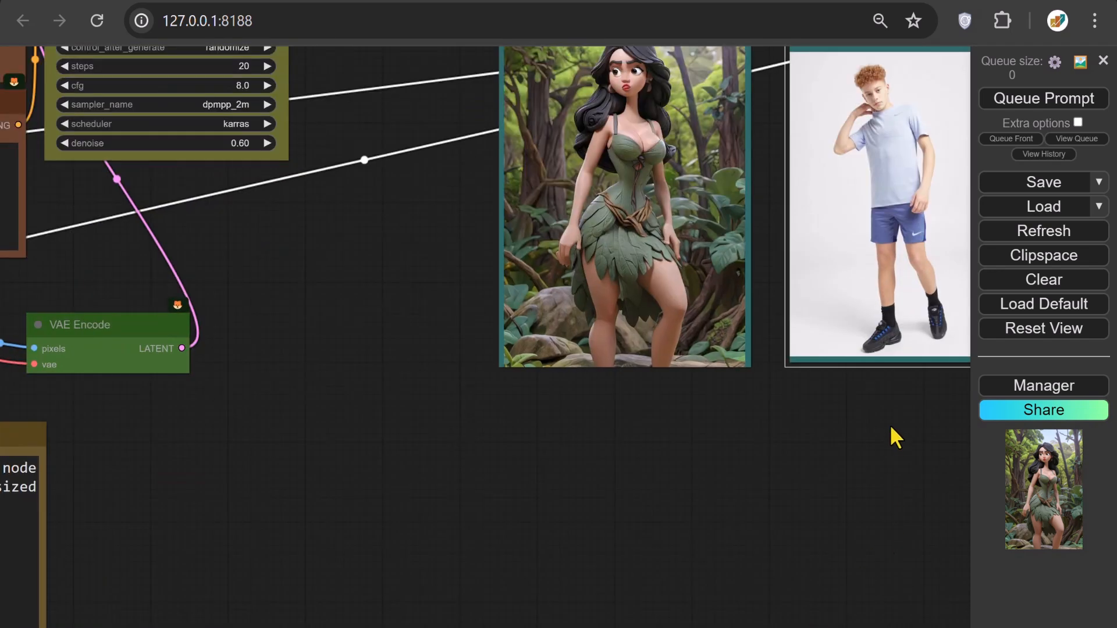
drag(892, 430, 757, 554)
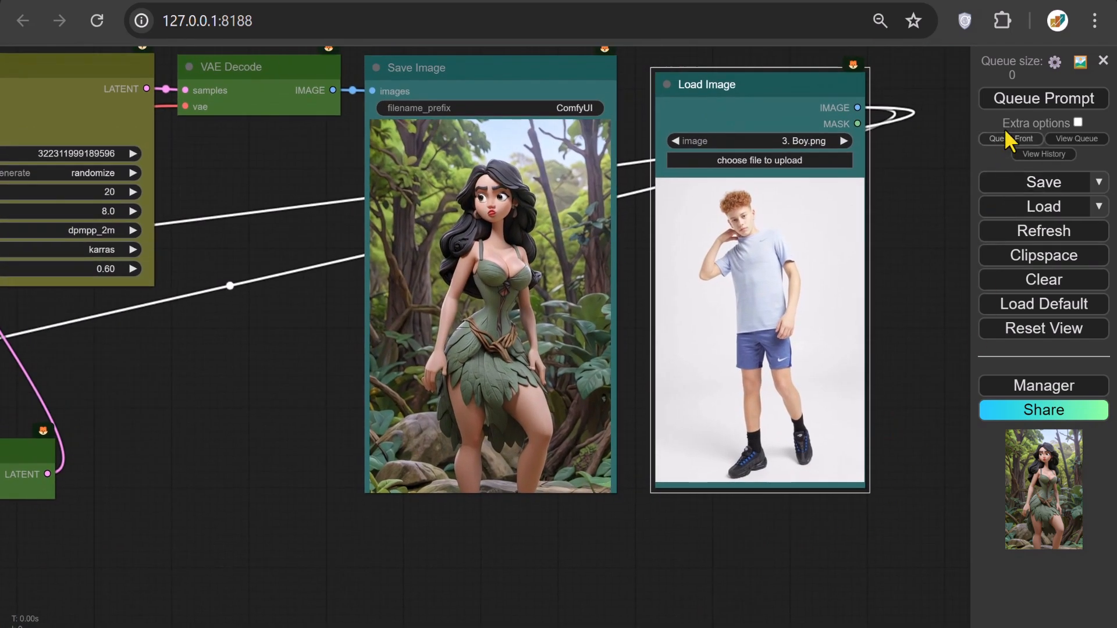
click(1011, 103)
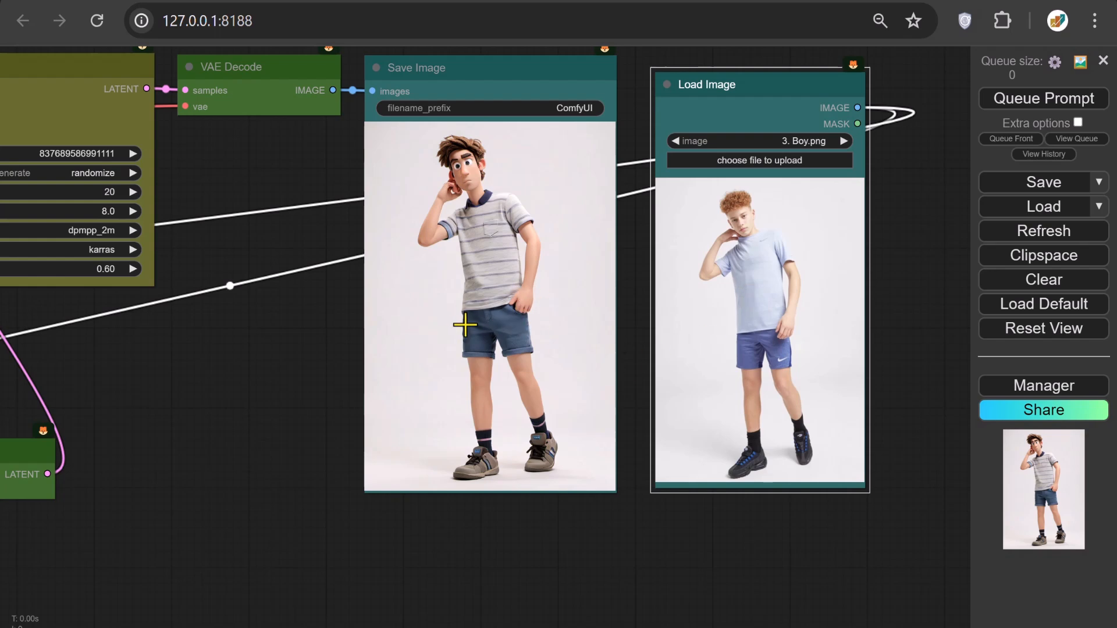
Load 1. Sheep.jpg into the Load Image node and queue the prompt
click(757, 161)
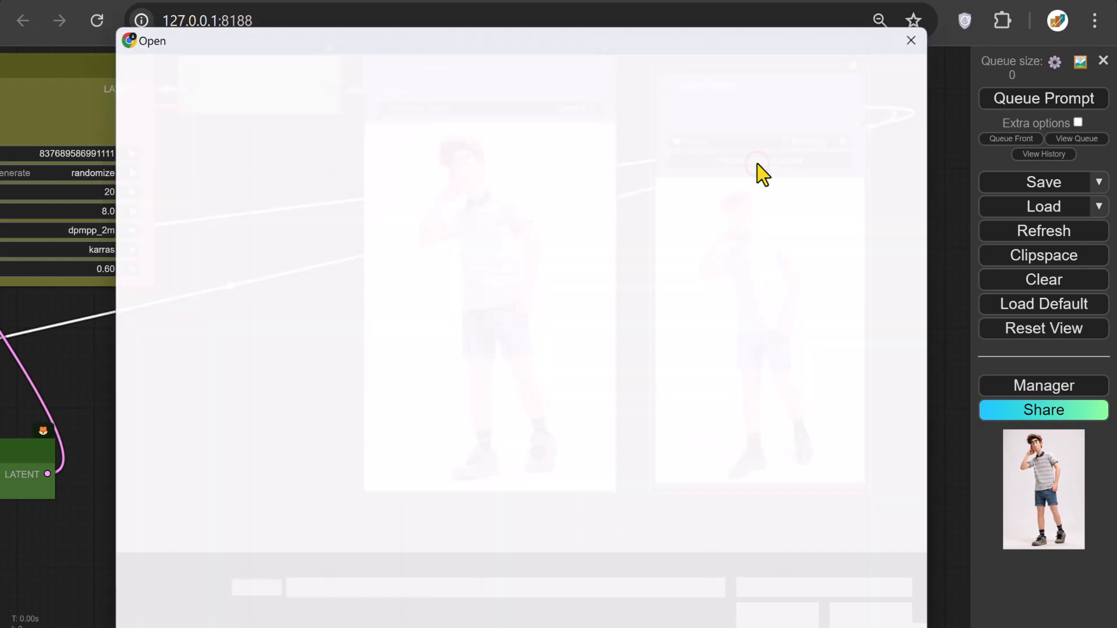
click(329, 201)
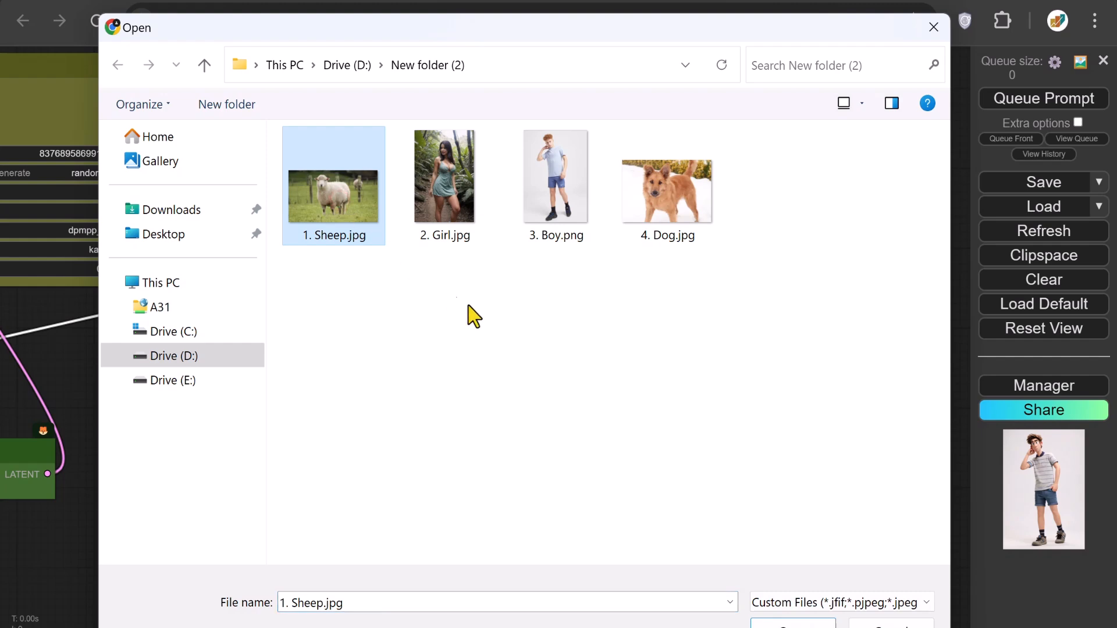
click(774, 624)
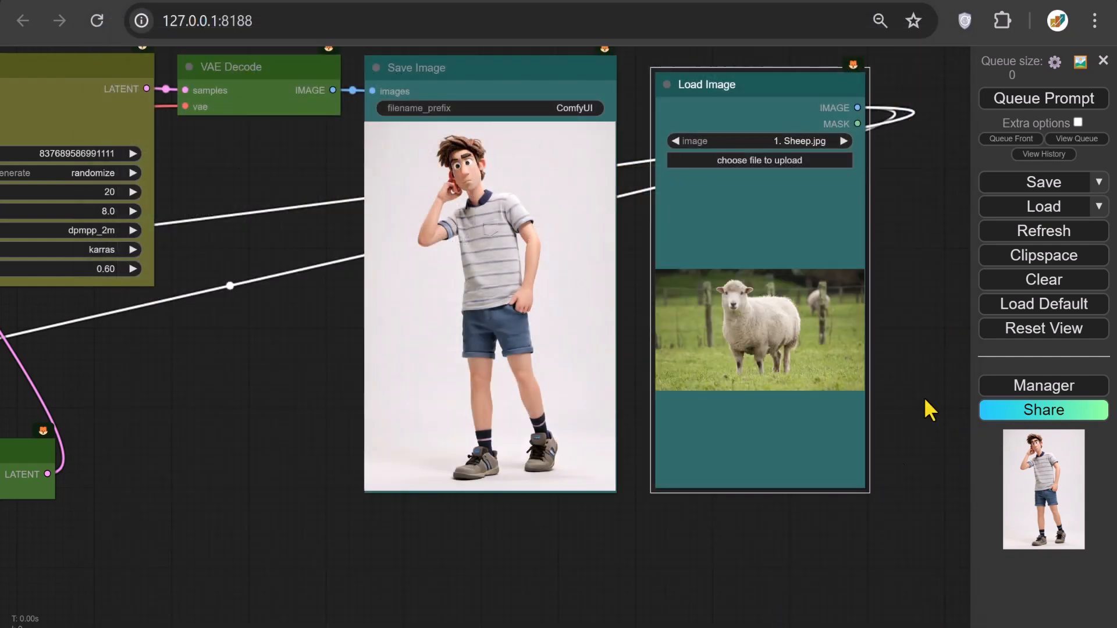
click(1004, 100)
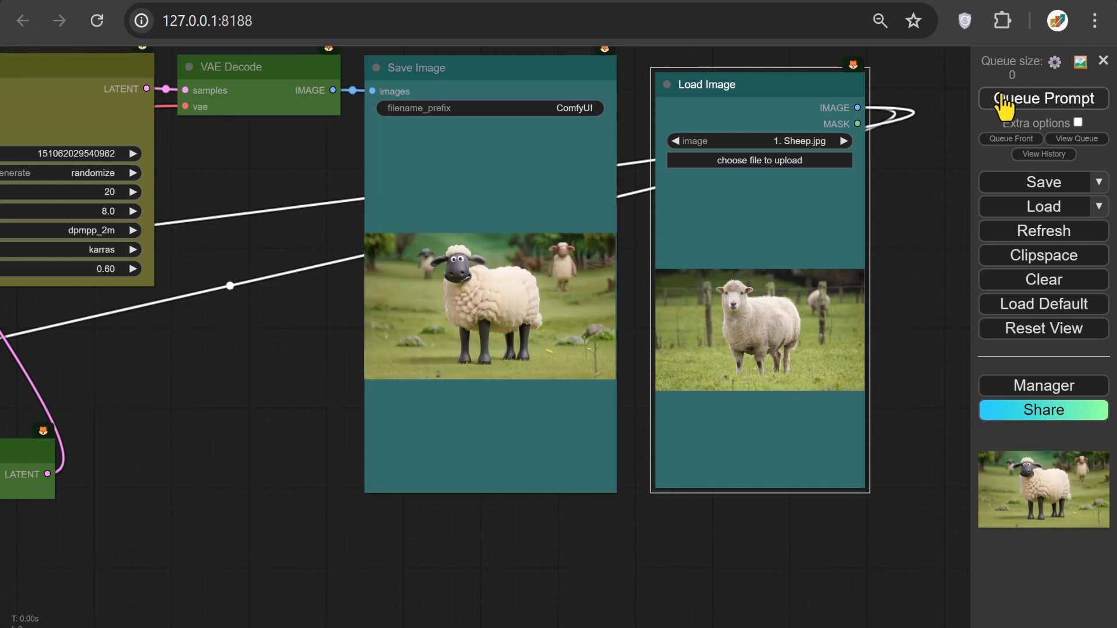
Resize the Load Image and Save Image nodes to a wider, shorter shape and reposition Save Image below VAE Decode
drag(867, 492, 983, 391)
drag(610, 489, 727, 377)
drag(653, 82, 559, 151)
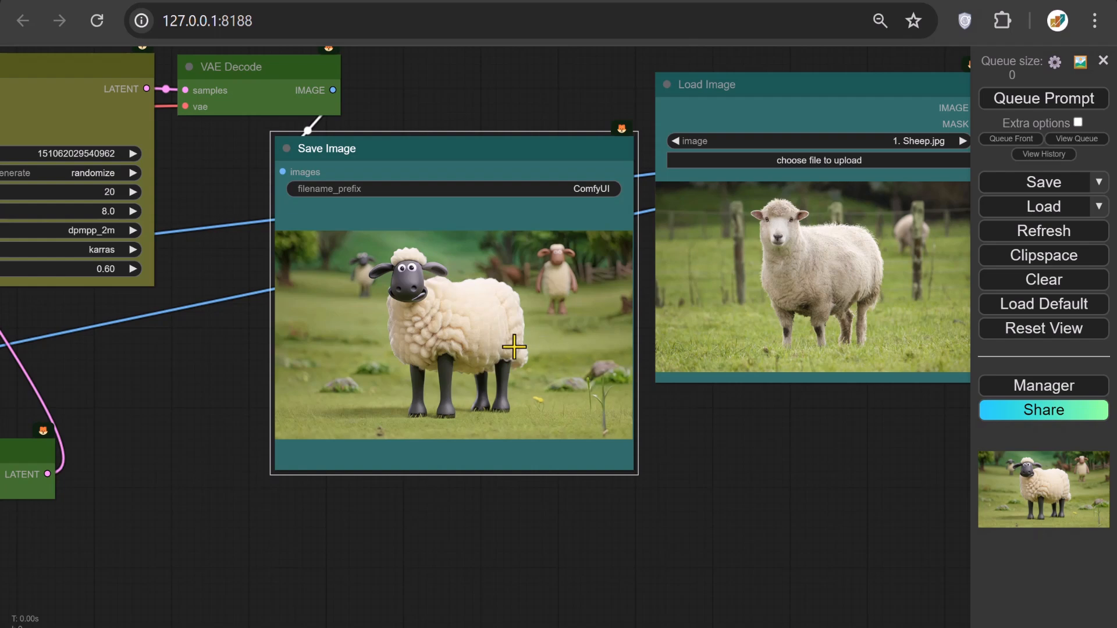
Load 4. Dog.jpg into the Load Image node
click(799, 160)
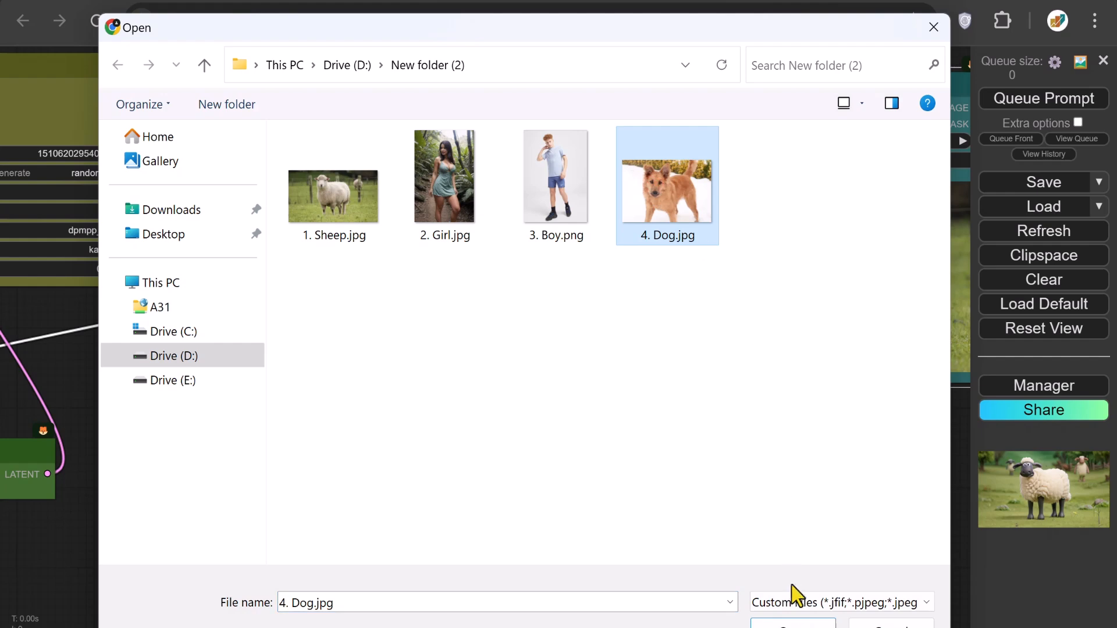
click(794, 621)
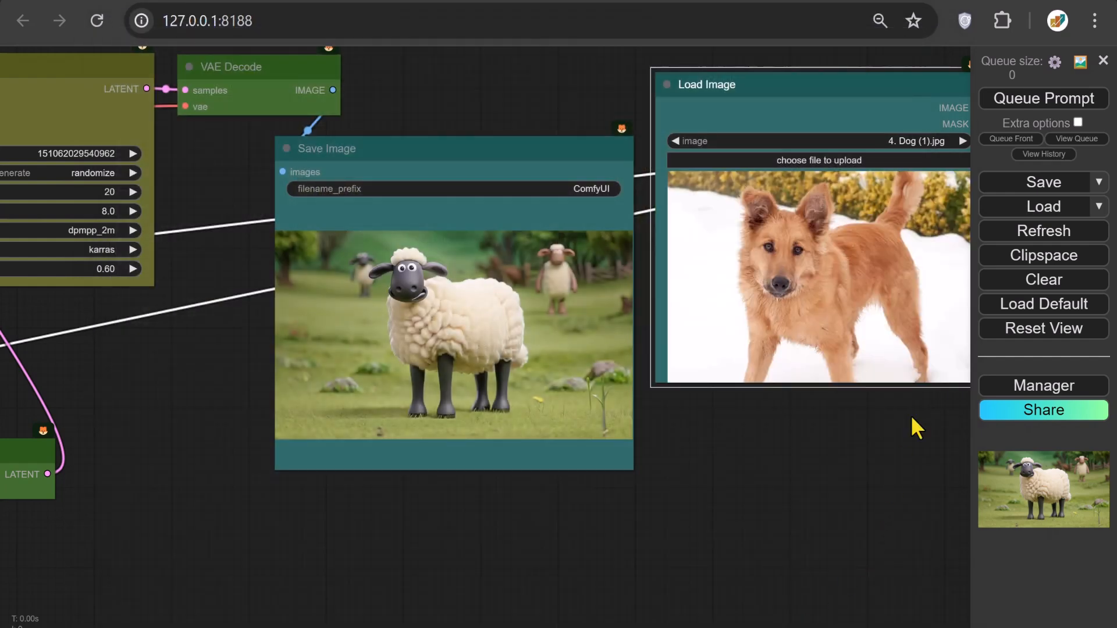